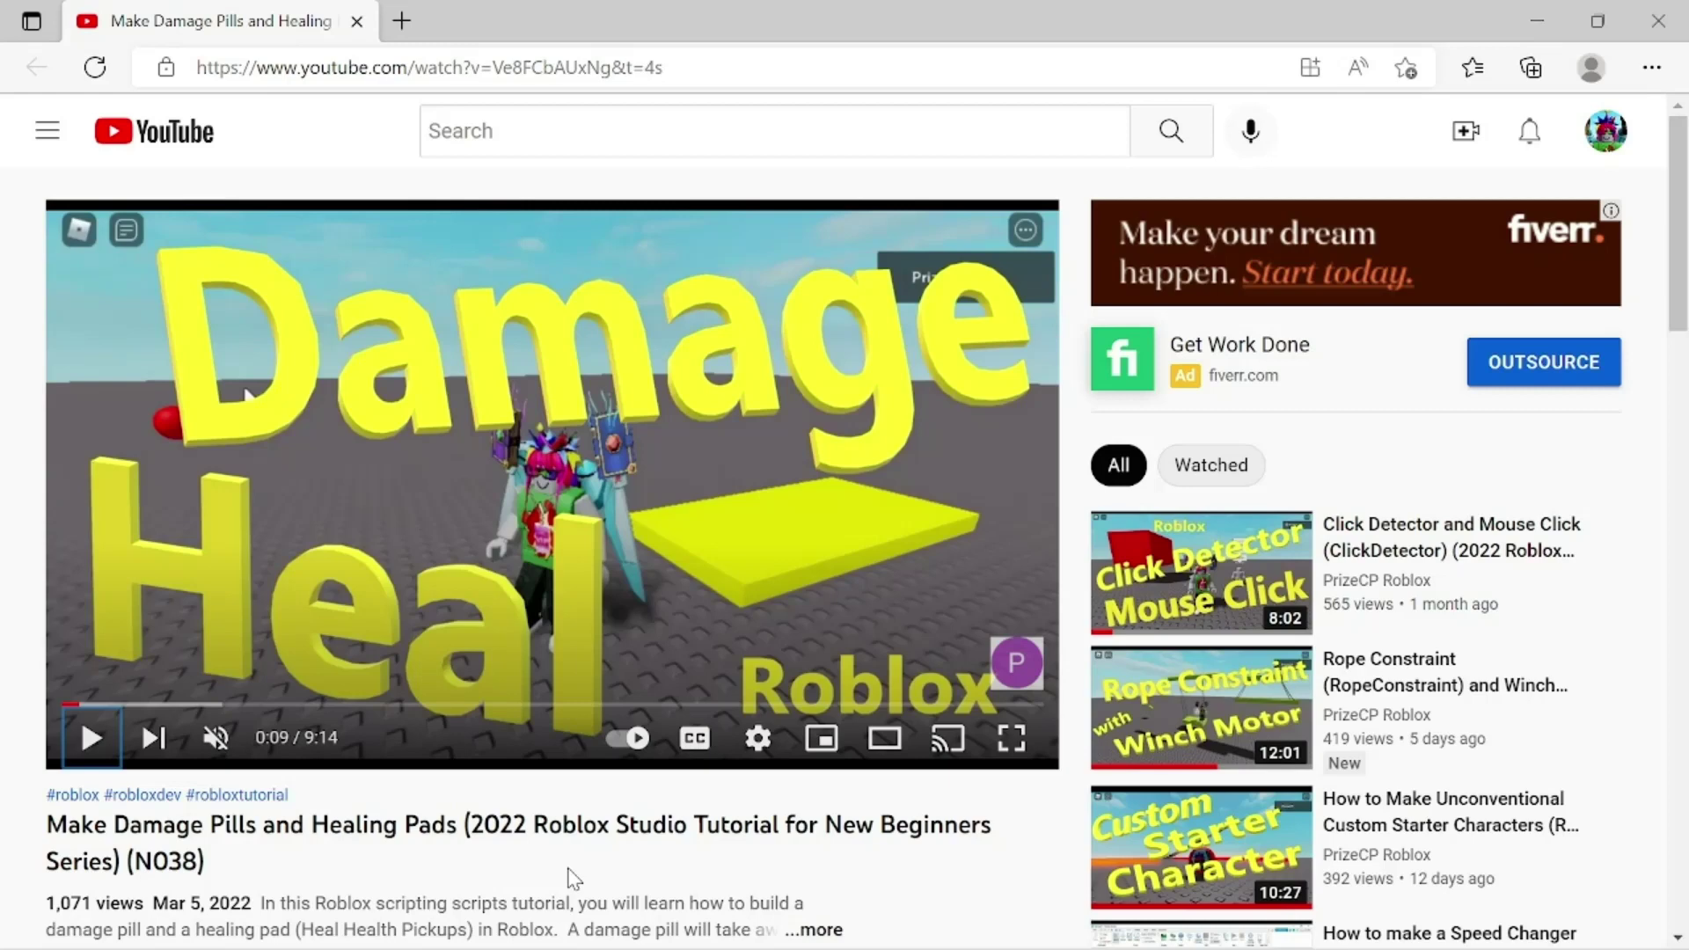
Step: Scroll down the Make Damage Pills and Healing Pads tutorial page to read its description
scroll(573, 877, "down", 7)
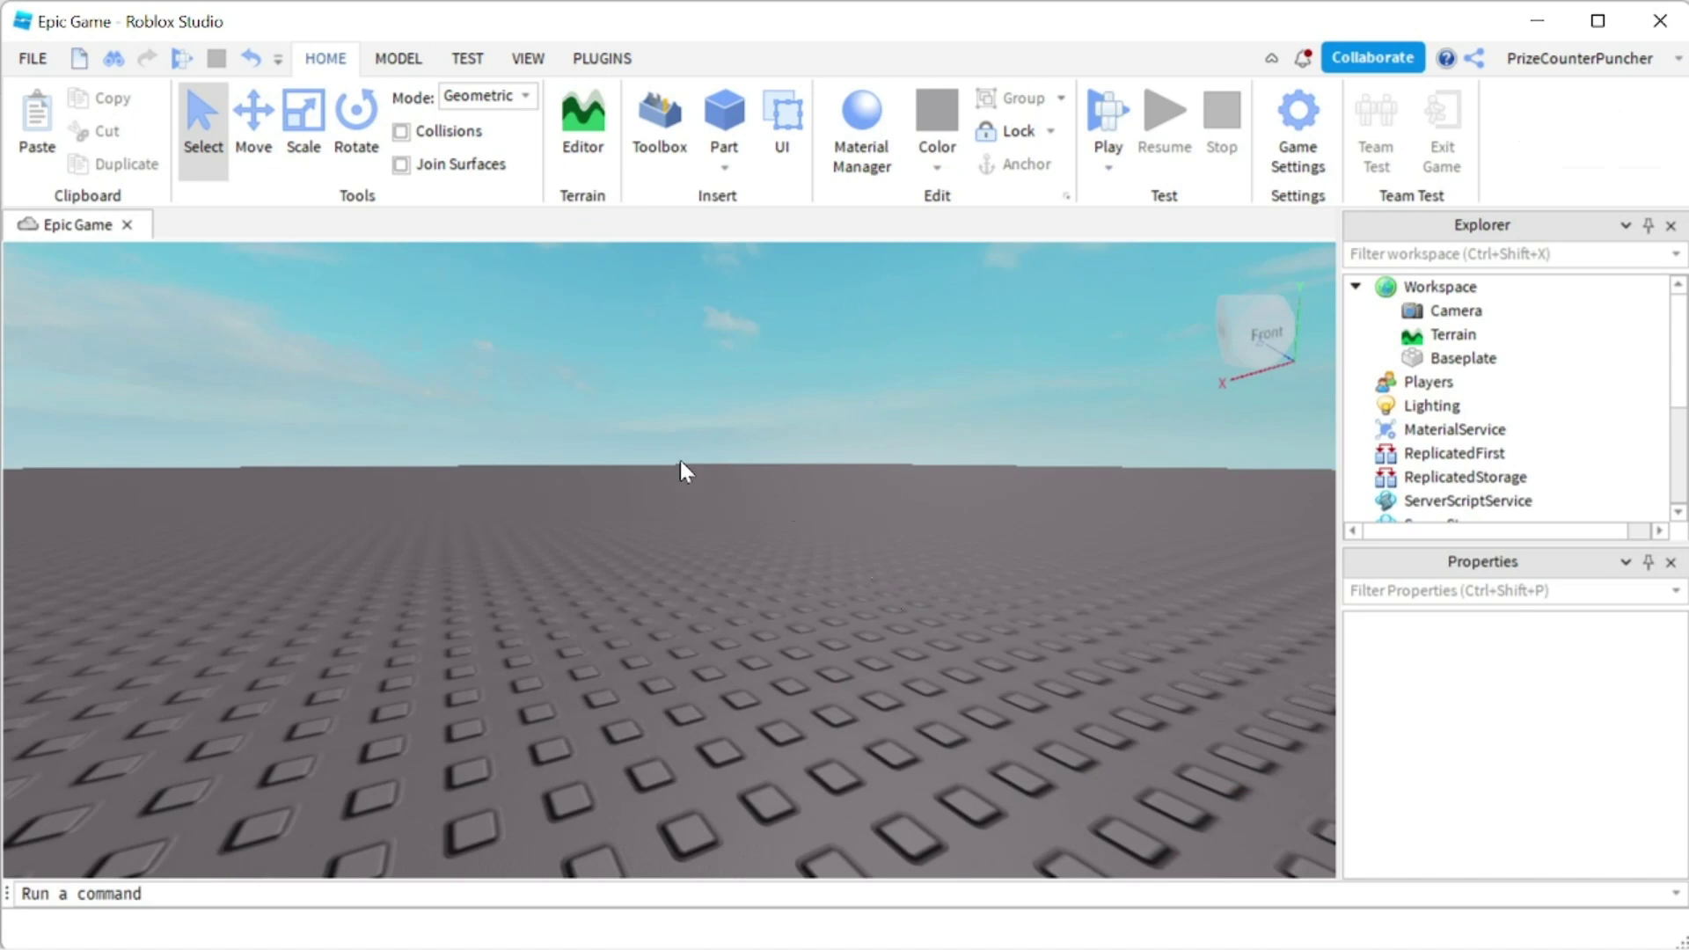
Step: Build an R6 block-rig Dummy with the Build Rig plugin
left_click(607, 61)
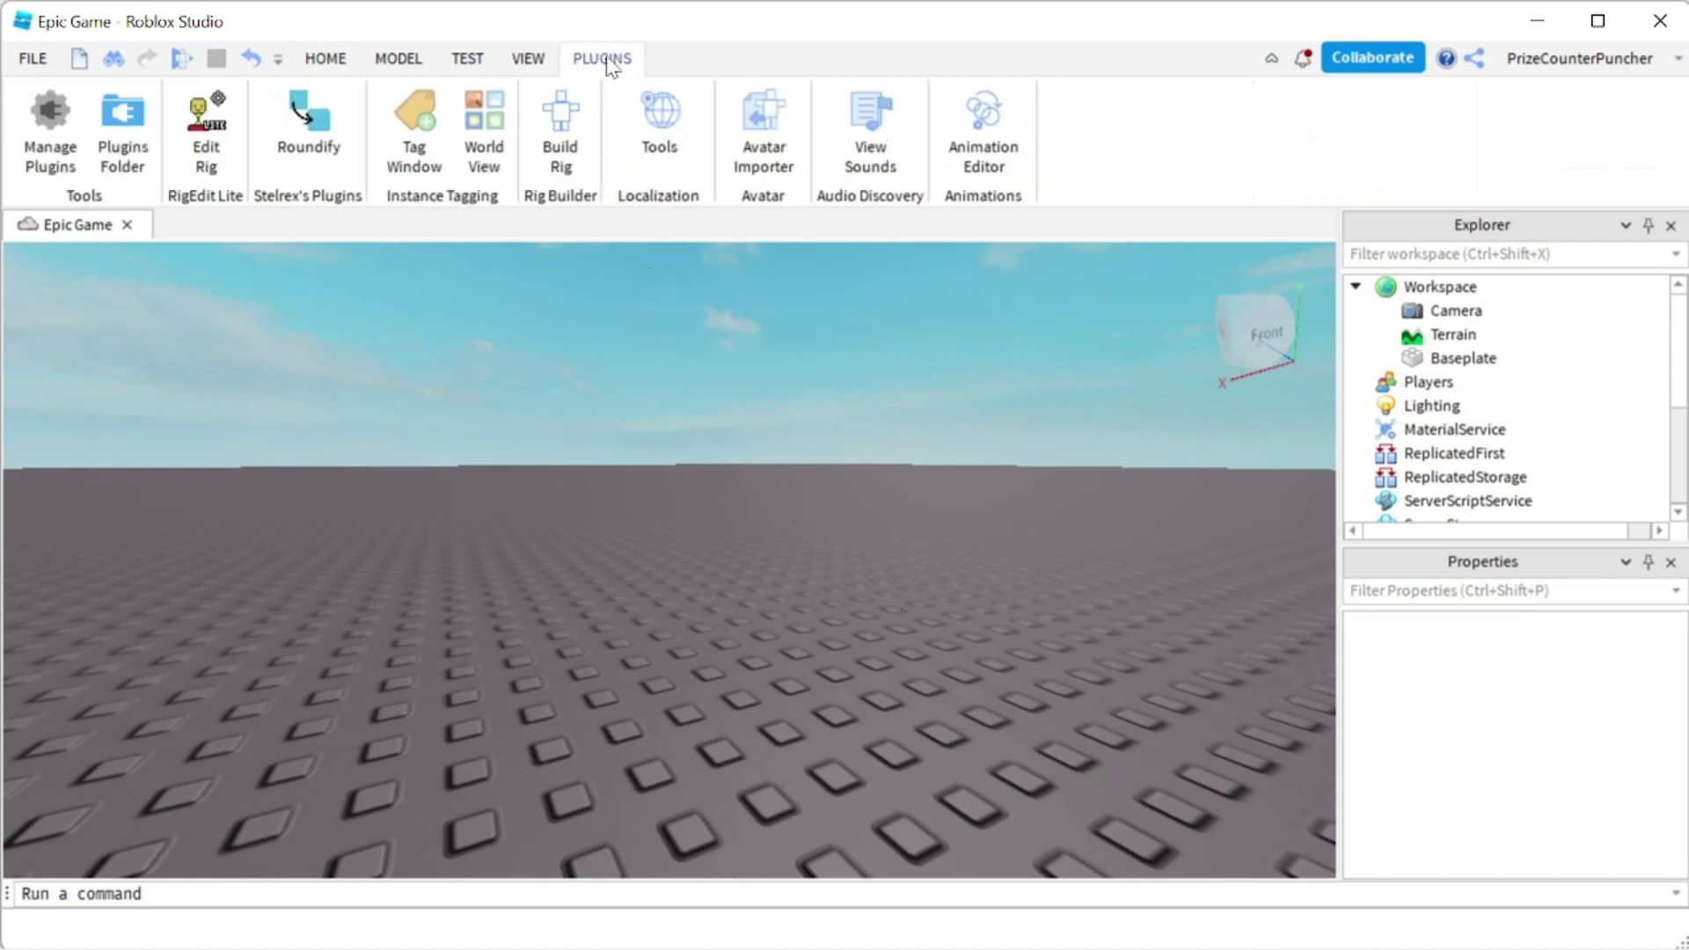
left_click(560, 132)
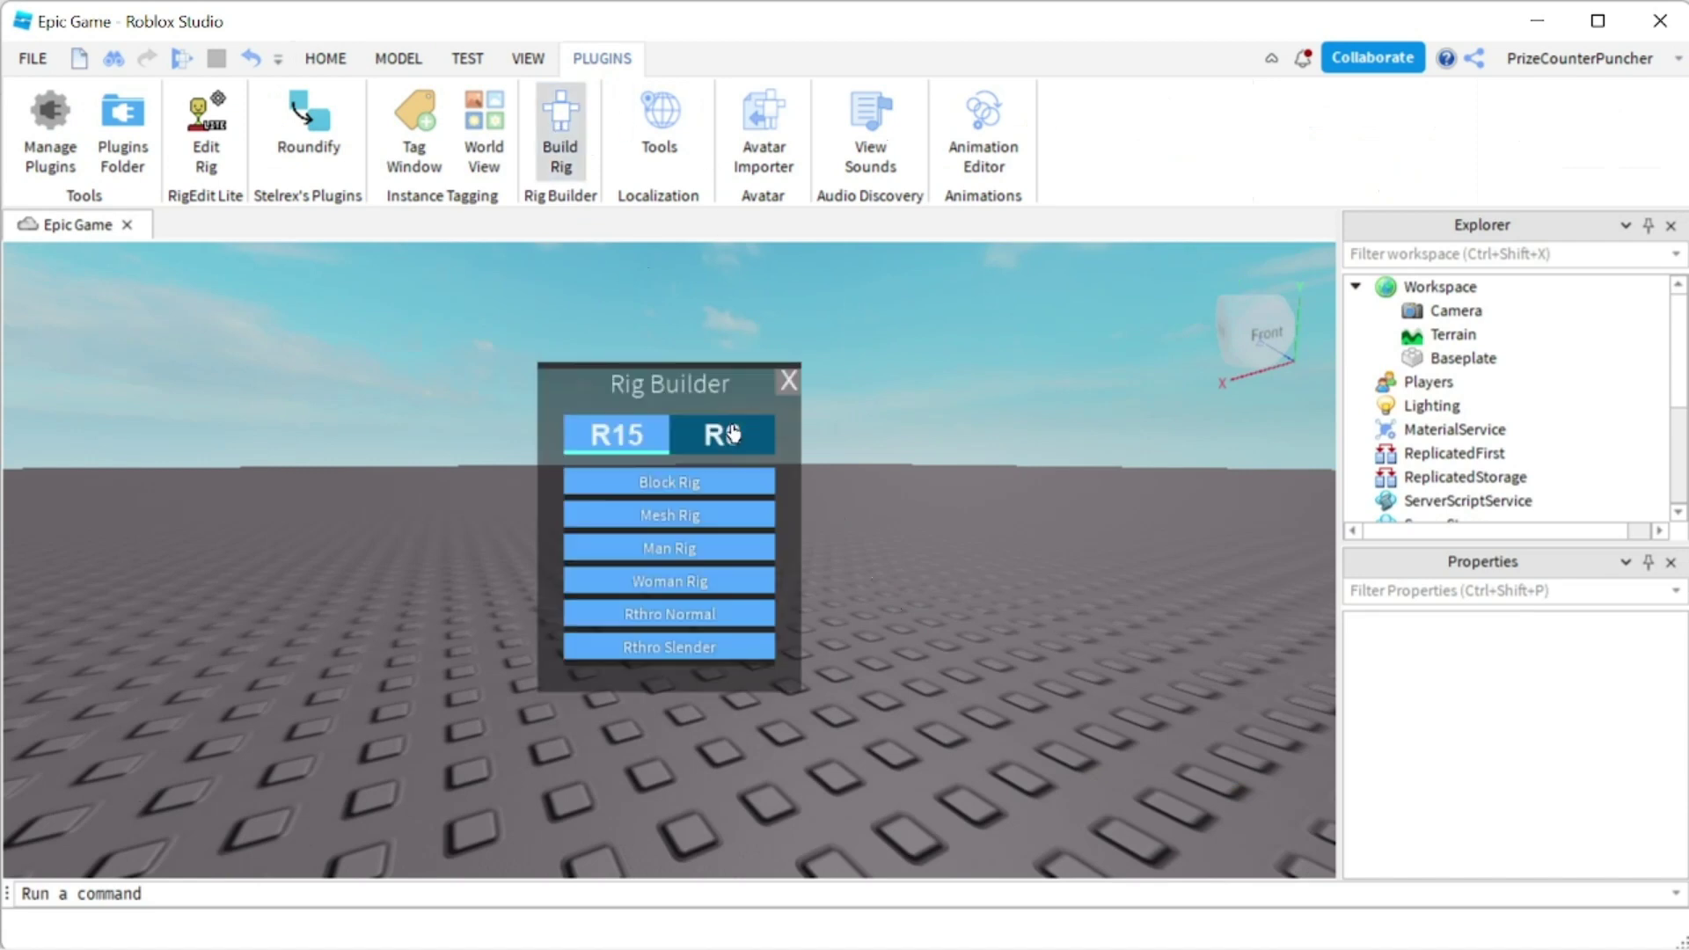
left_click(737, 433)
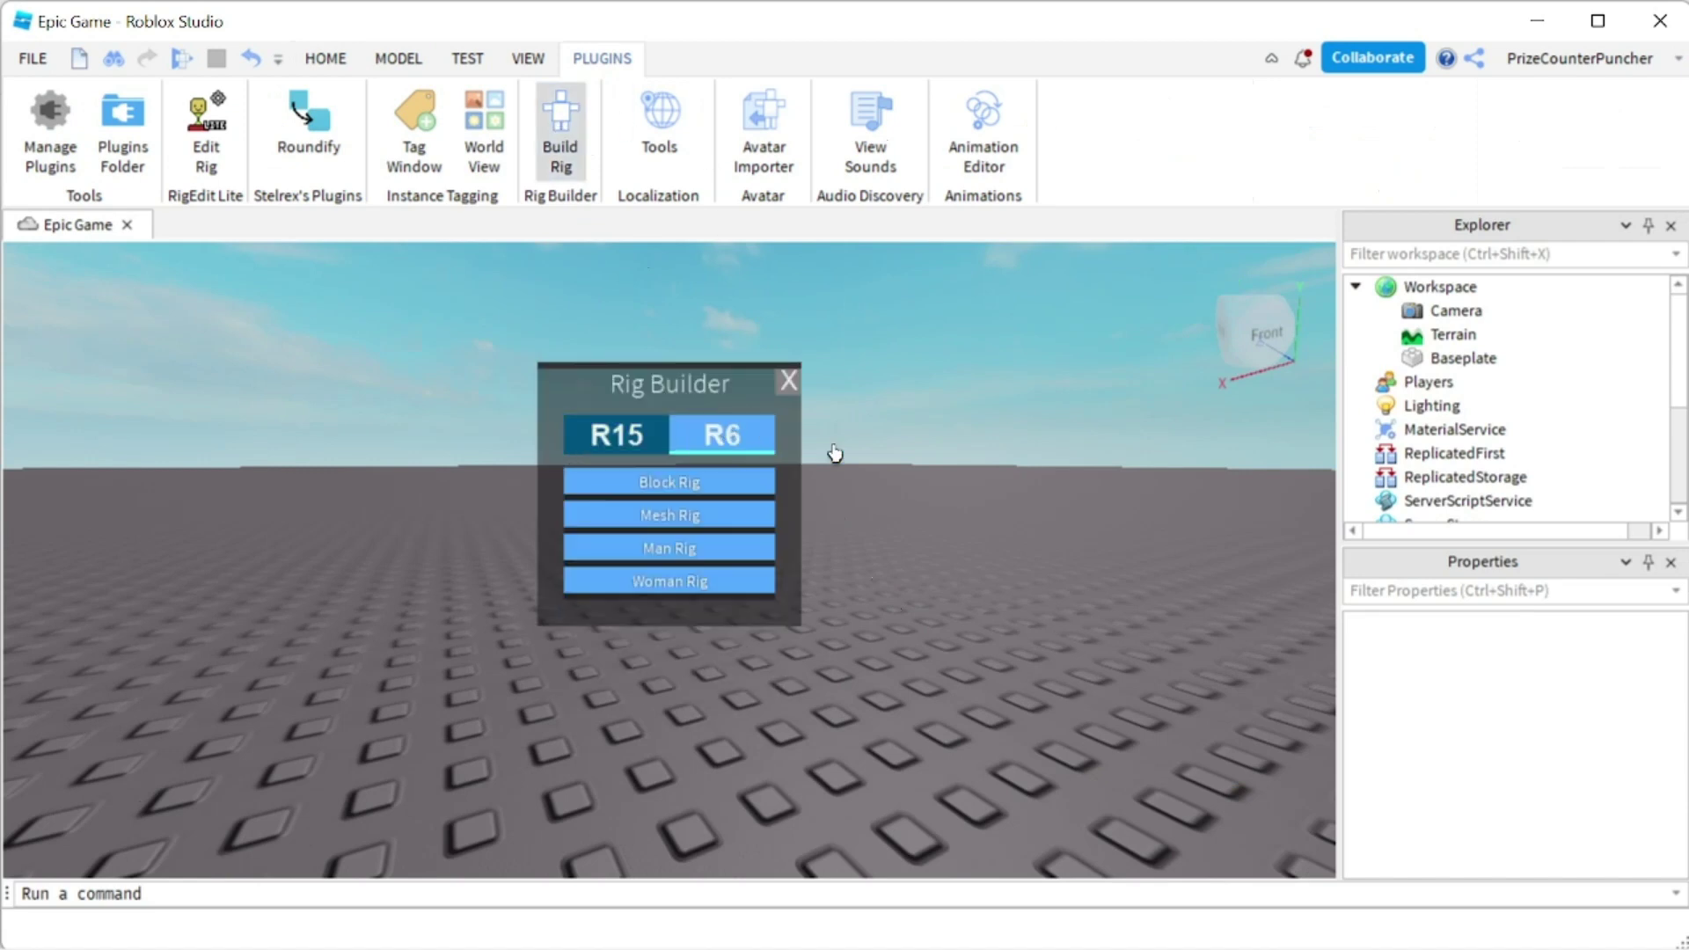
left_click(687, 487)
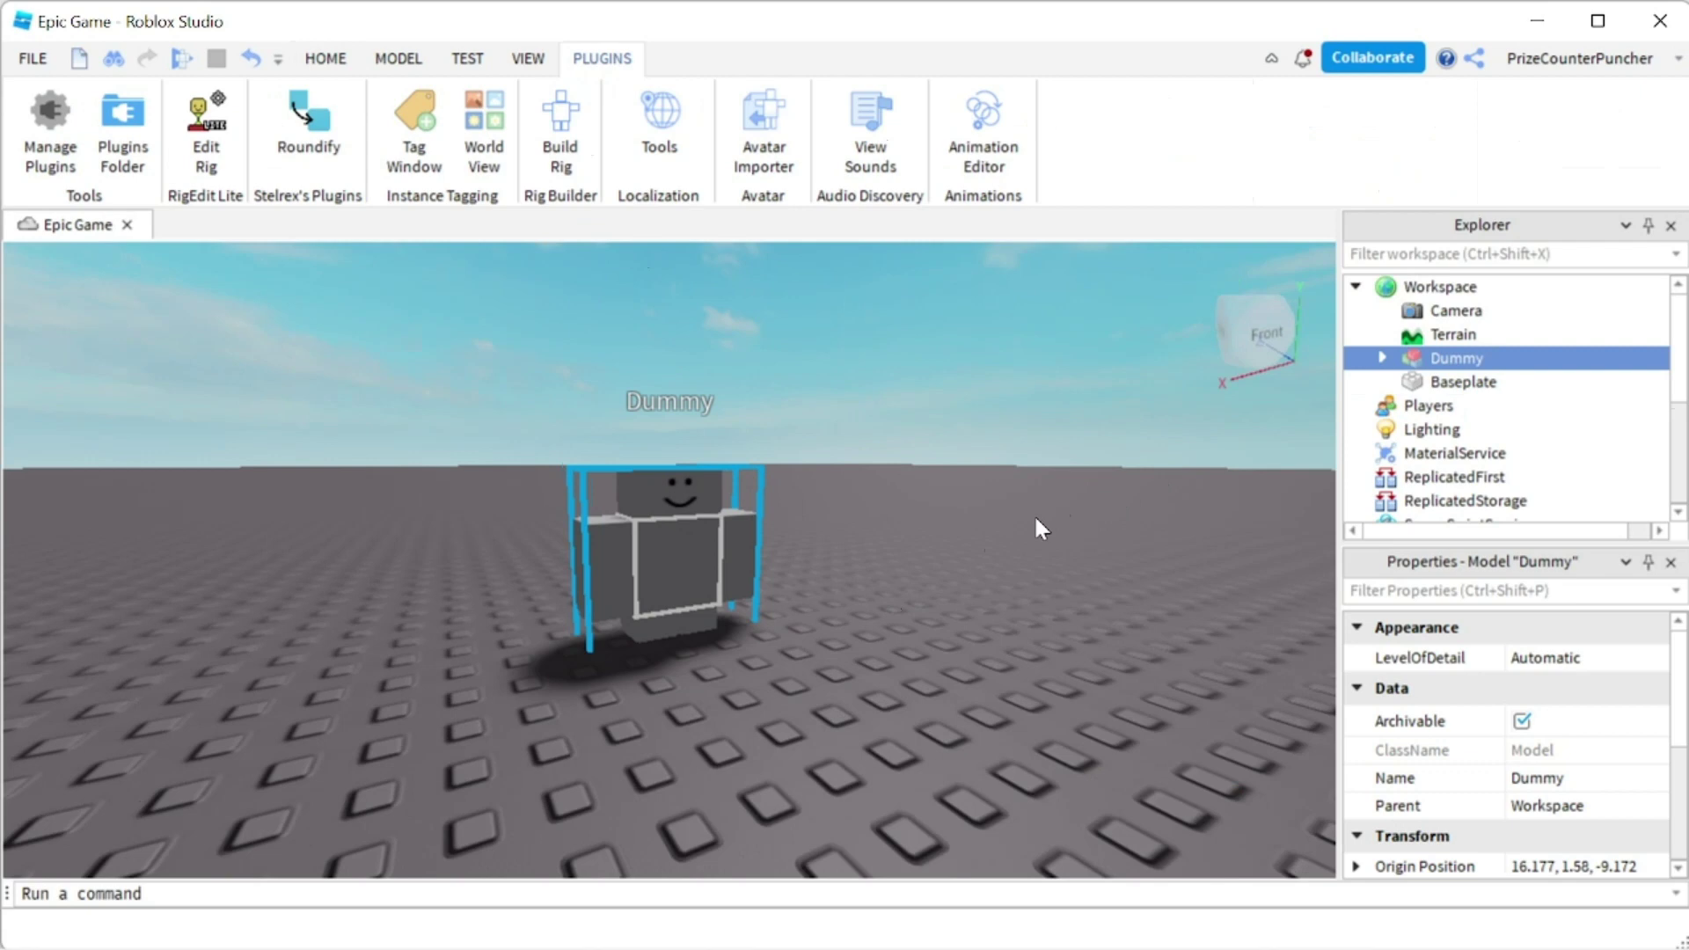
Step: Start a play test and copy the Health script from the player's character
key("F5")
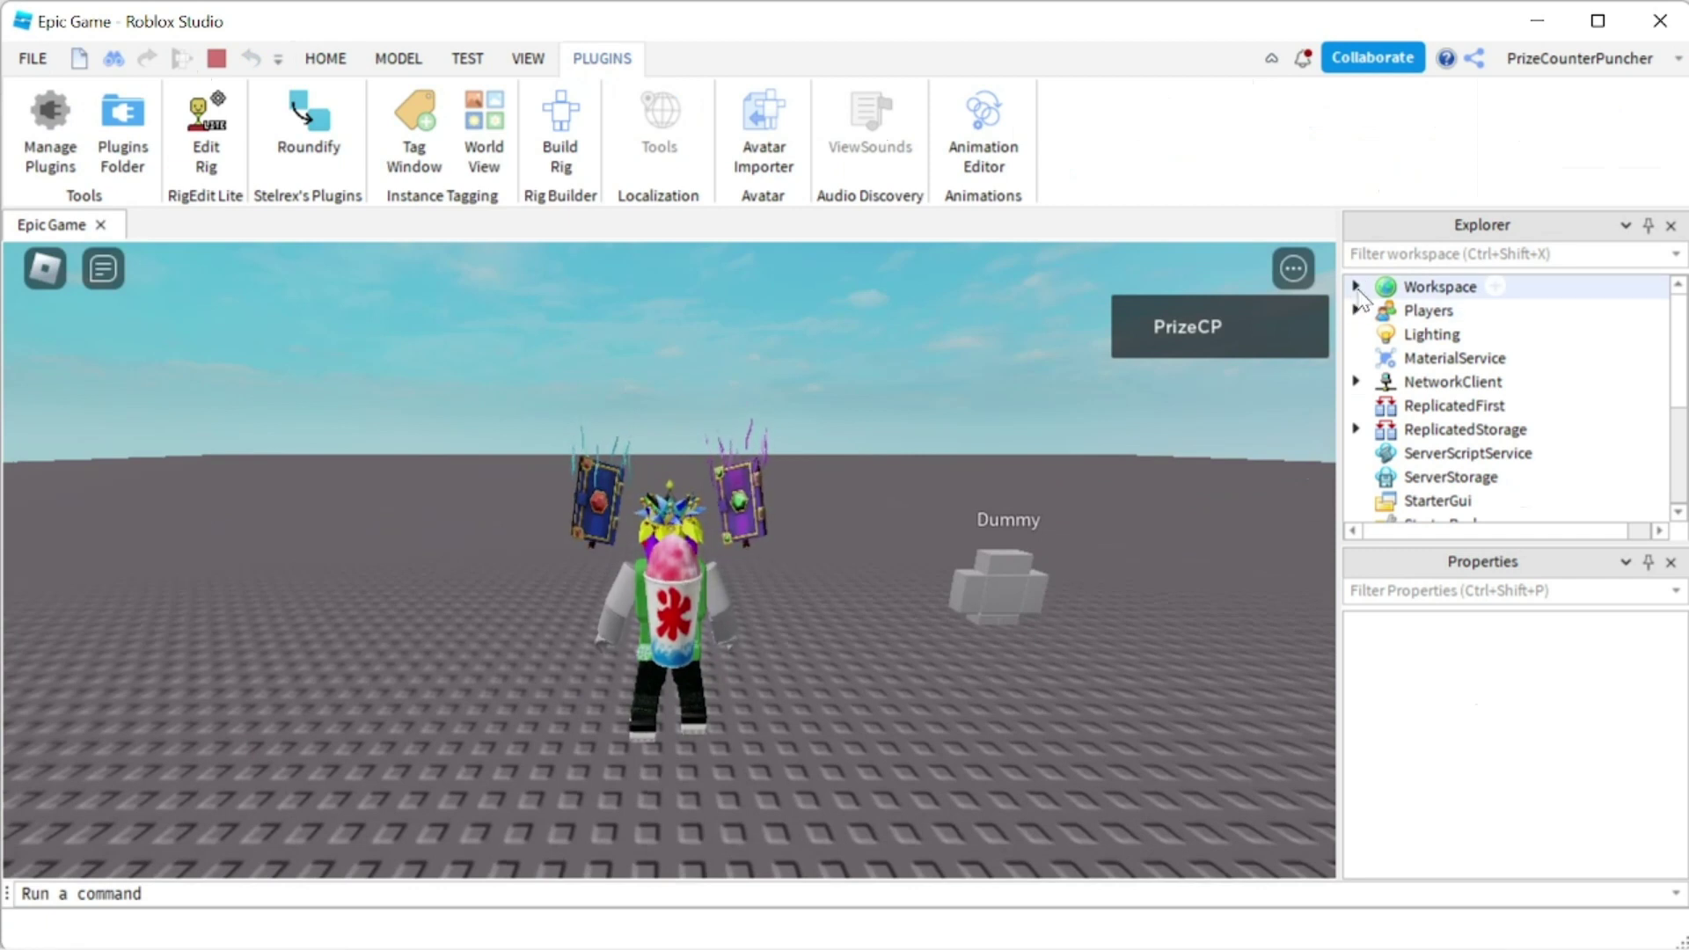
left_click(1357, 287)
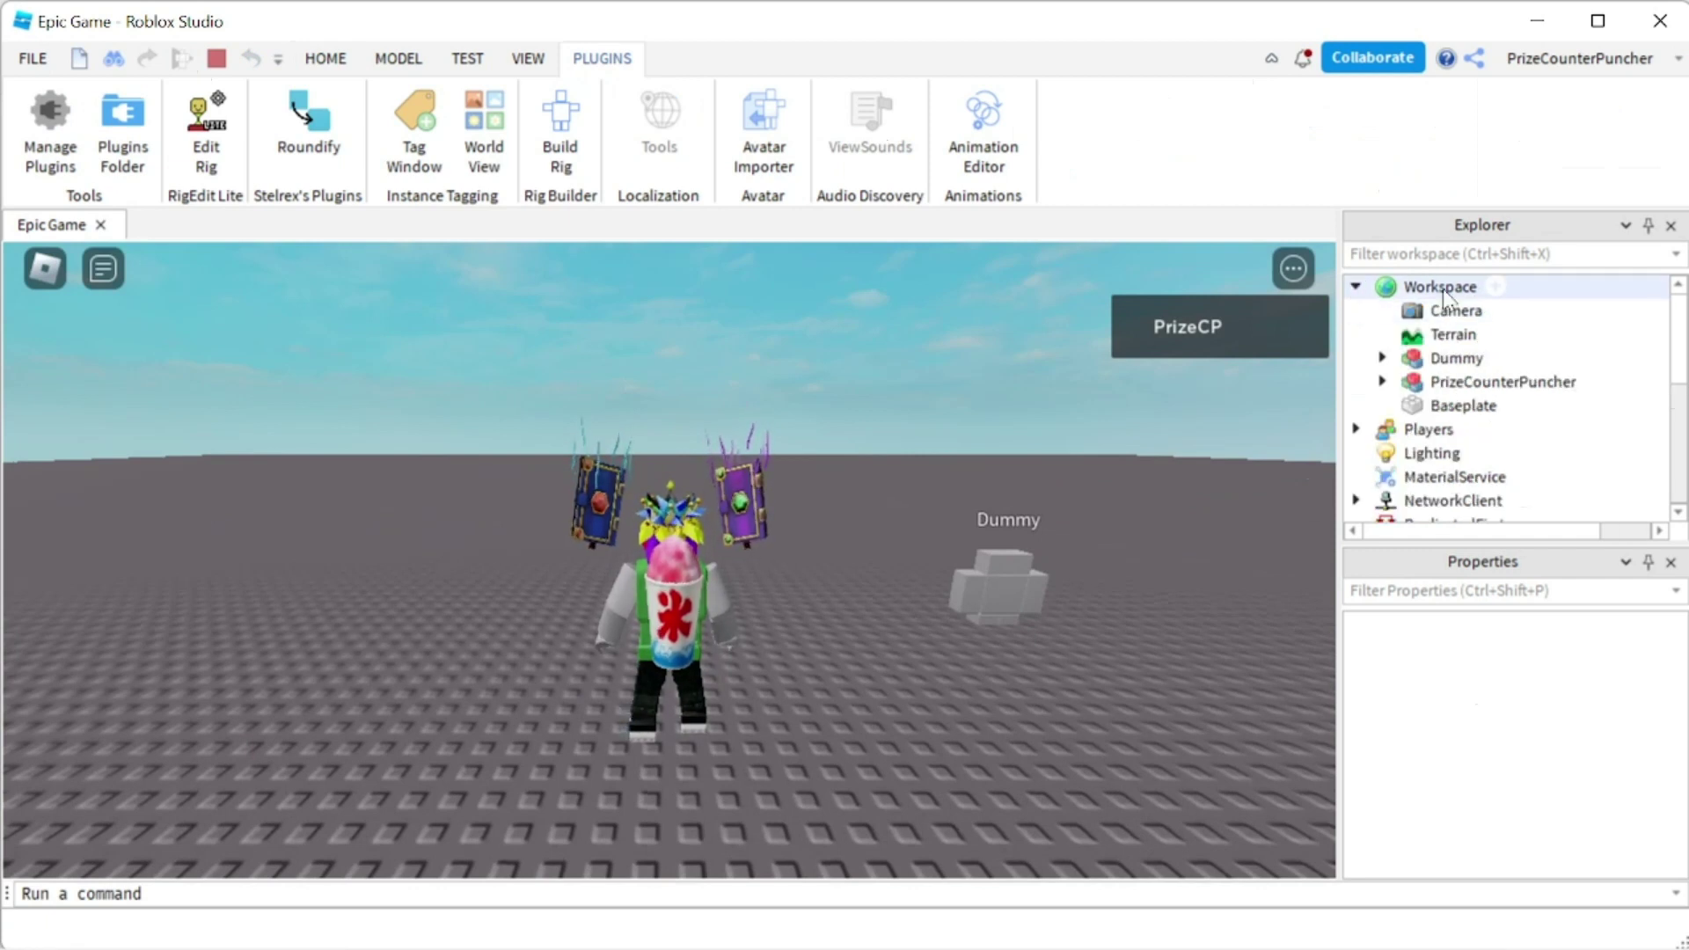
left_click(1382, 382)
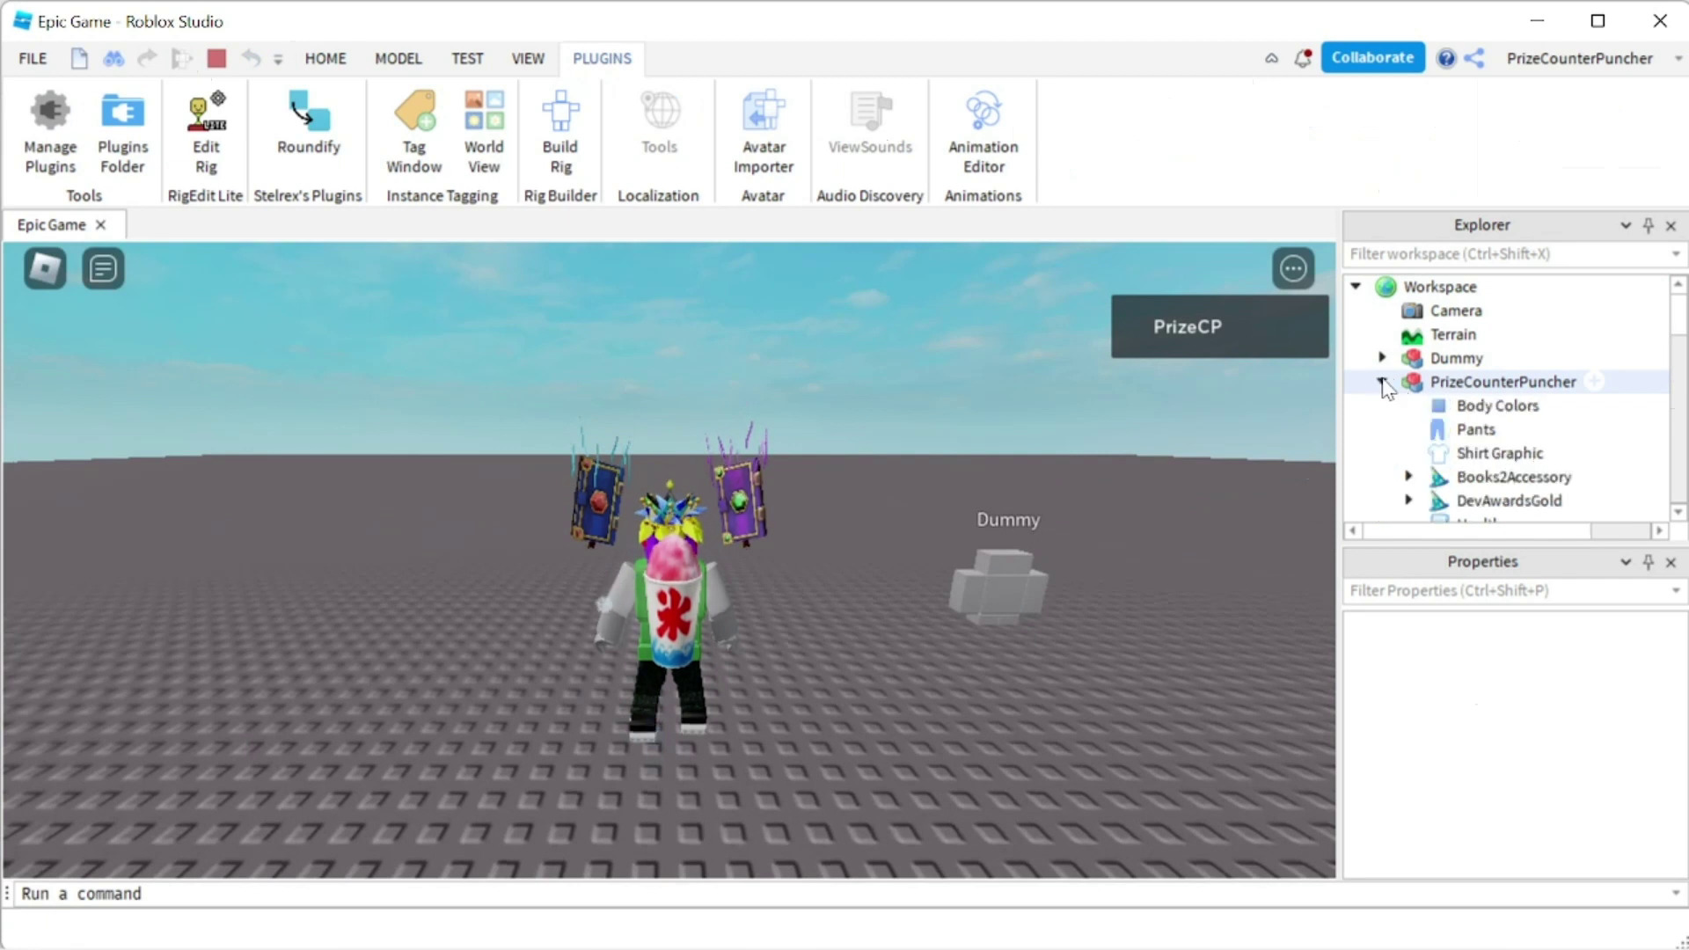
scroll(1504, 436, "down", 2)
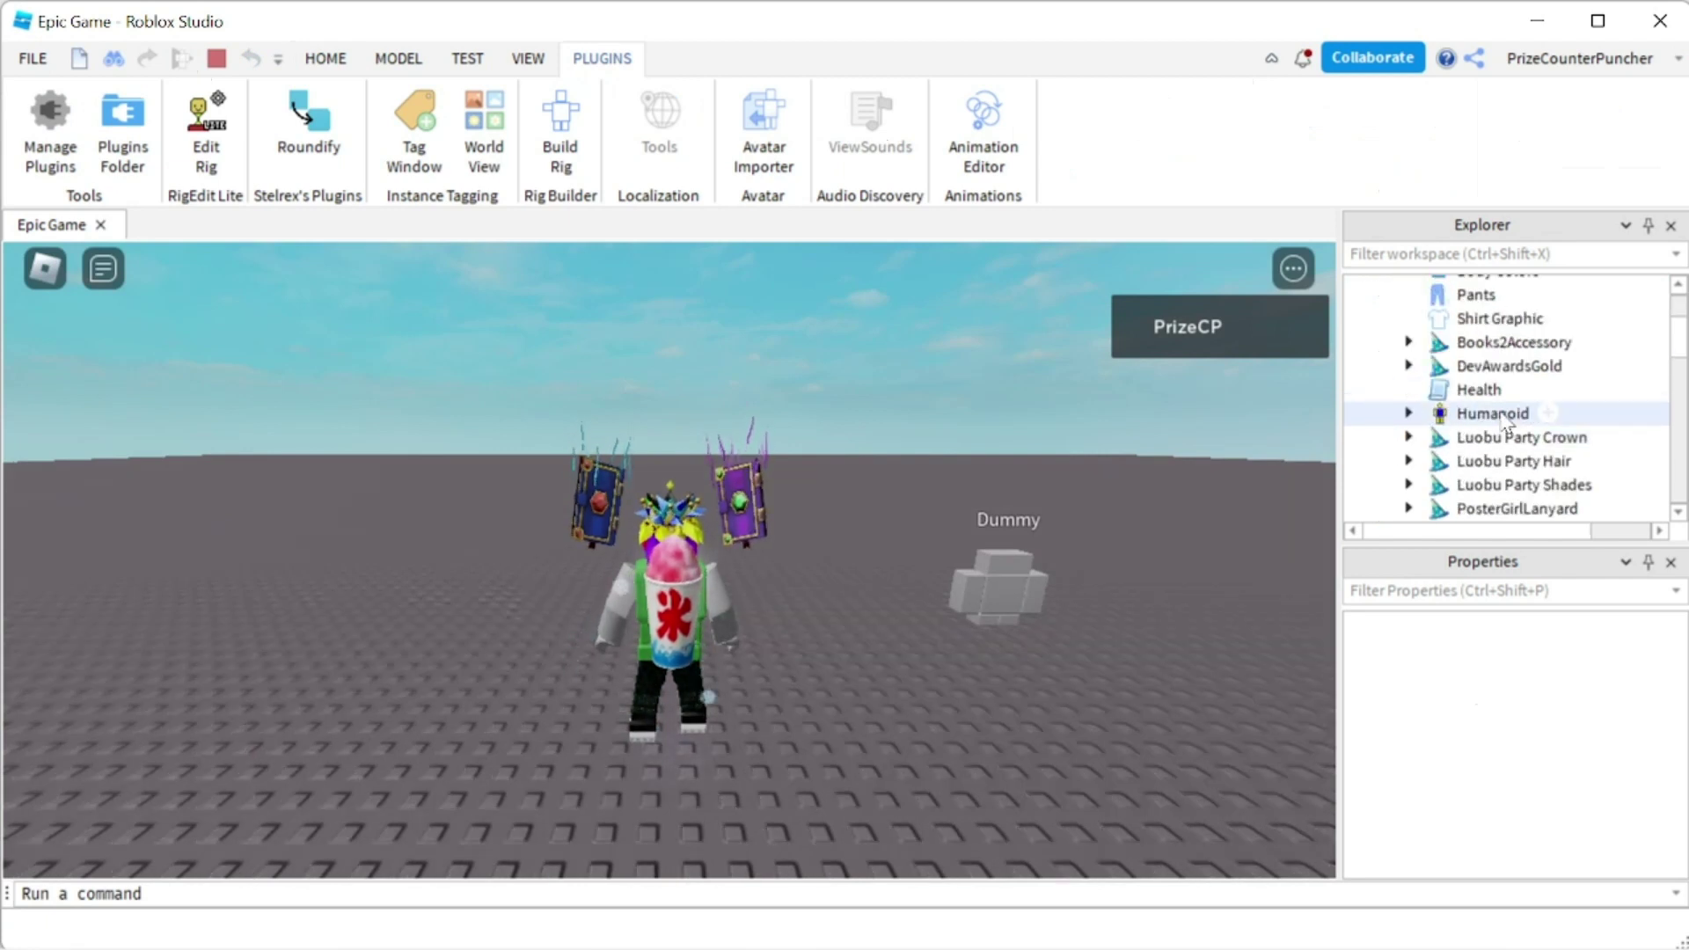
left_click(1494, 393)
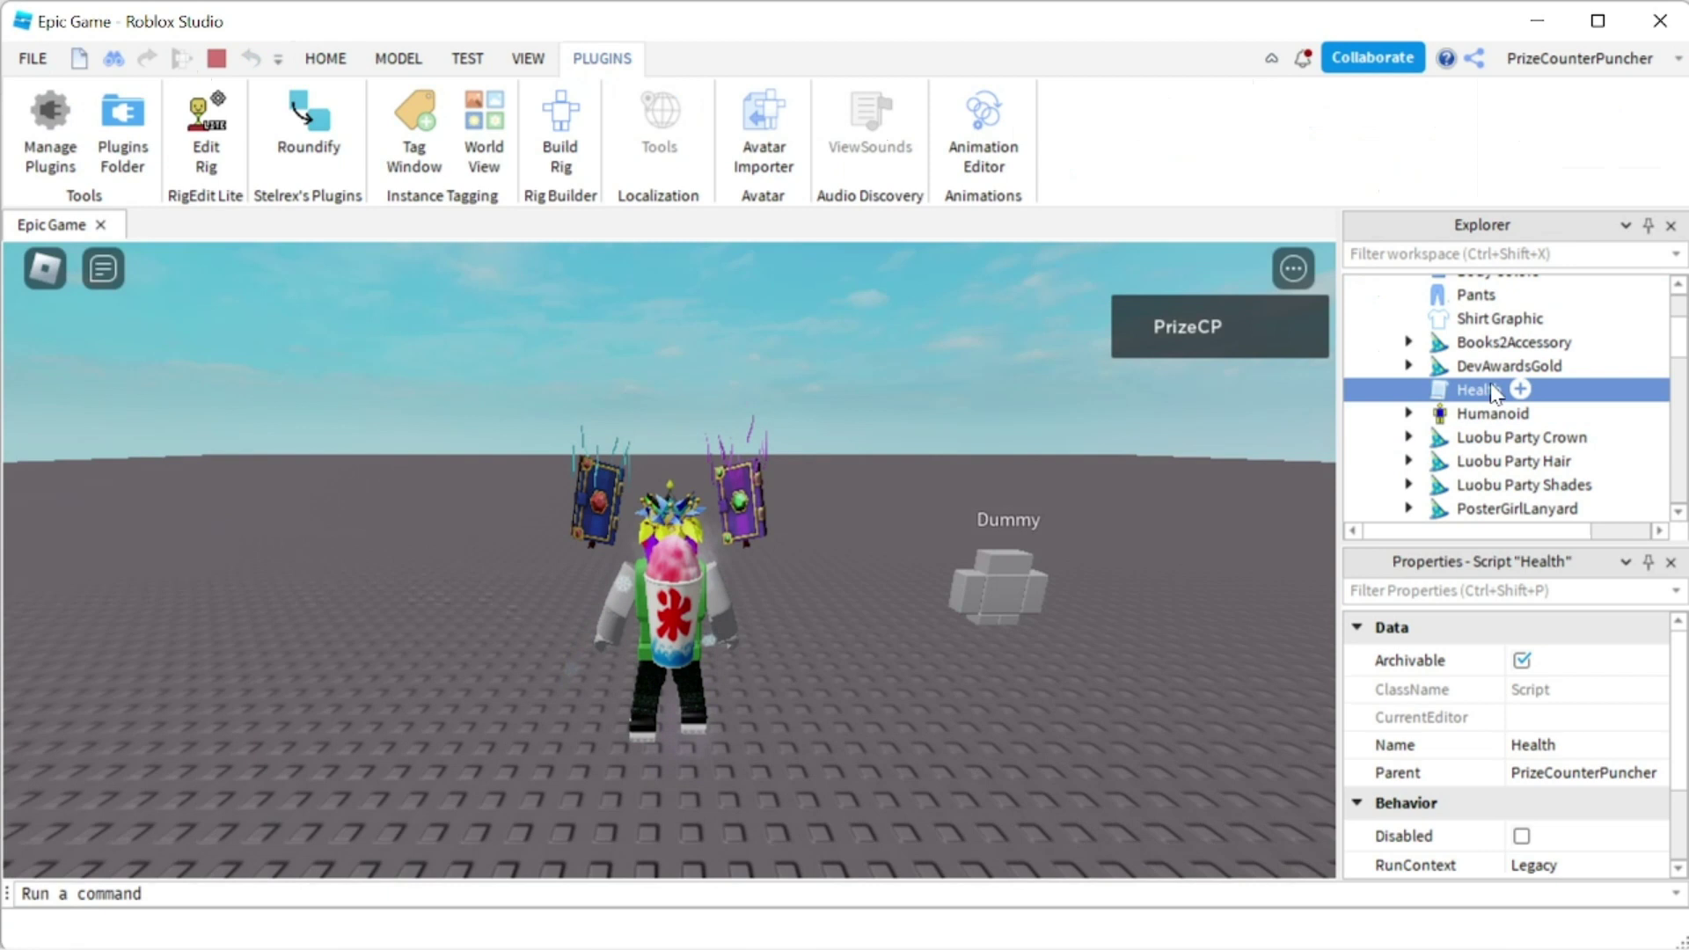
right_click(1494, 393)
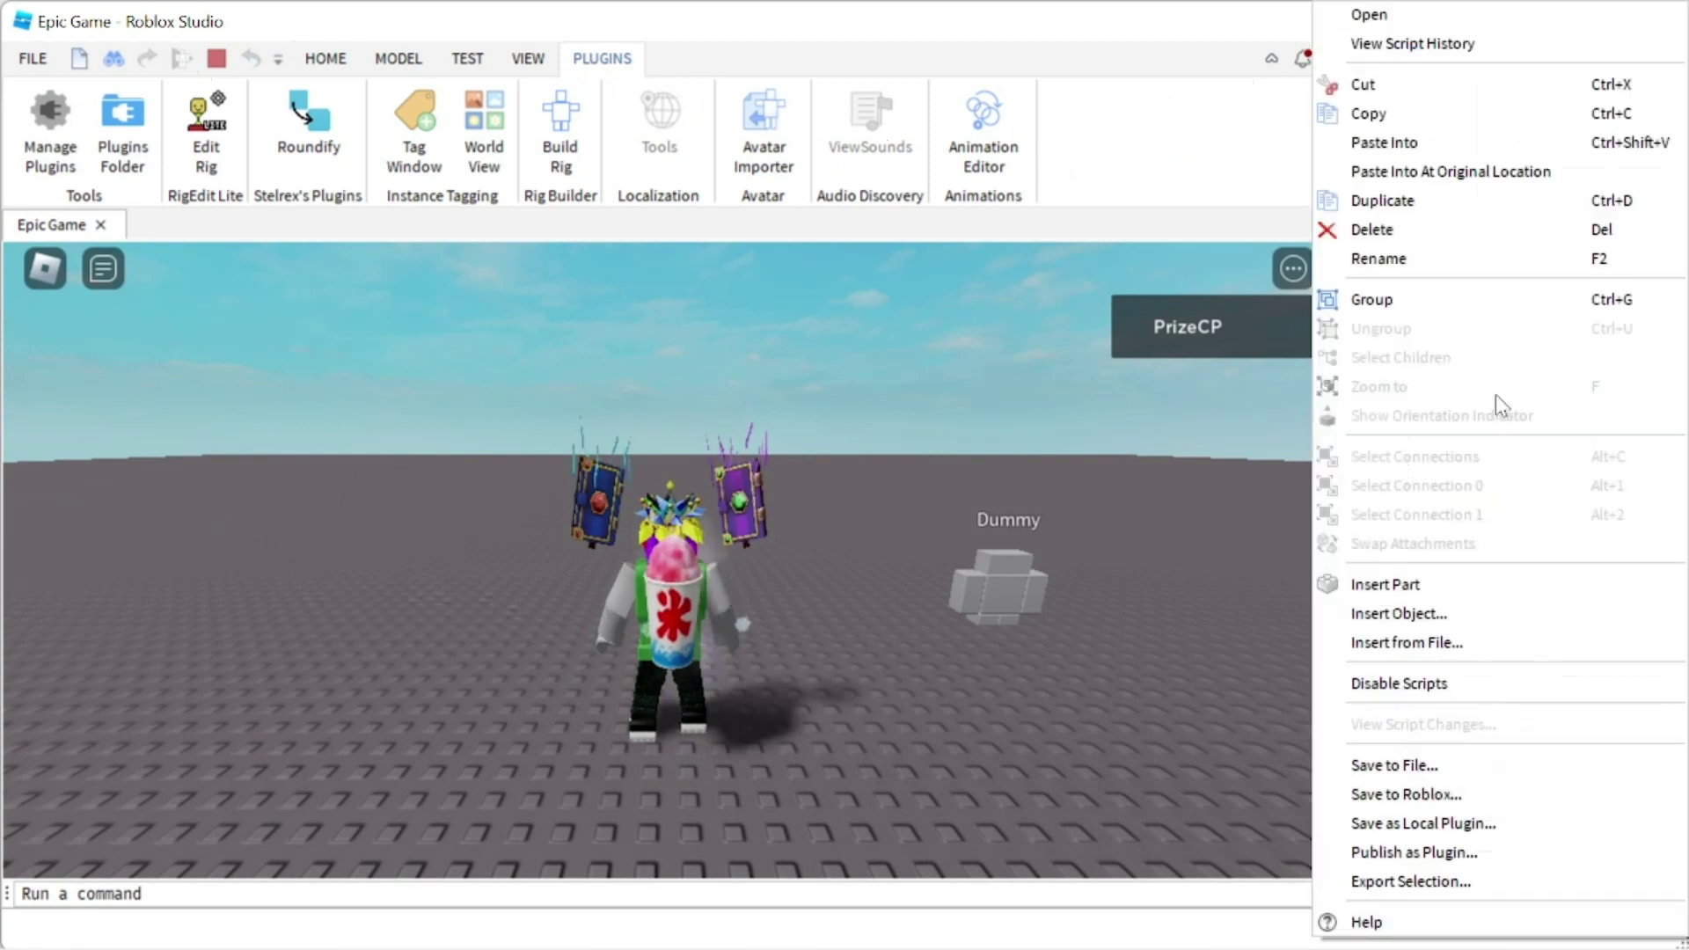
left_click(1393, 114)
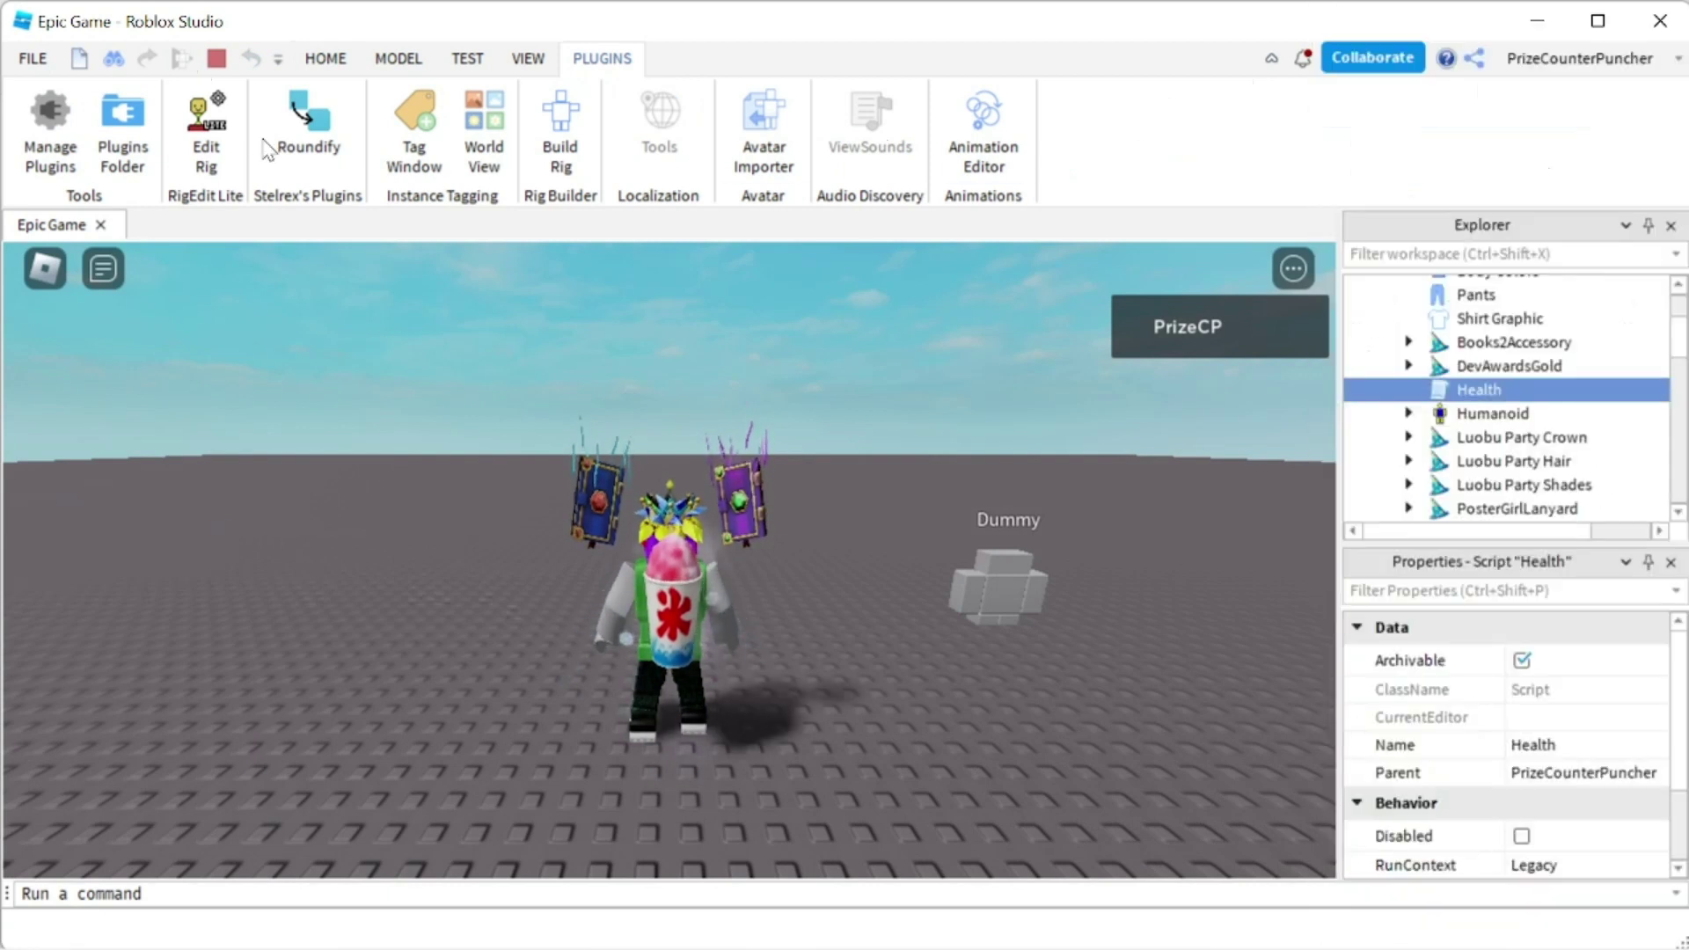
Step: Stop the test and paste the Health script into the Dummy
left_click(217, 59)
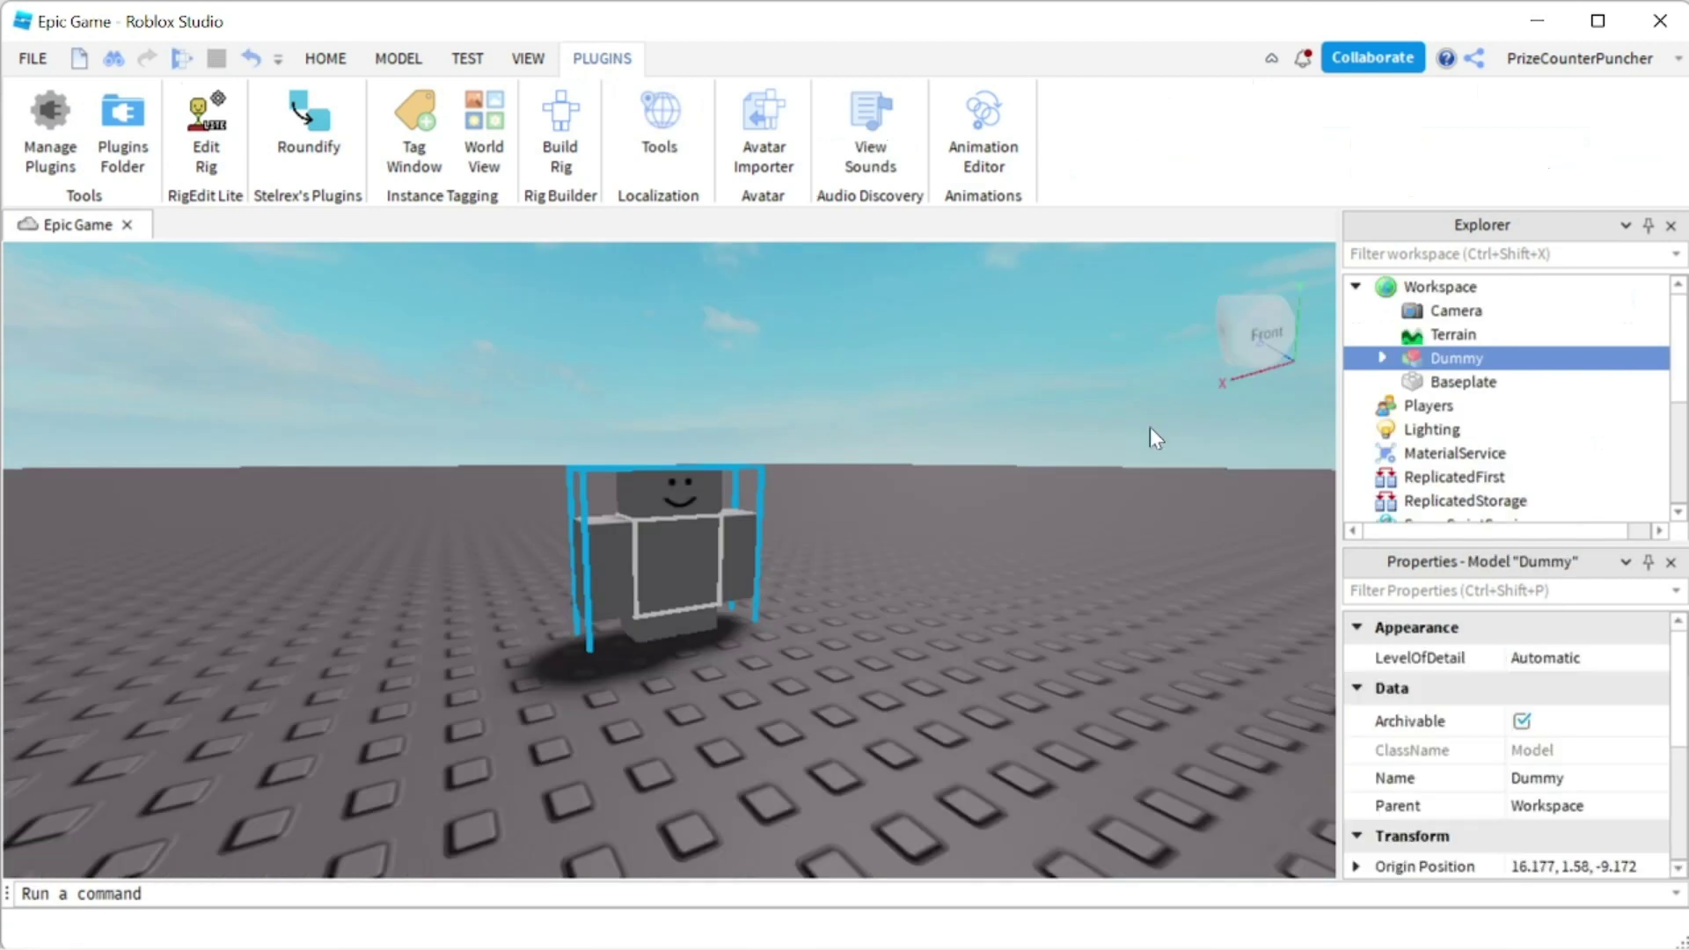
right_click(1449, 363)
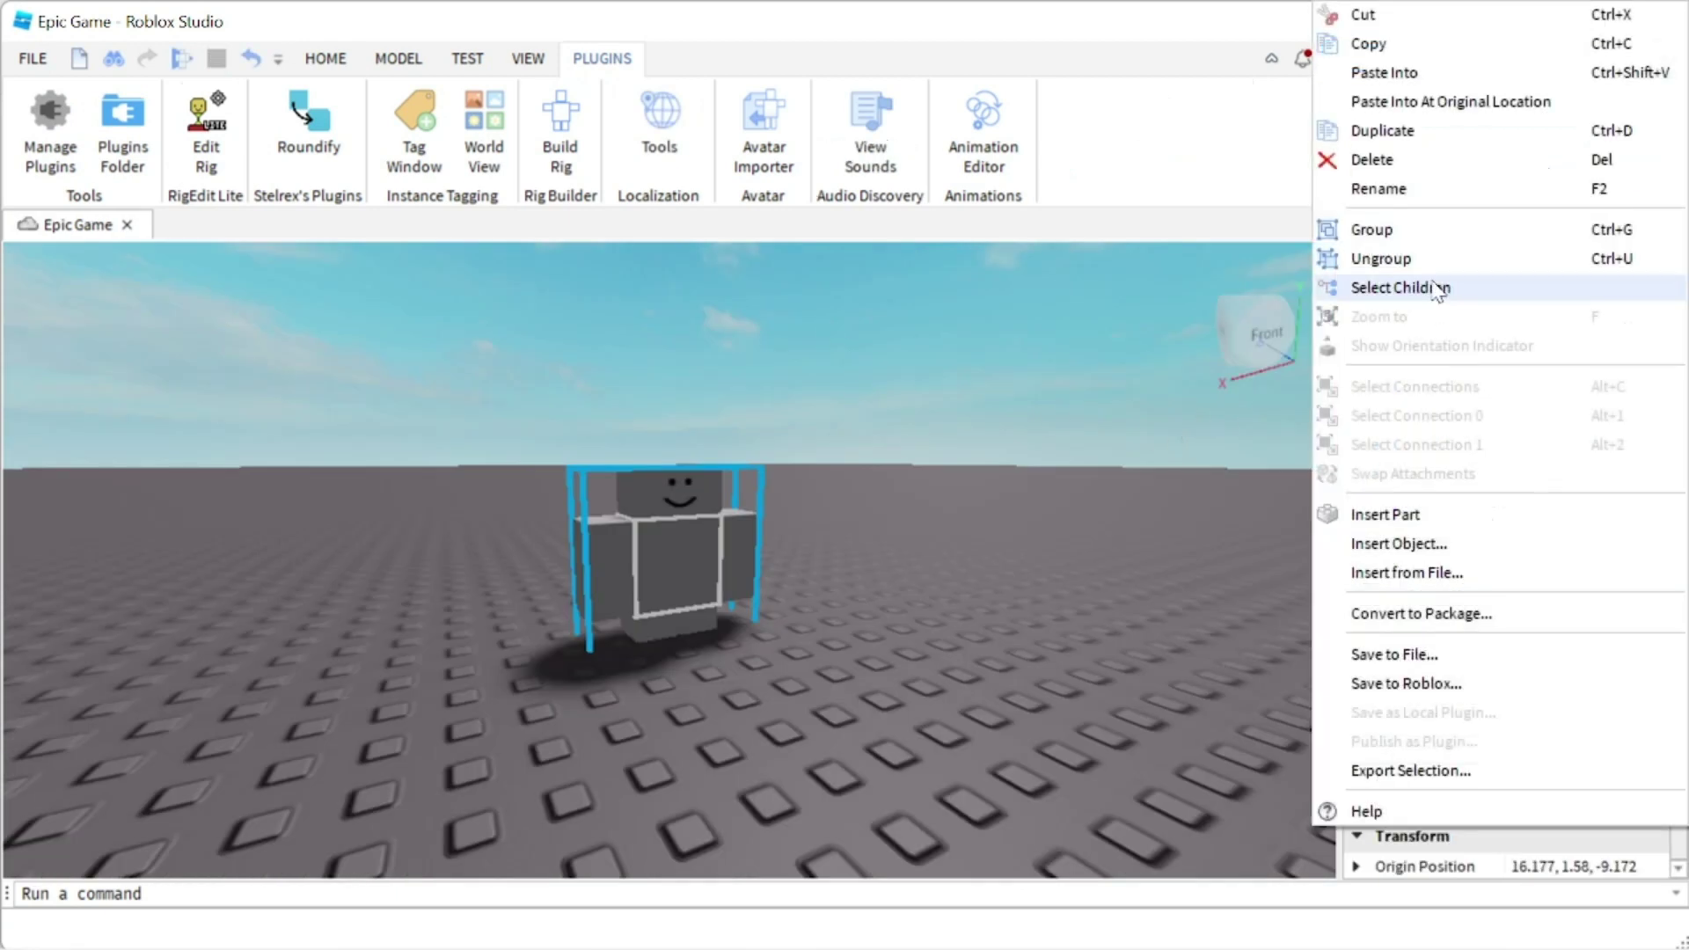
left_click(1411, 72)
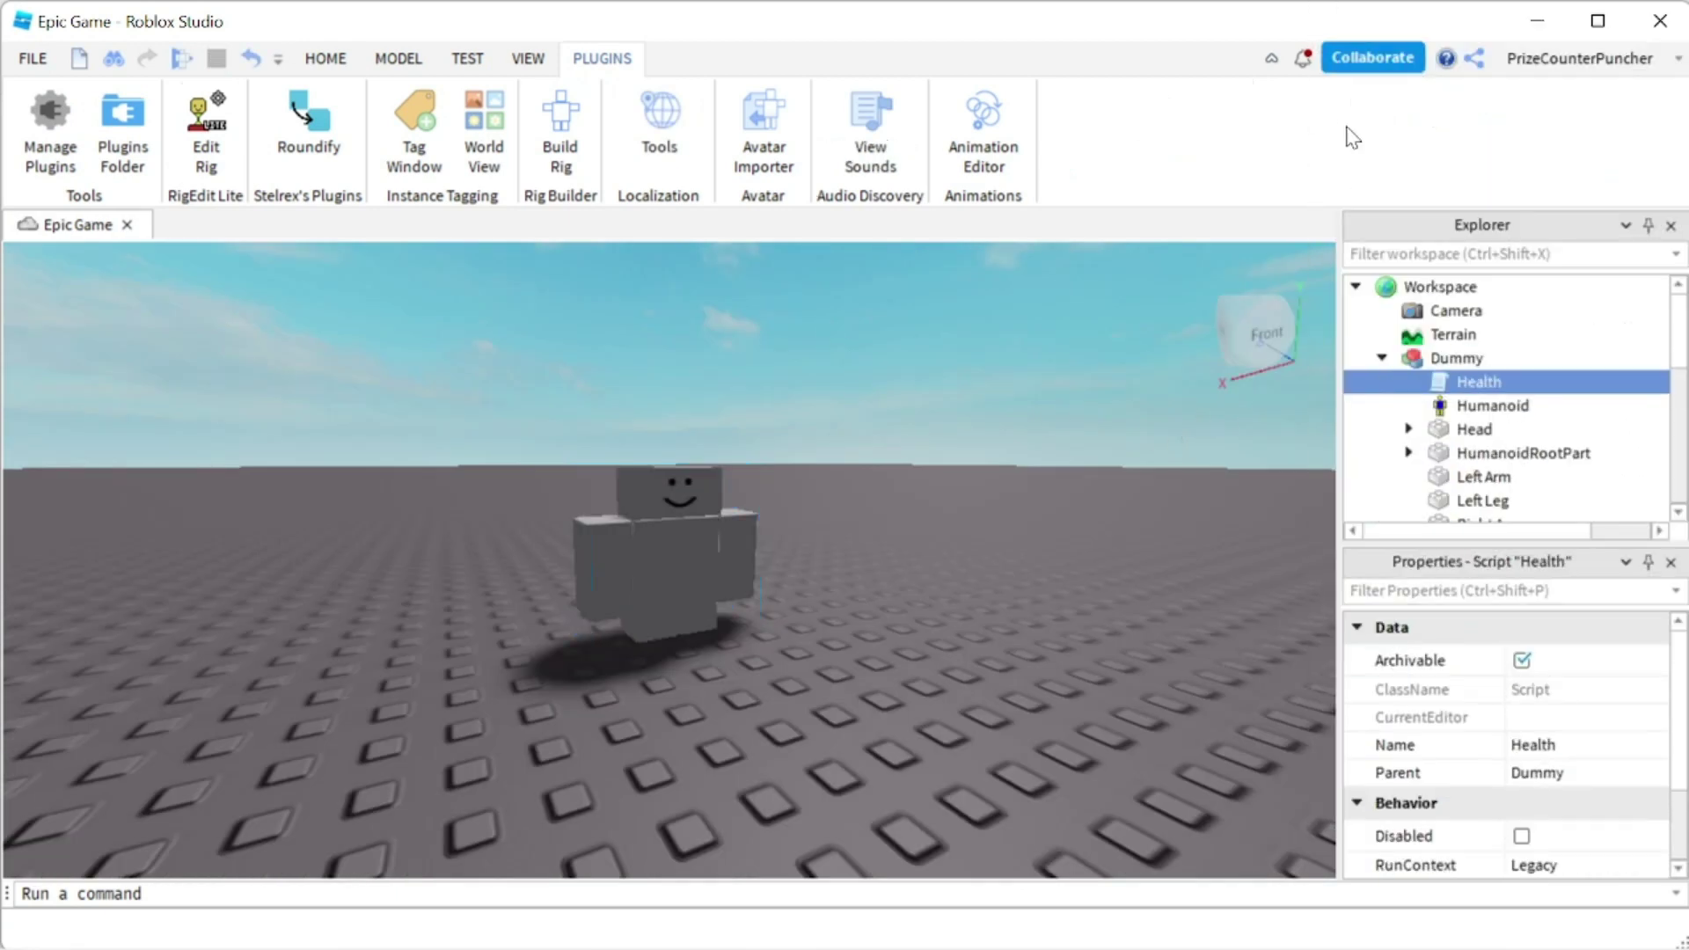
double_click(1487, 392)
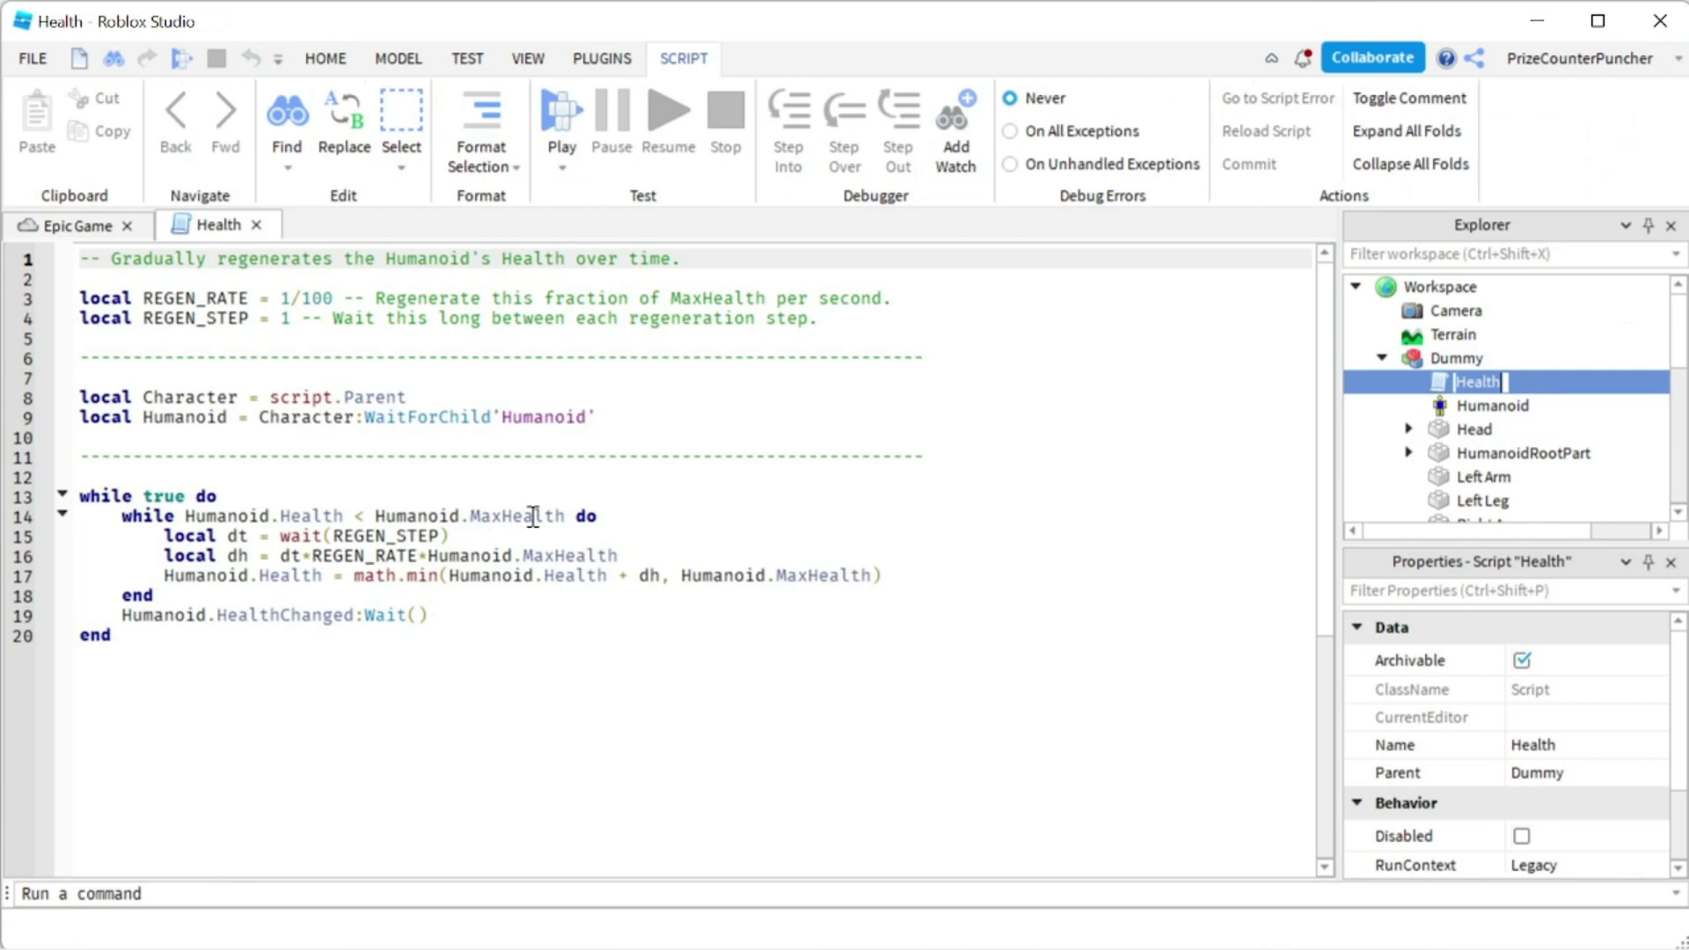
mouse_move(846, 320)
left_mouse_down()
mouse_move(170, 331)
mouse_move(42, 290)
left_mouse_up()
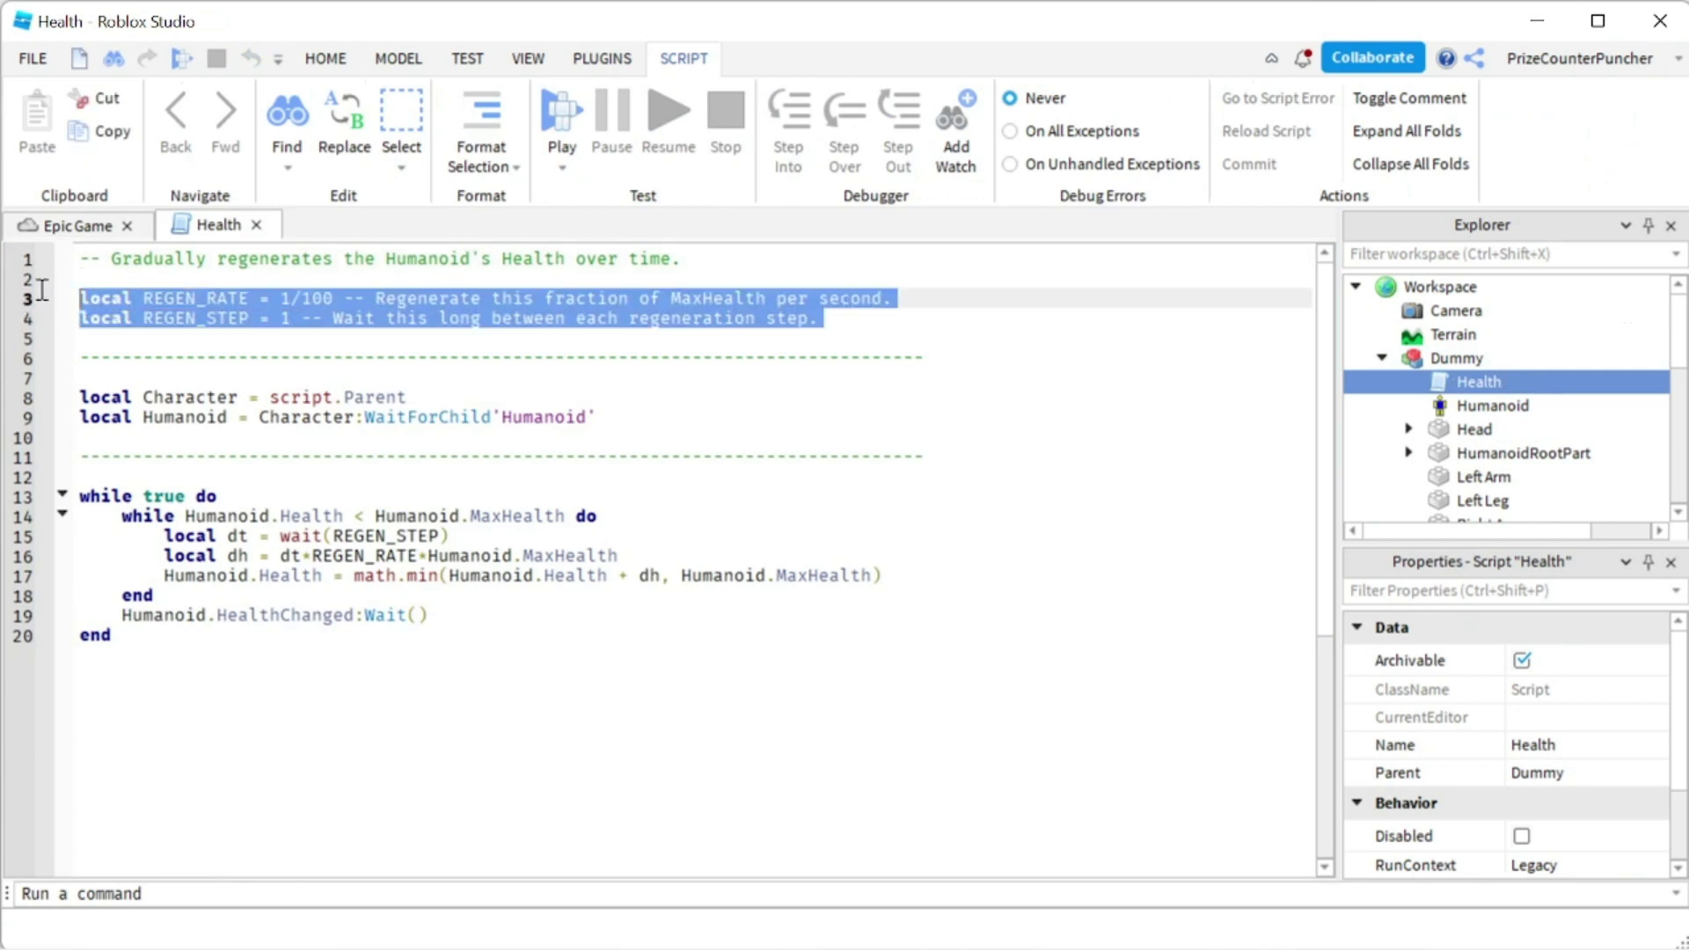
left_click(433, 399)
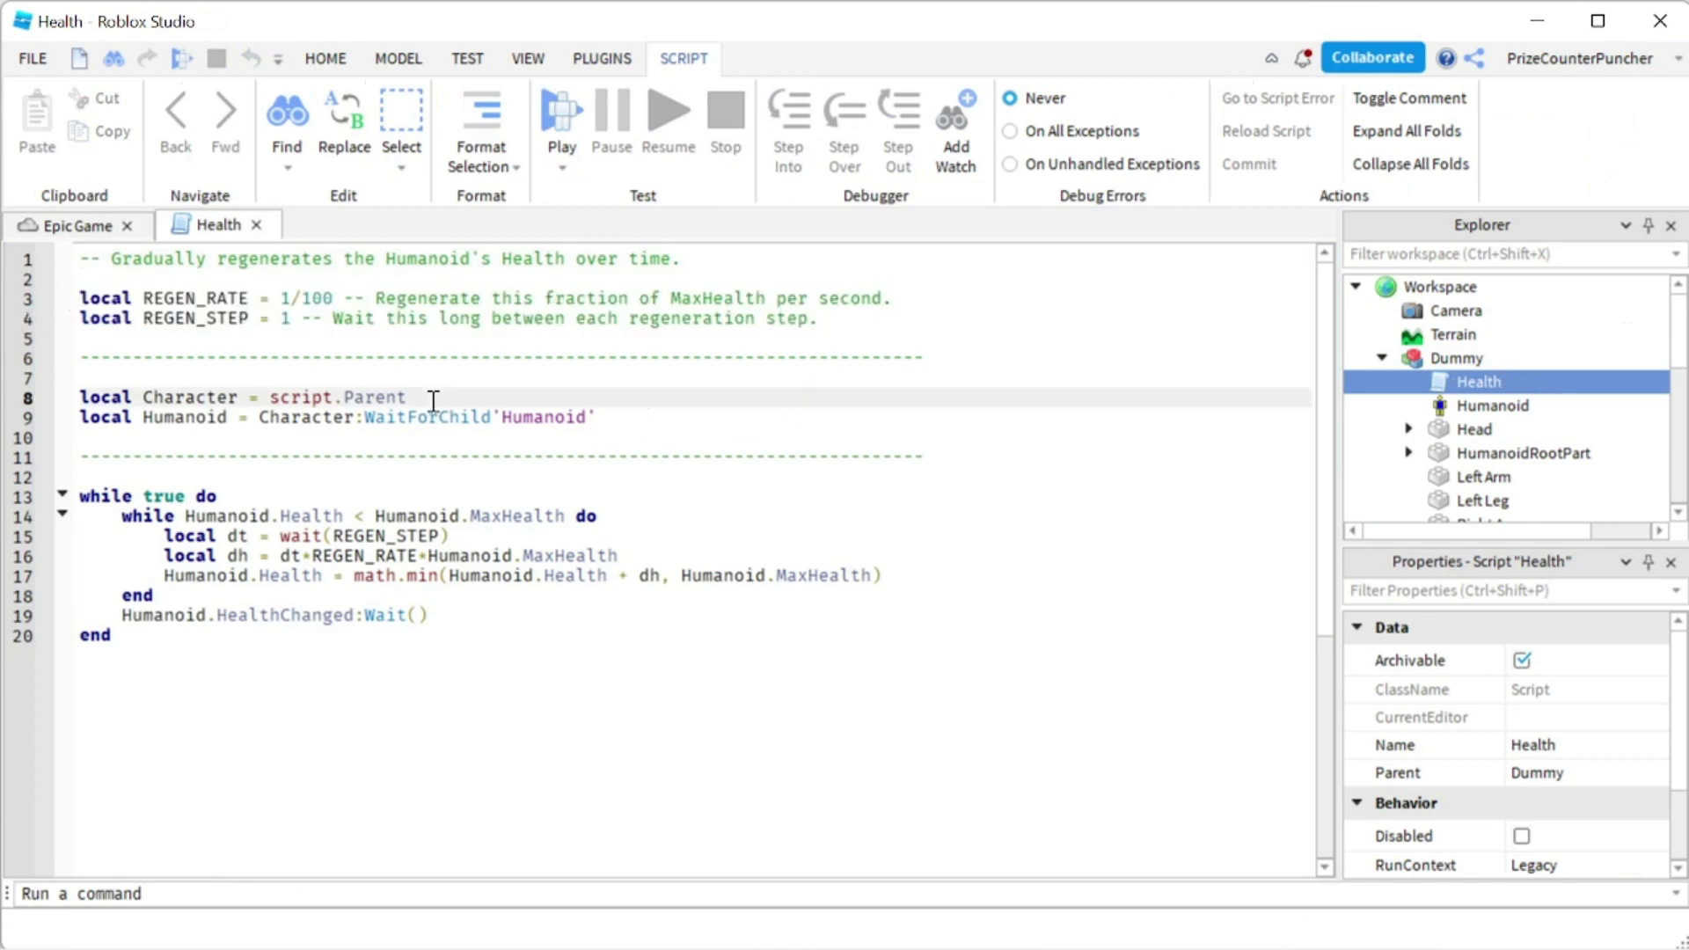
double_click(205, 400)
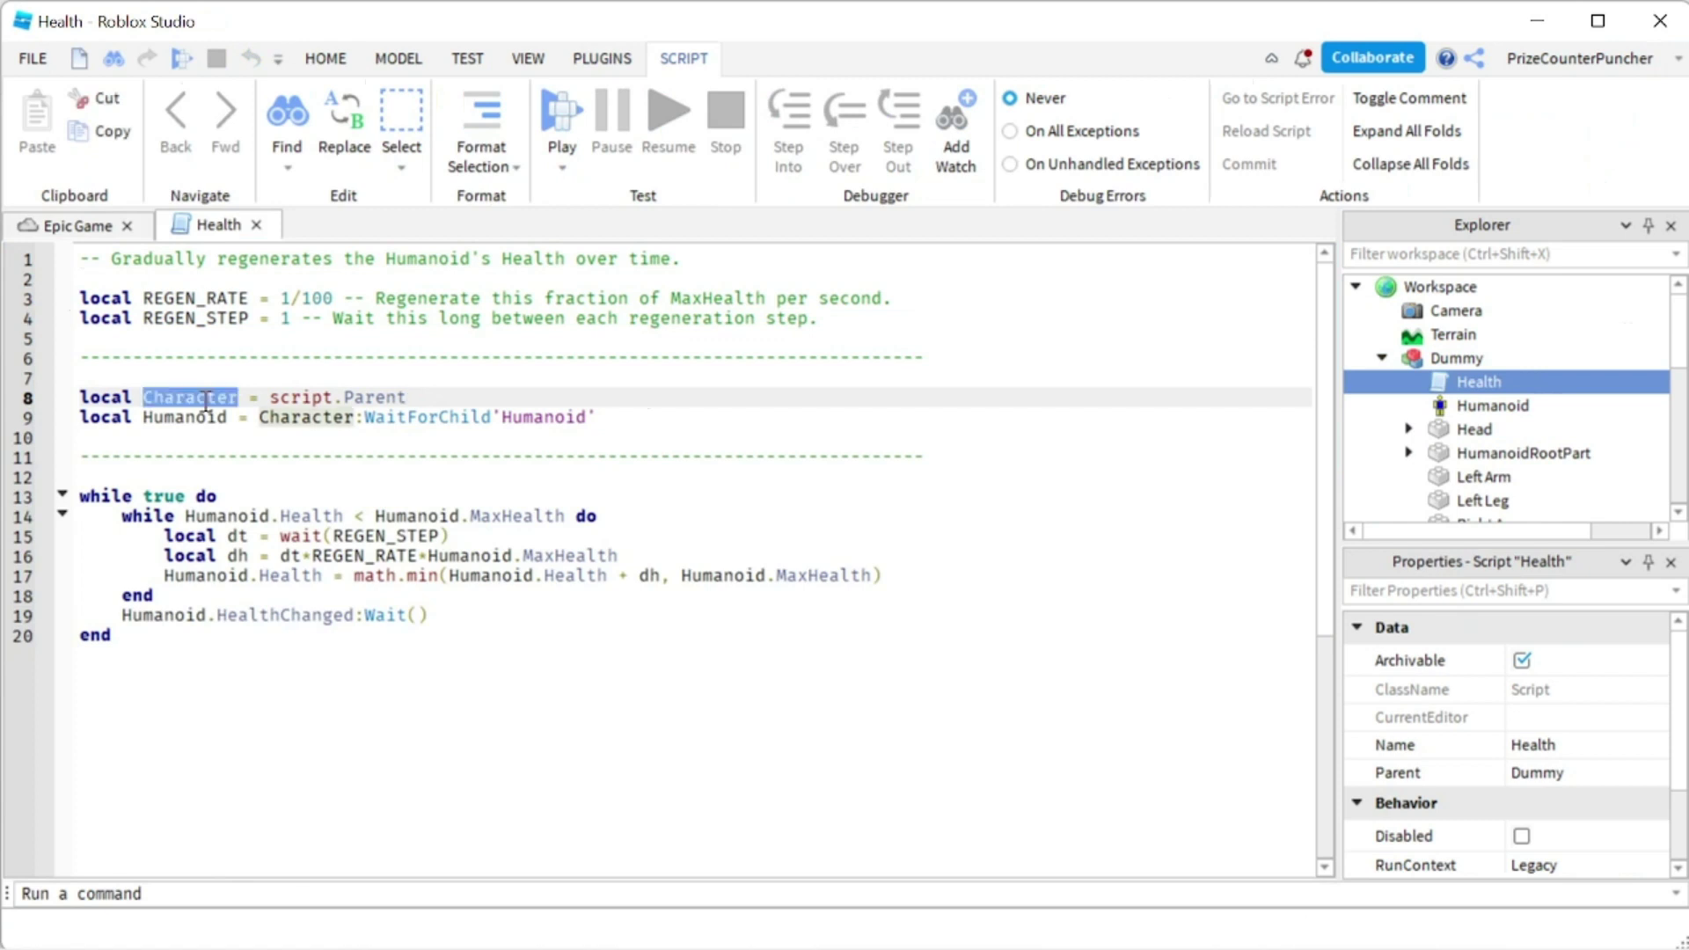
left_click(1453, 358)
double_click(194, 419)
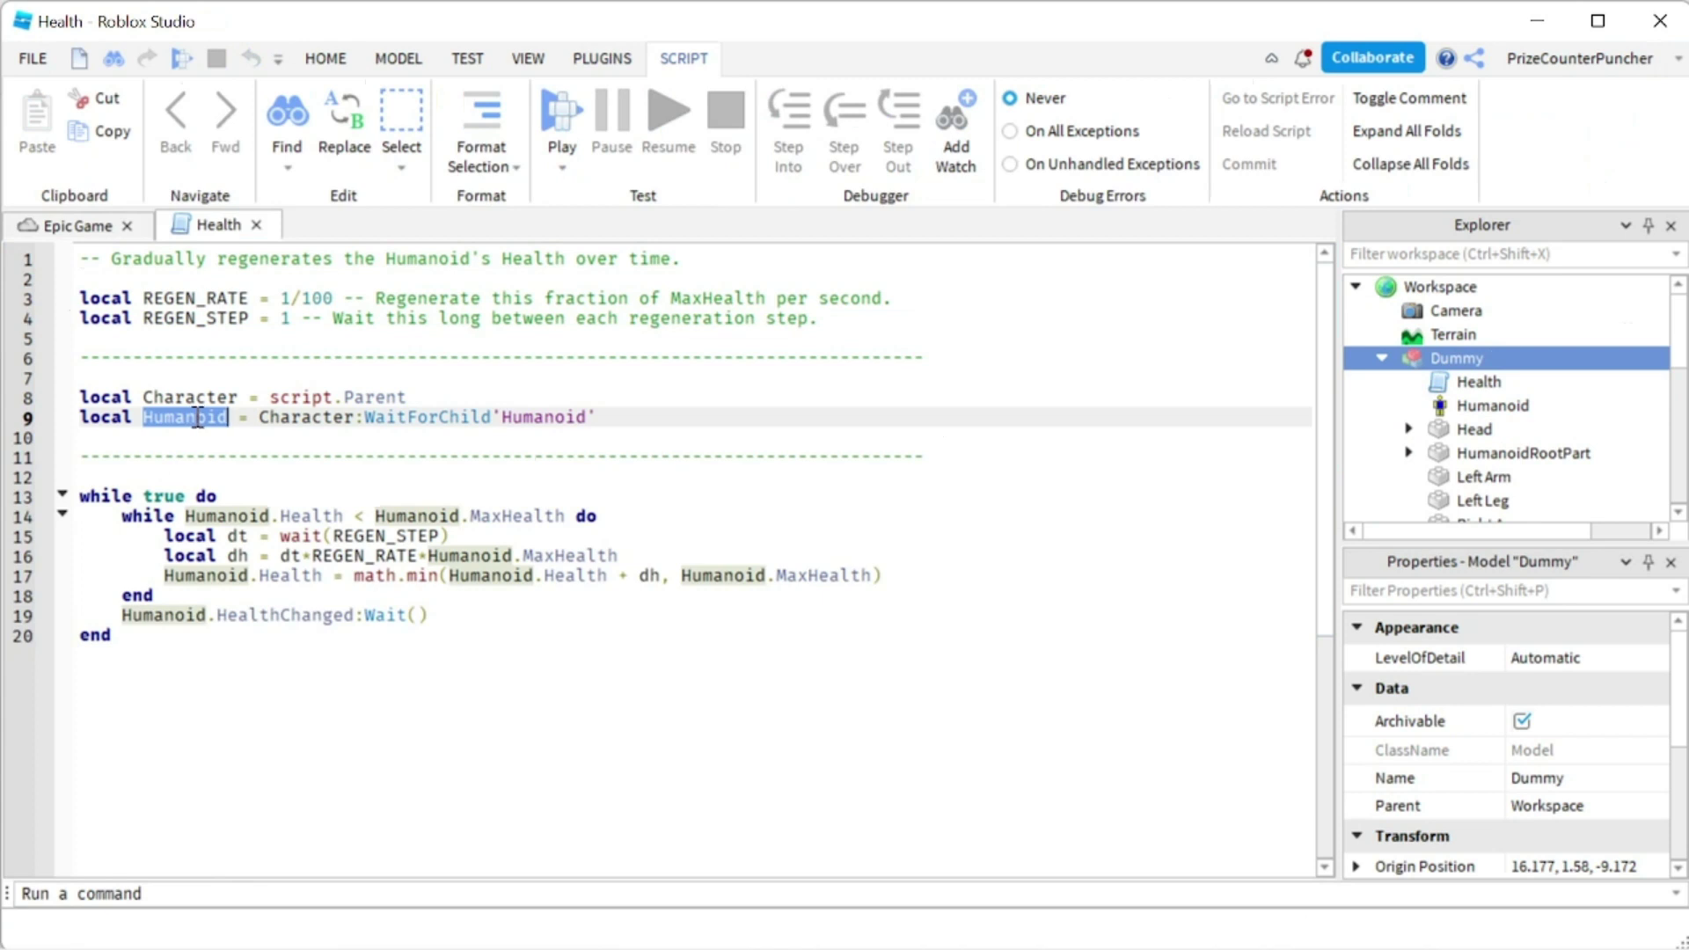
left_click(1493, 414)
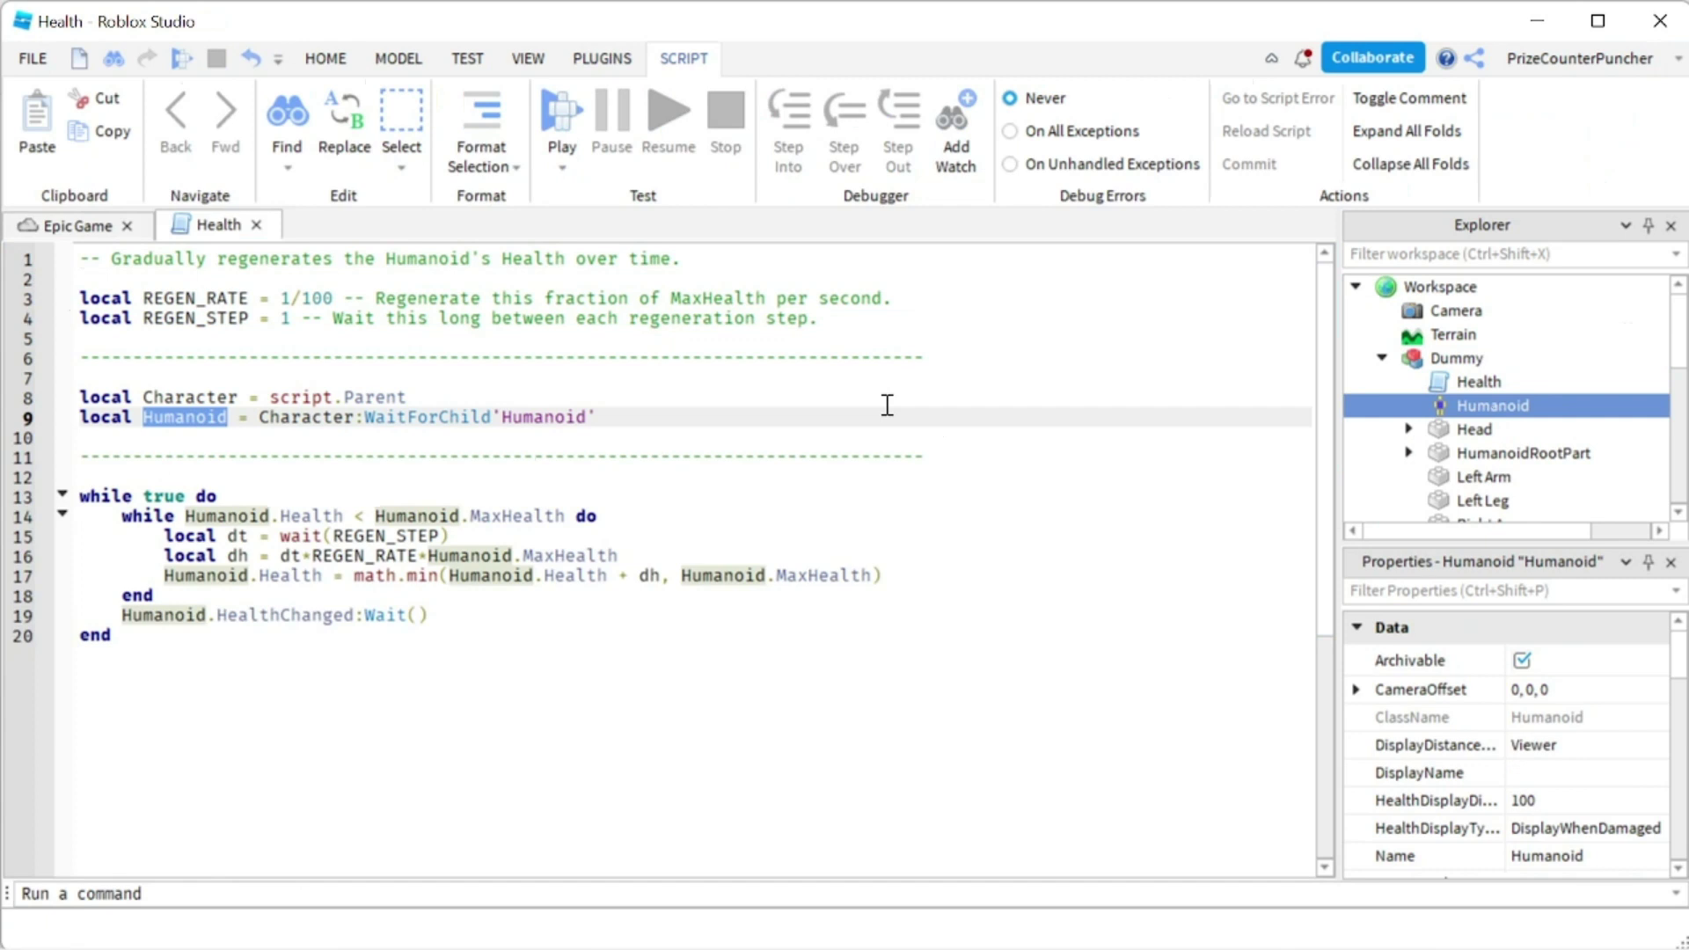
Step: Highlight the regeneration loop (lines 13–20), its HealthChanged wait and the while condition
left_click(167, 655)
left_click_drag(167, 655, 78, 495)
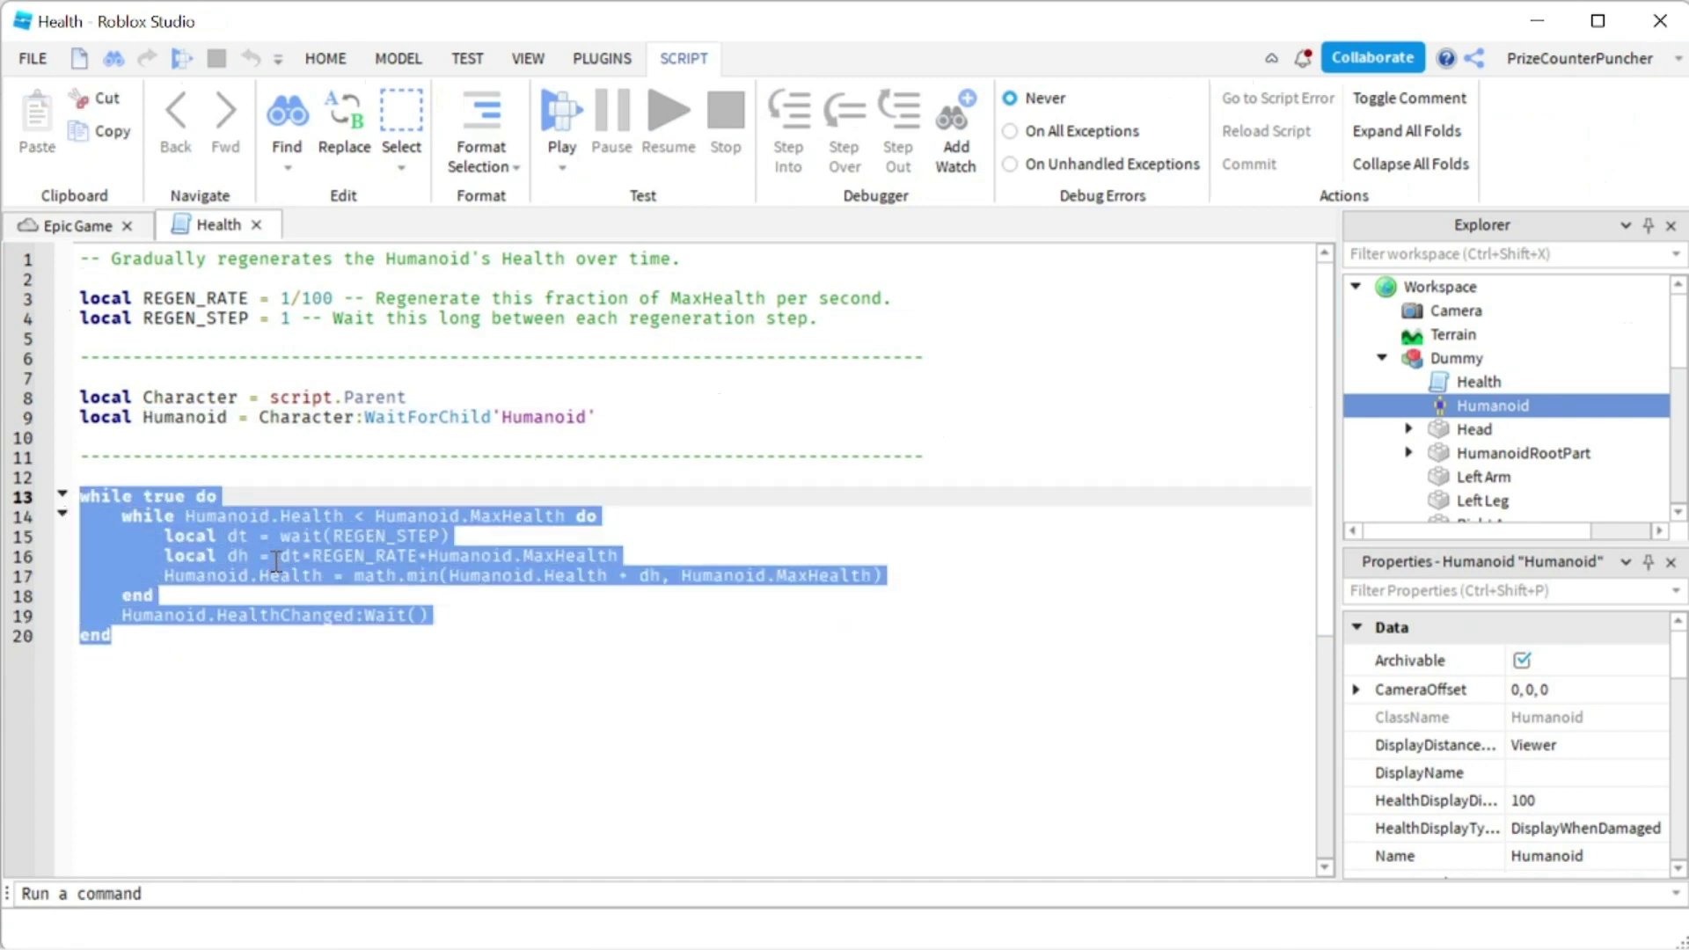
left_click(501, 607)
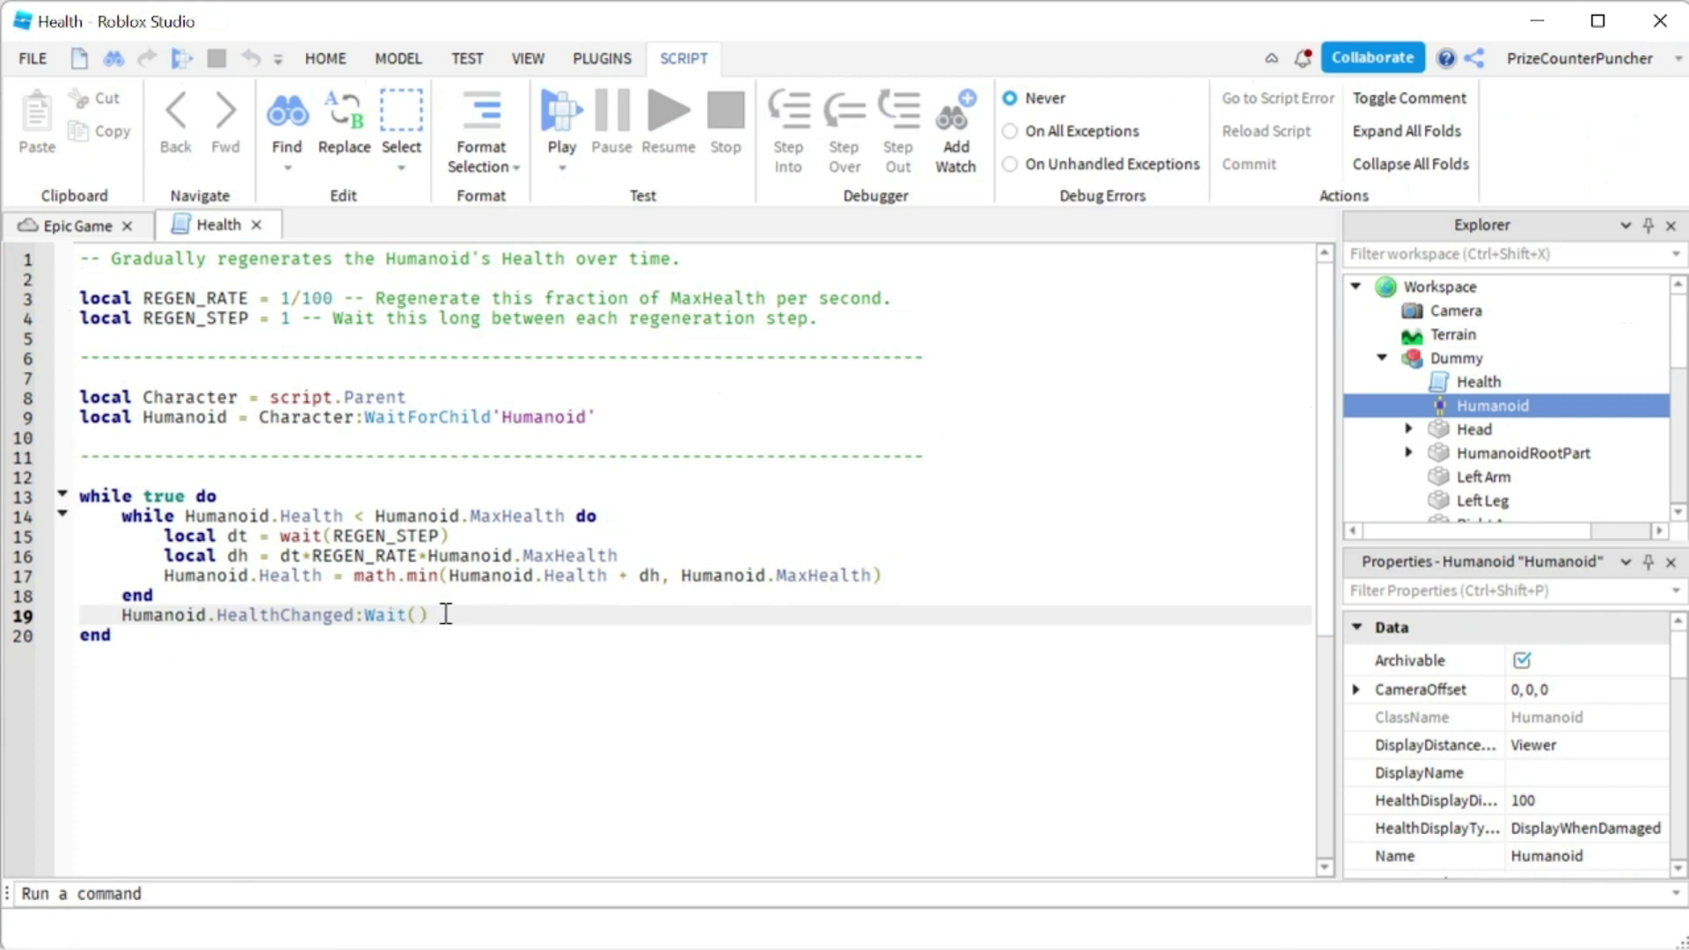
double_click(279, 617)
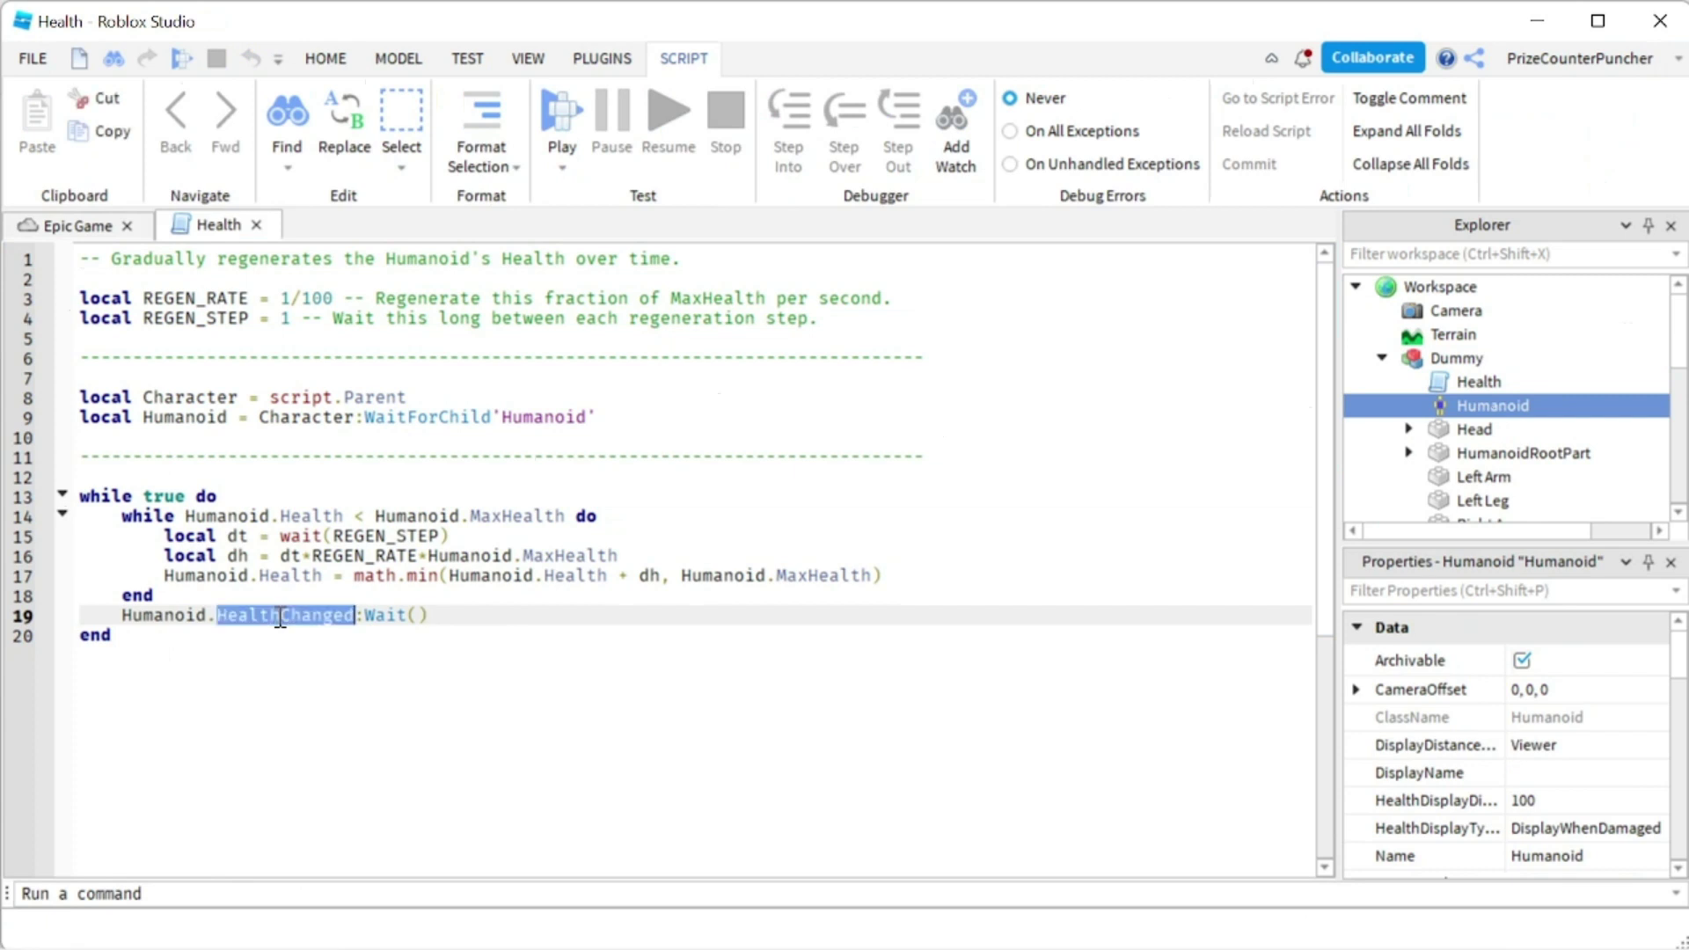
left_click(459, 616)
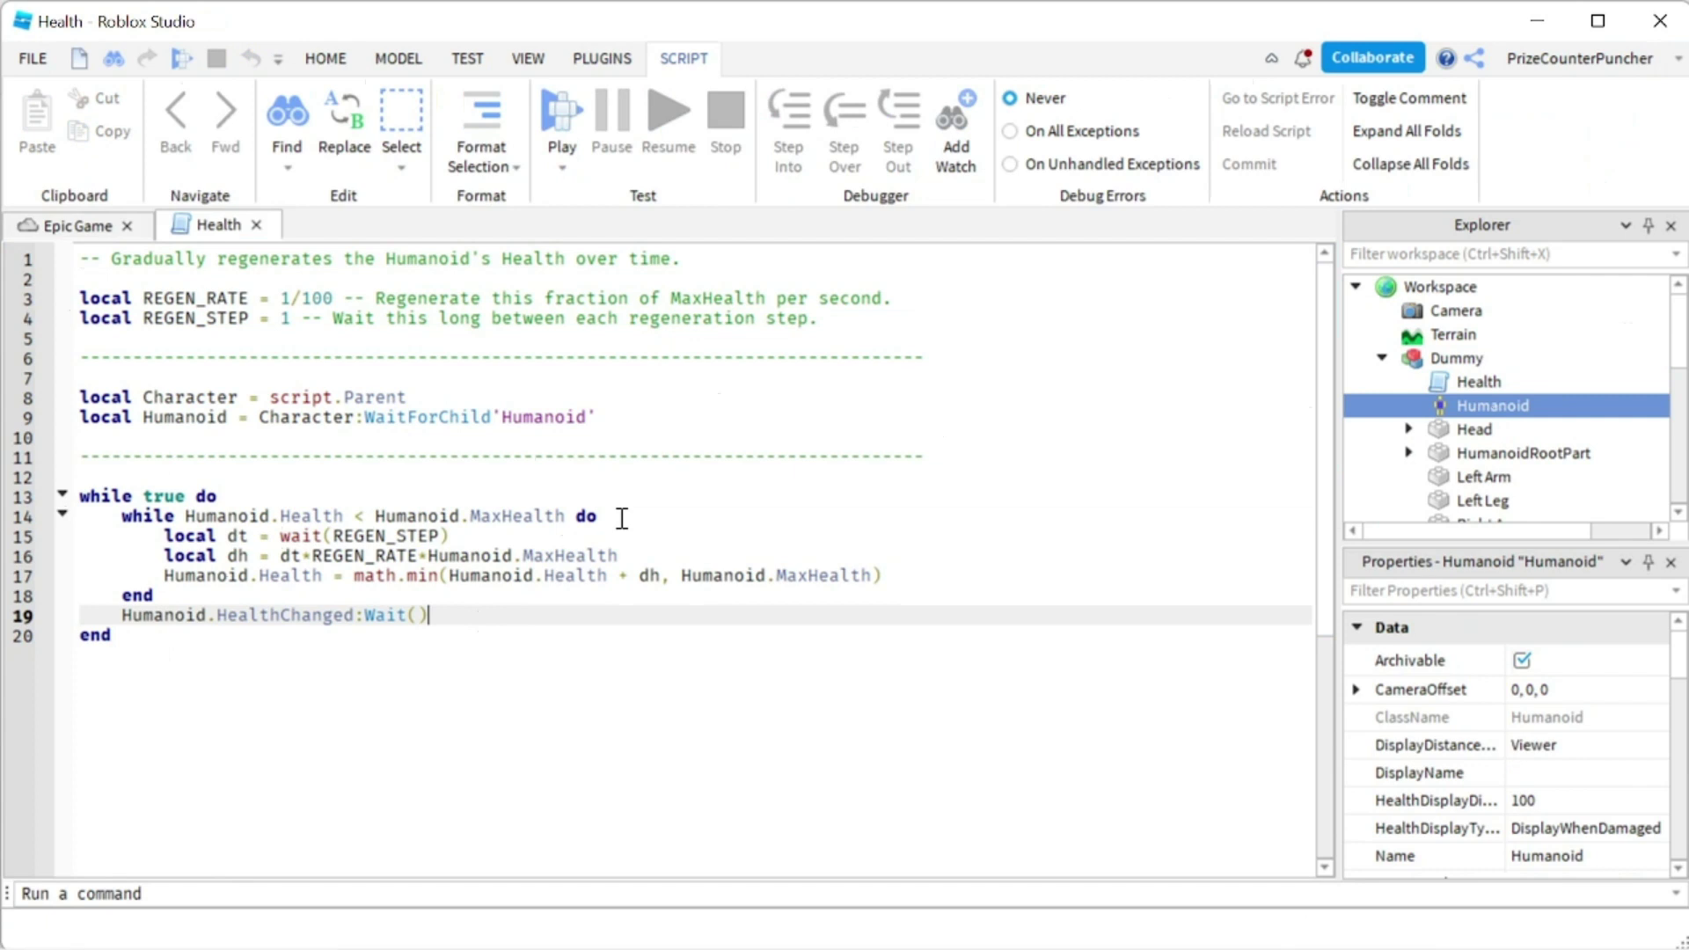
left_click_drag(622, 519, 184, 519)
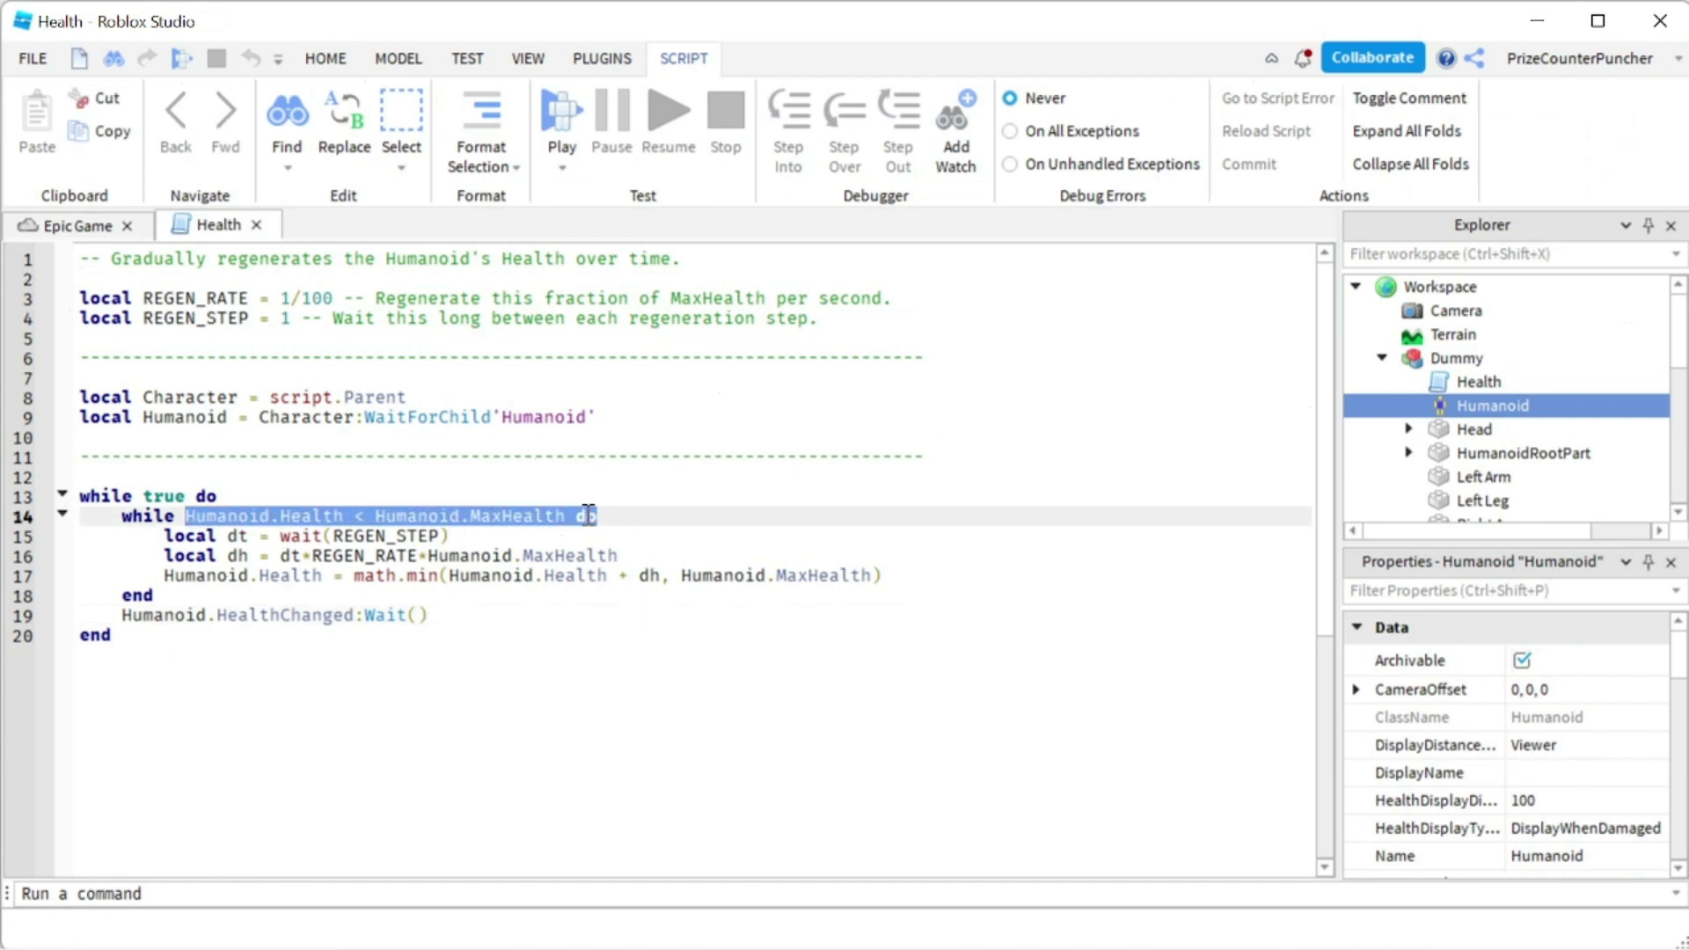
left_click(559, 516)
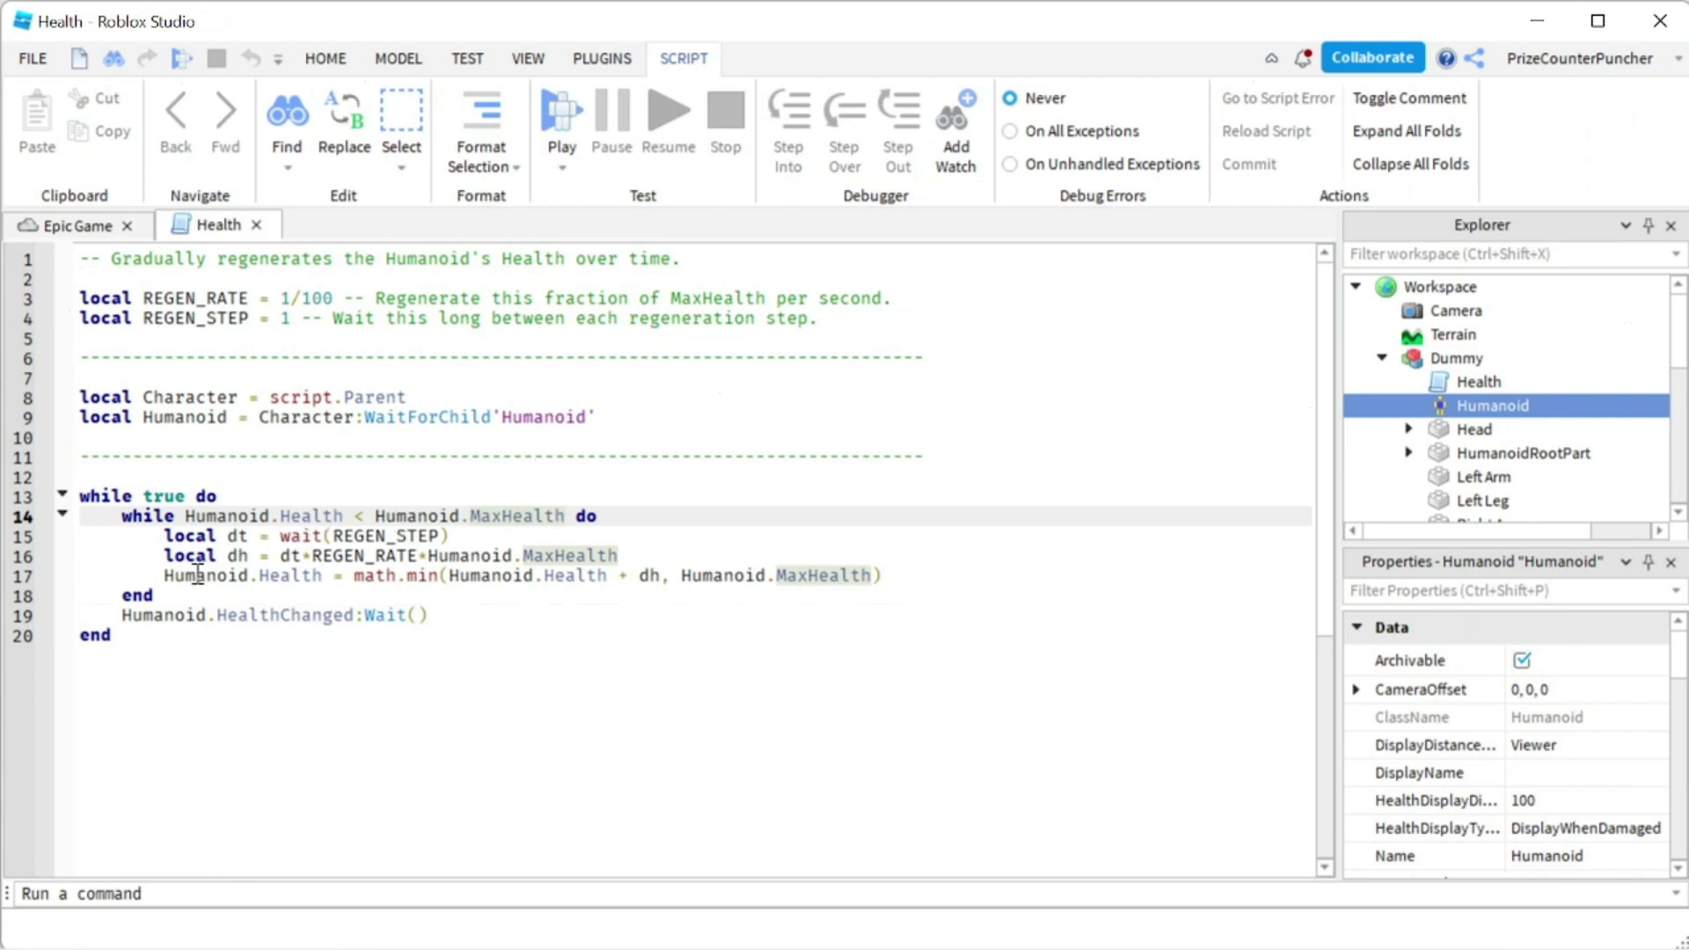
left_click_drag(156, 598, 40, 516)
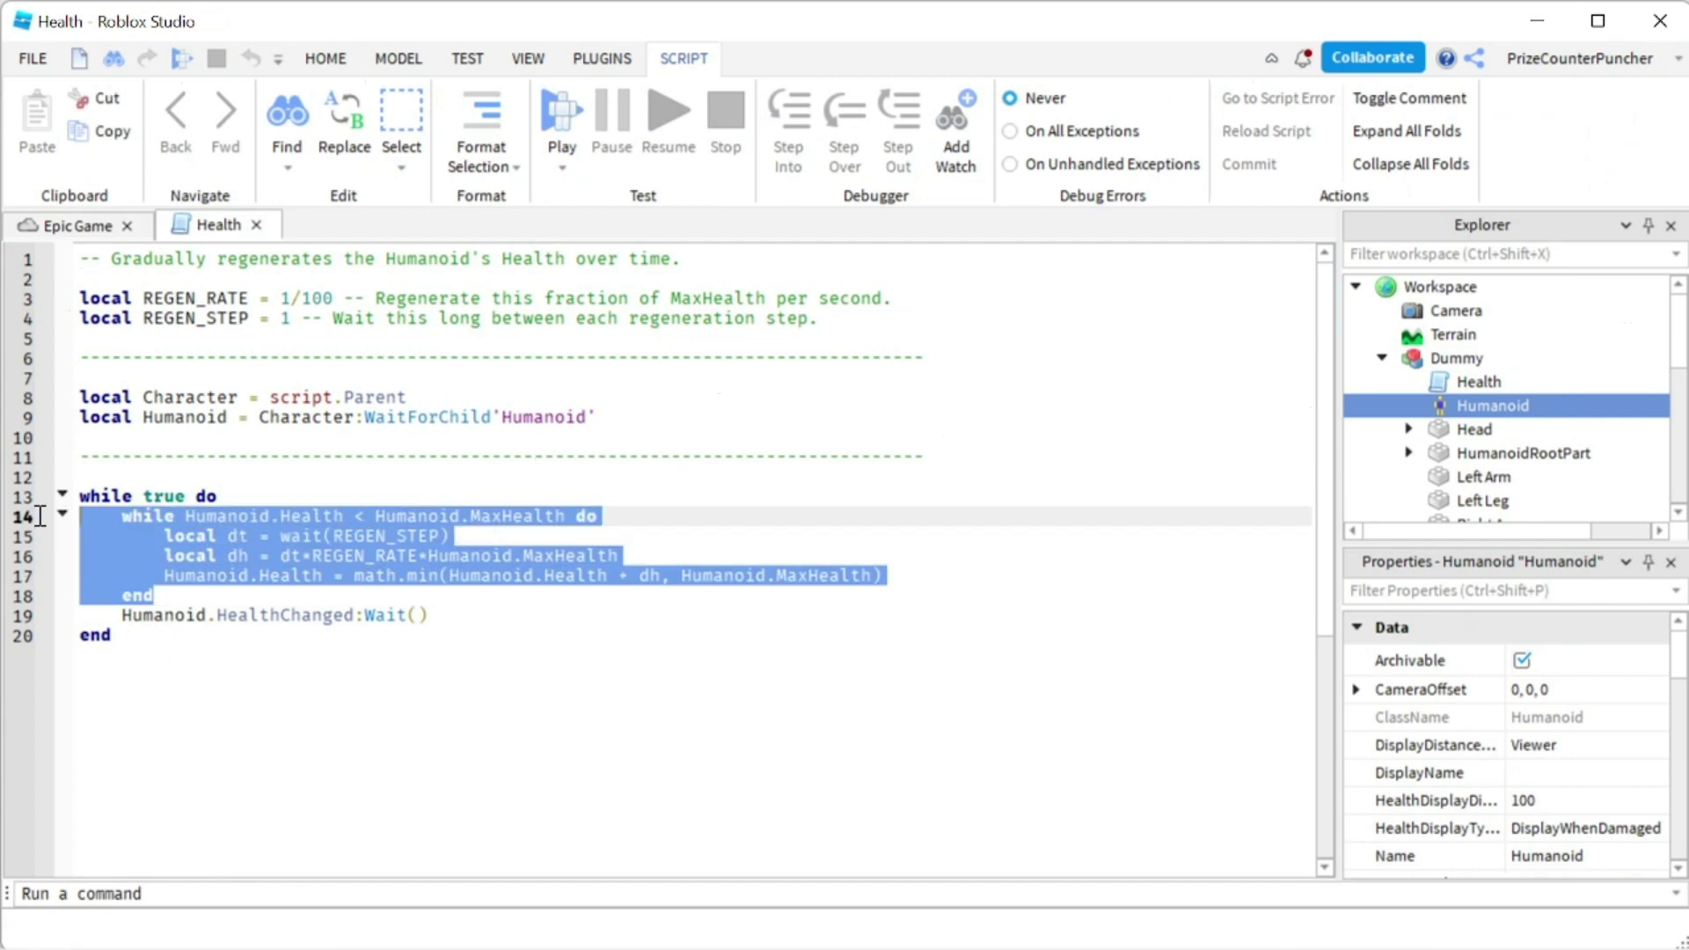
left_click(167, 519)
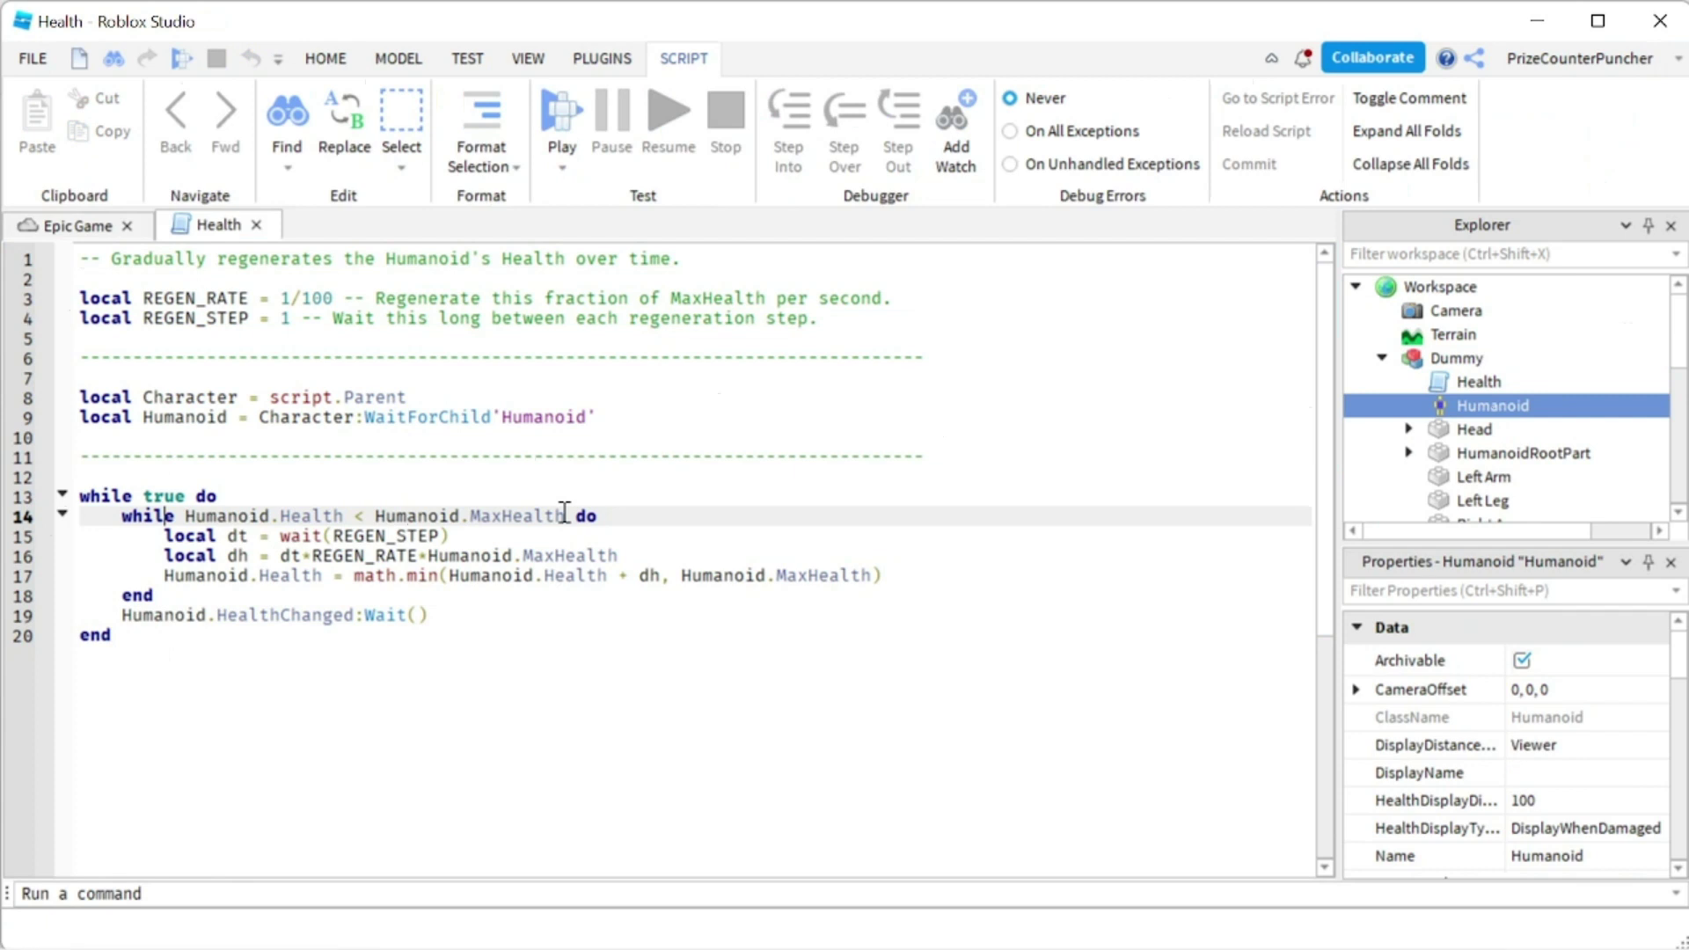
Step: Walk through line 17: Humanoid.Health = math.min(Humanoid.Health + dh, Humanoid.MaxHealth)
left_click_drag(566, 516, 184, 515)
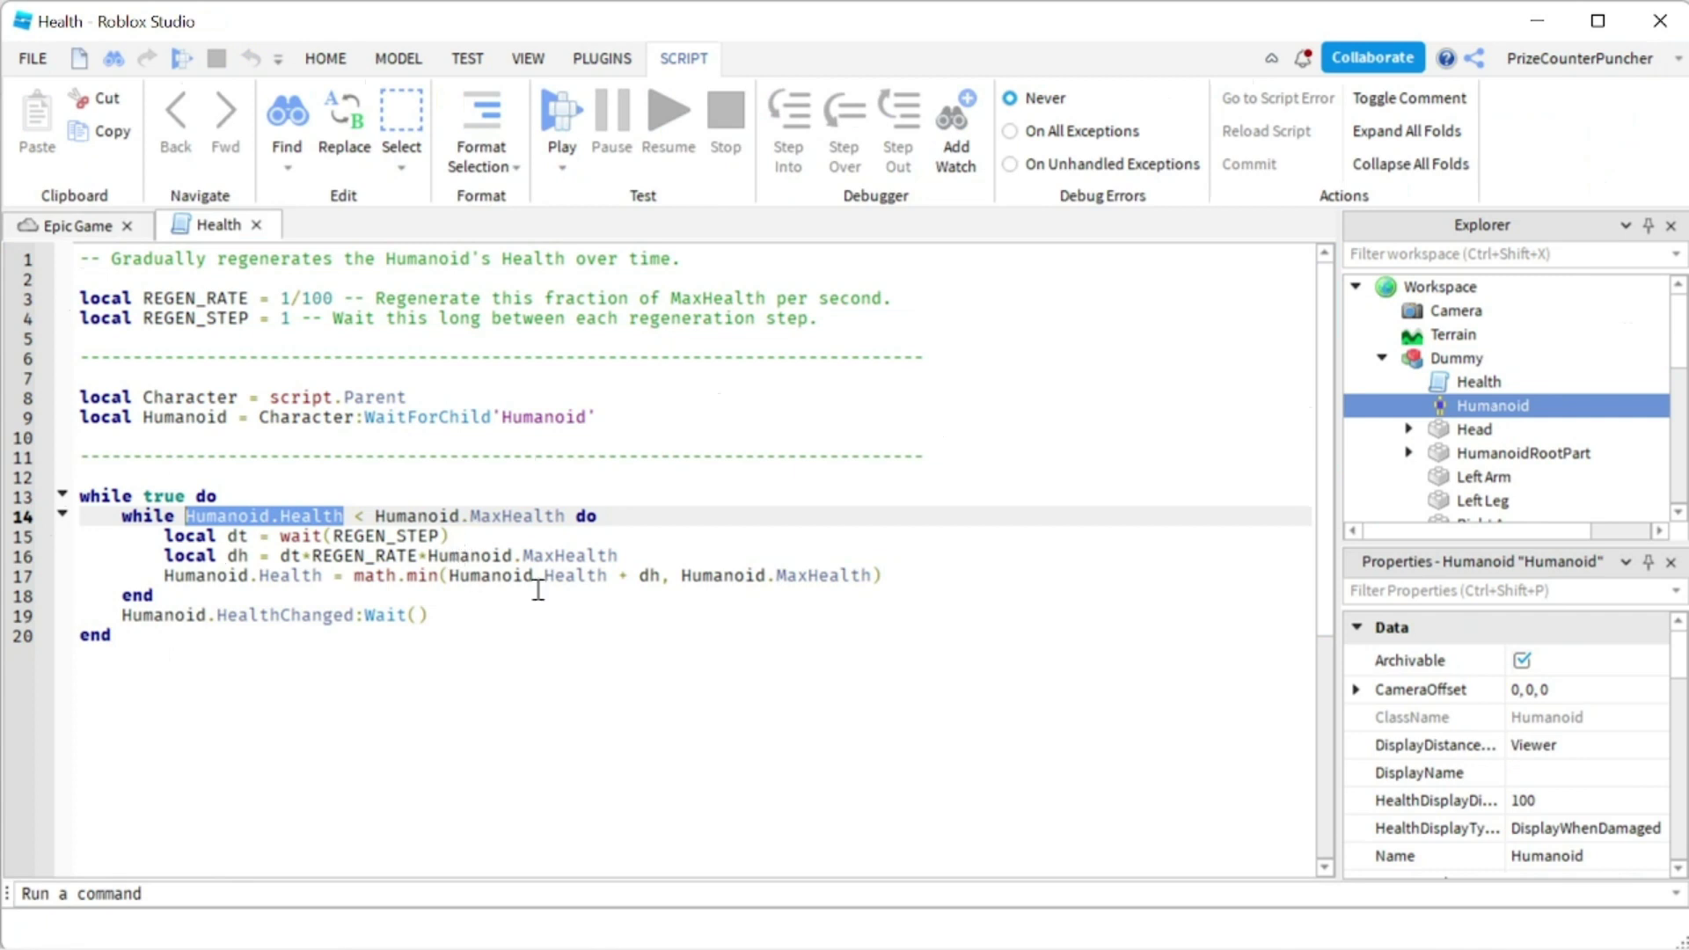
left_click_drag(659, 577, 450, 577)
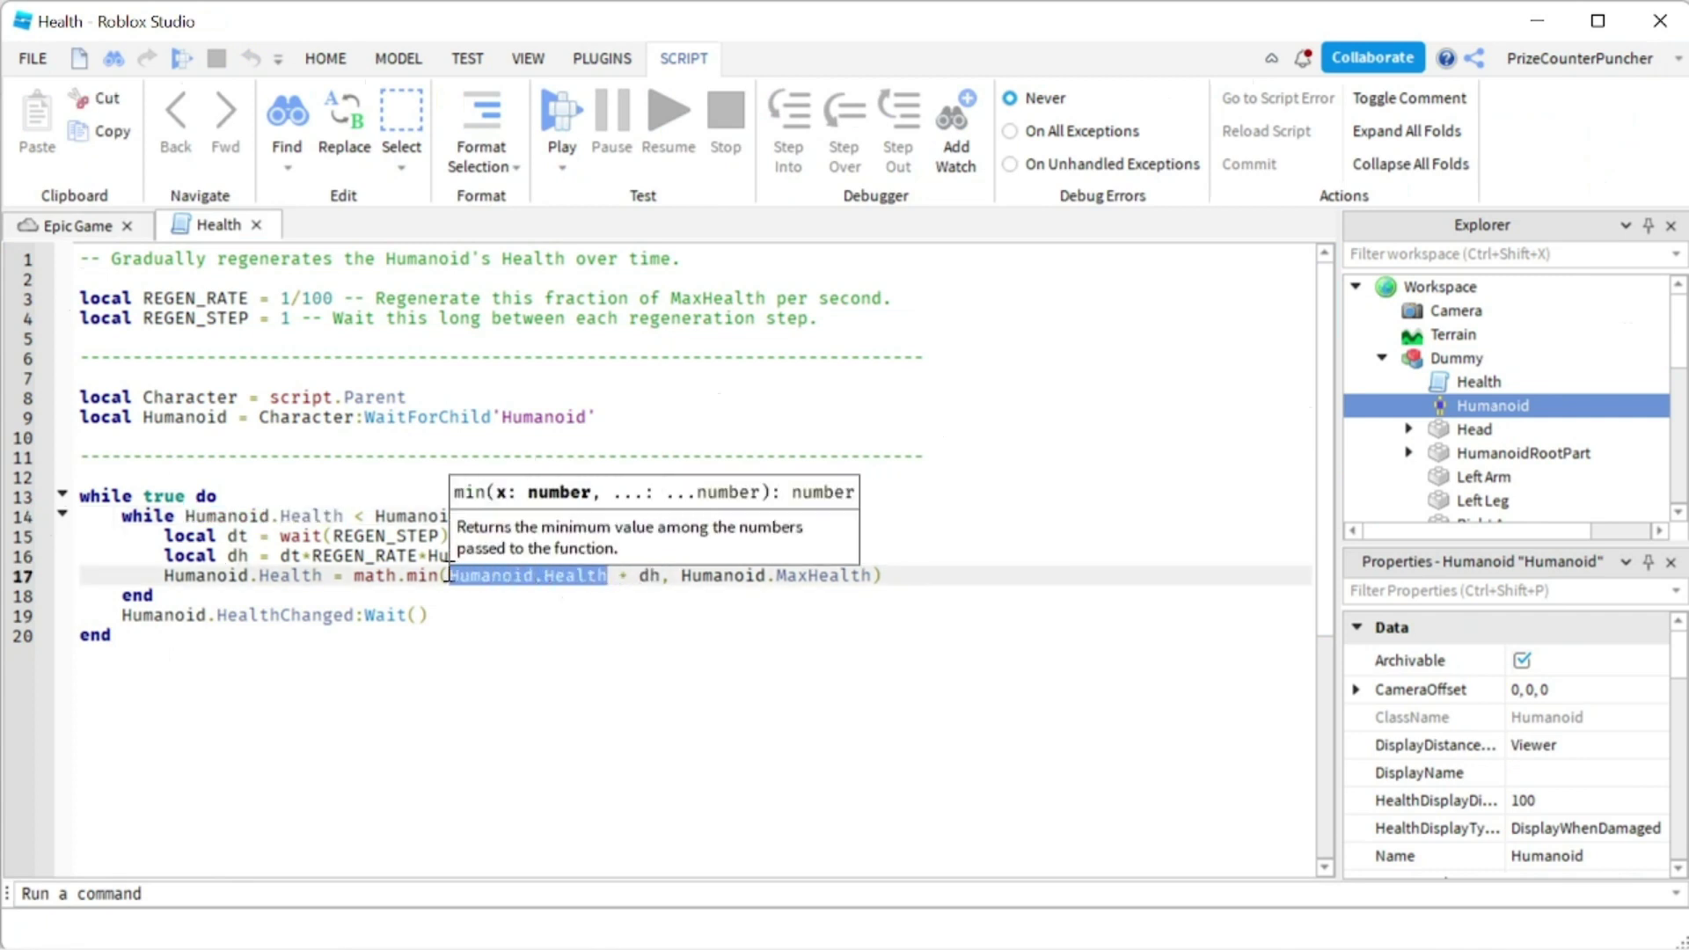
left_click(538, 616)
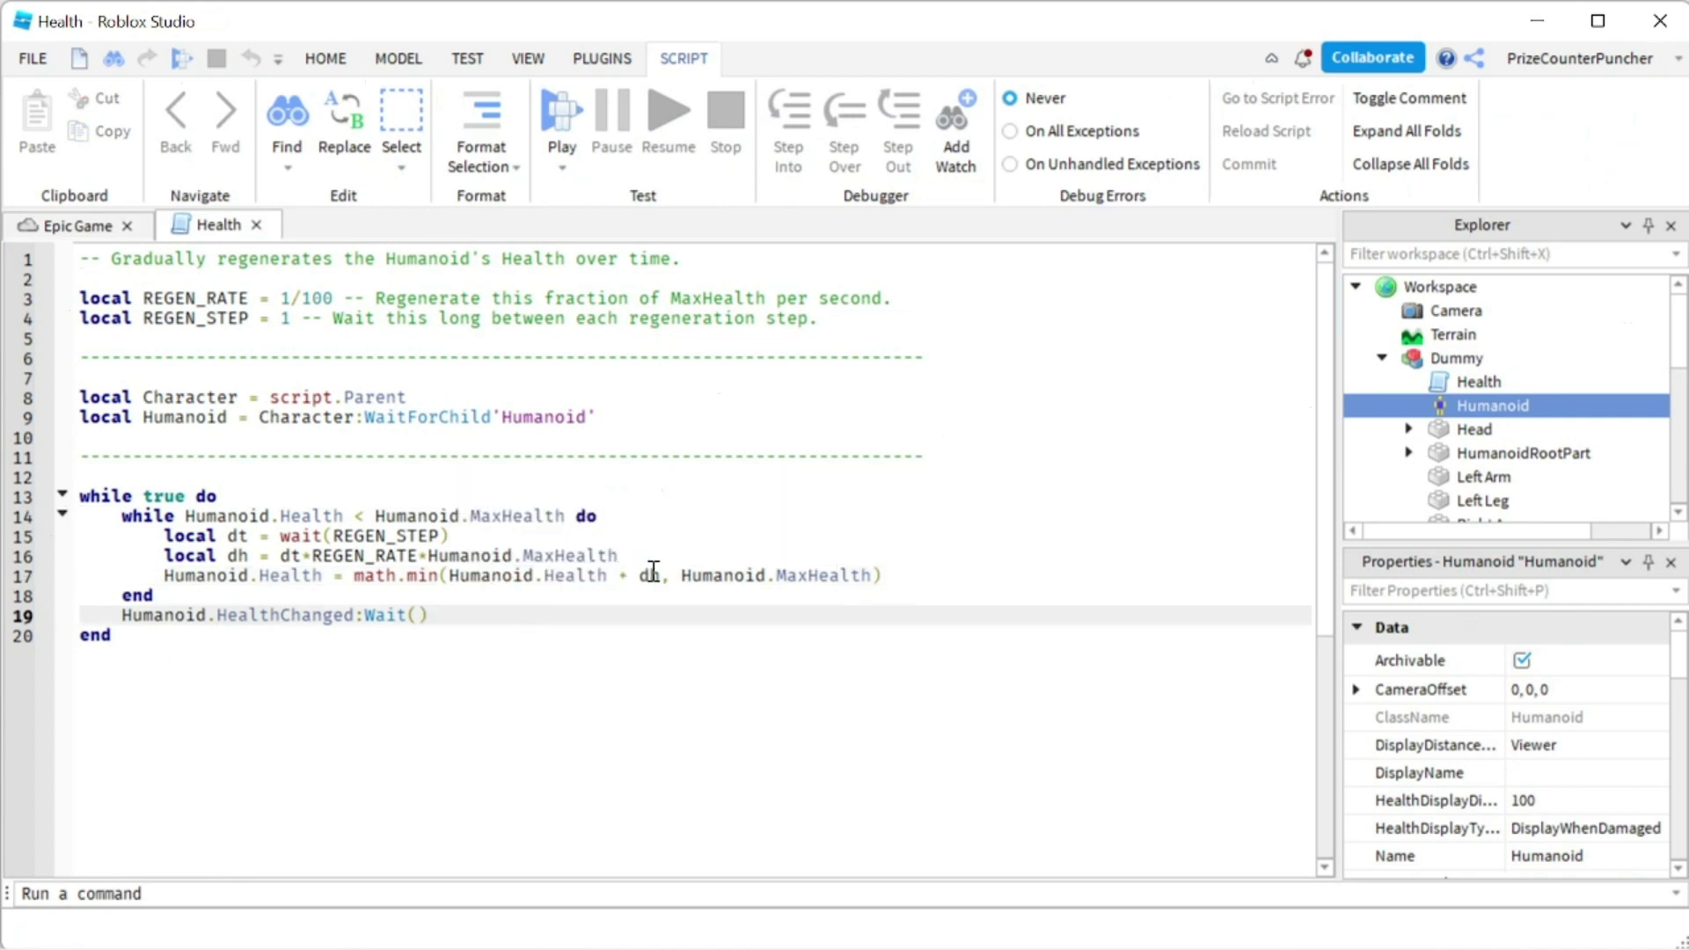
left_click_drag(609, 577, 450, 577)
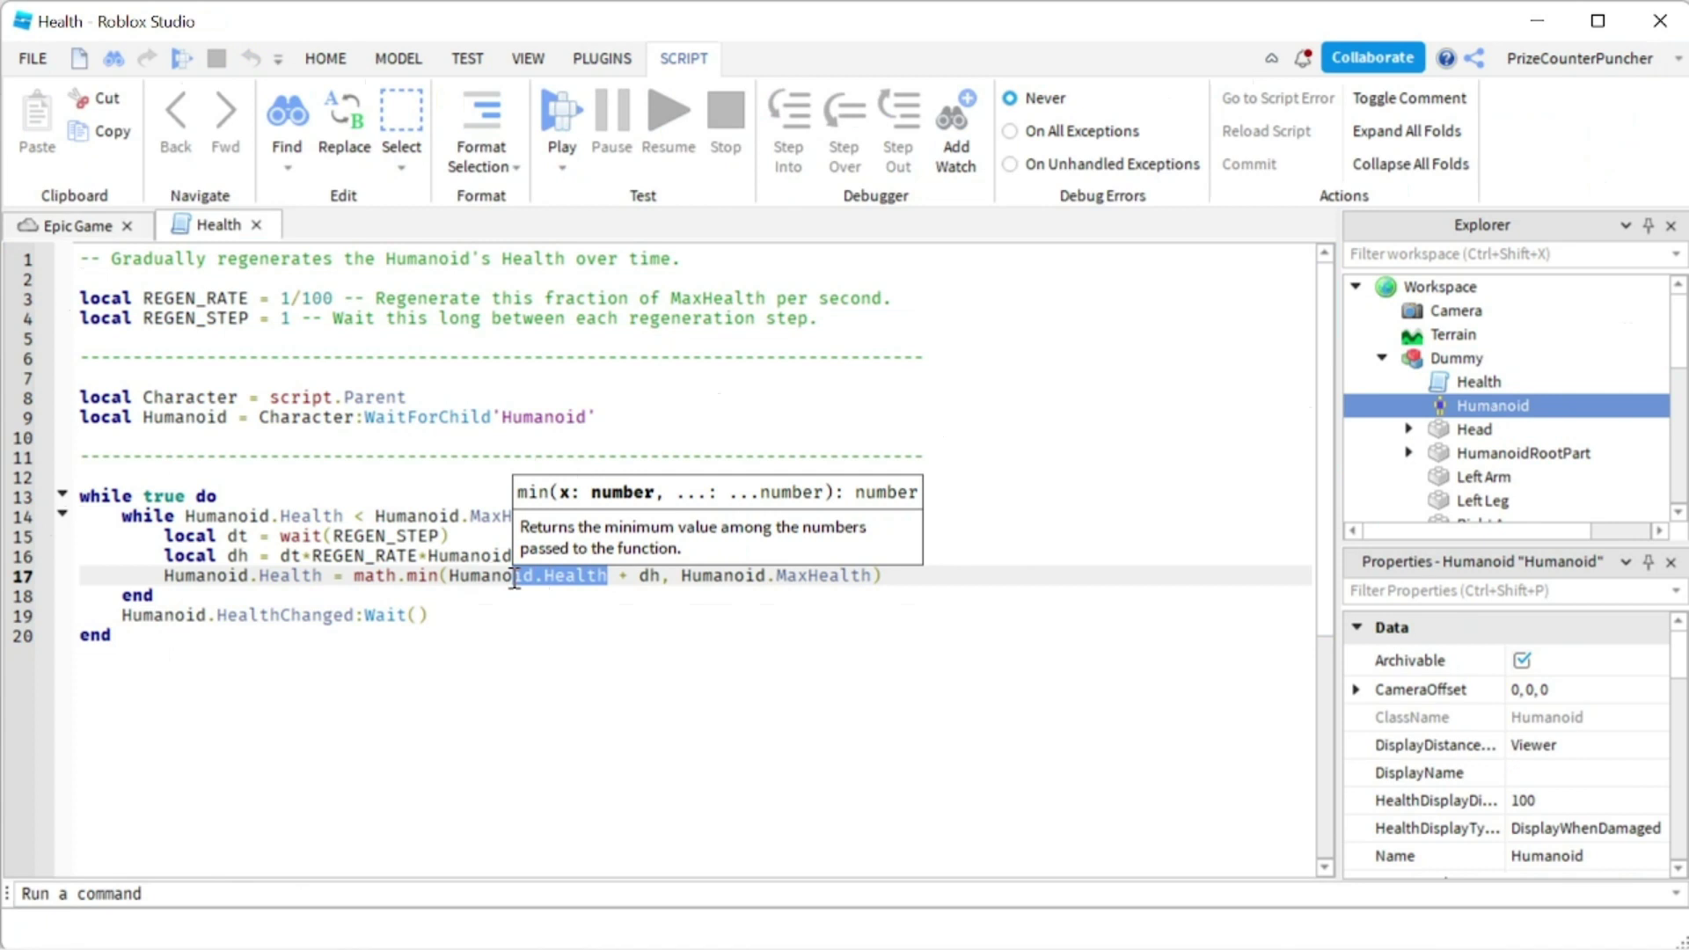
left_click_drag(660, 577, 619, 577)
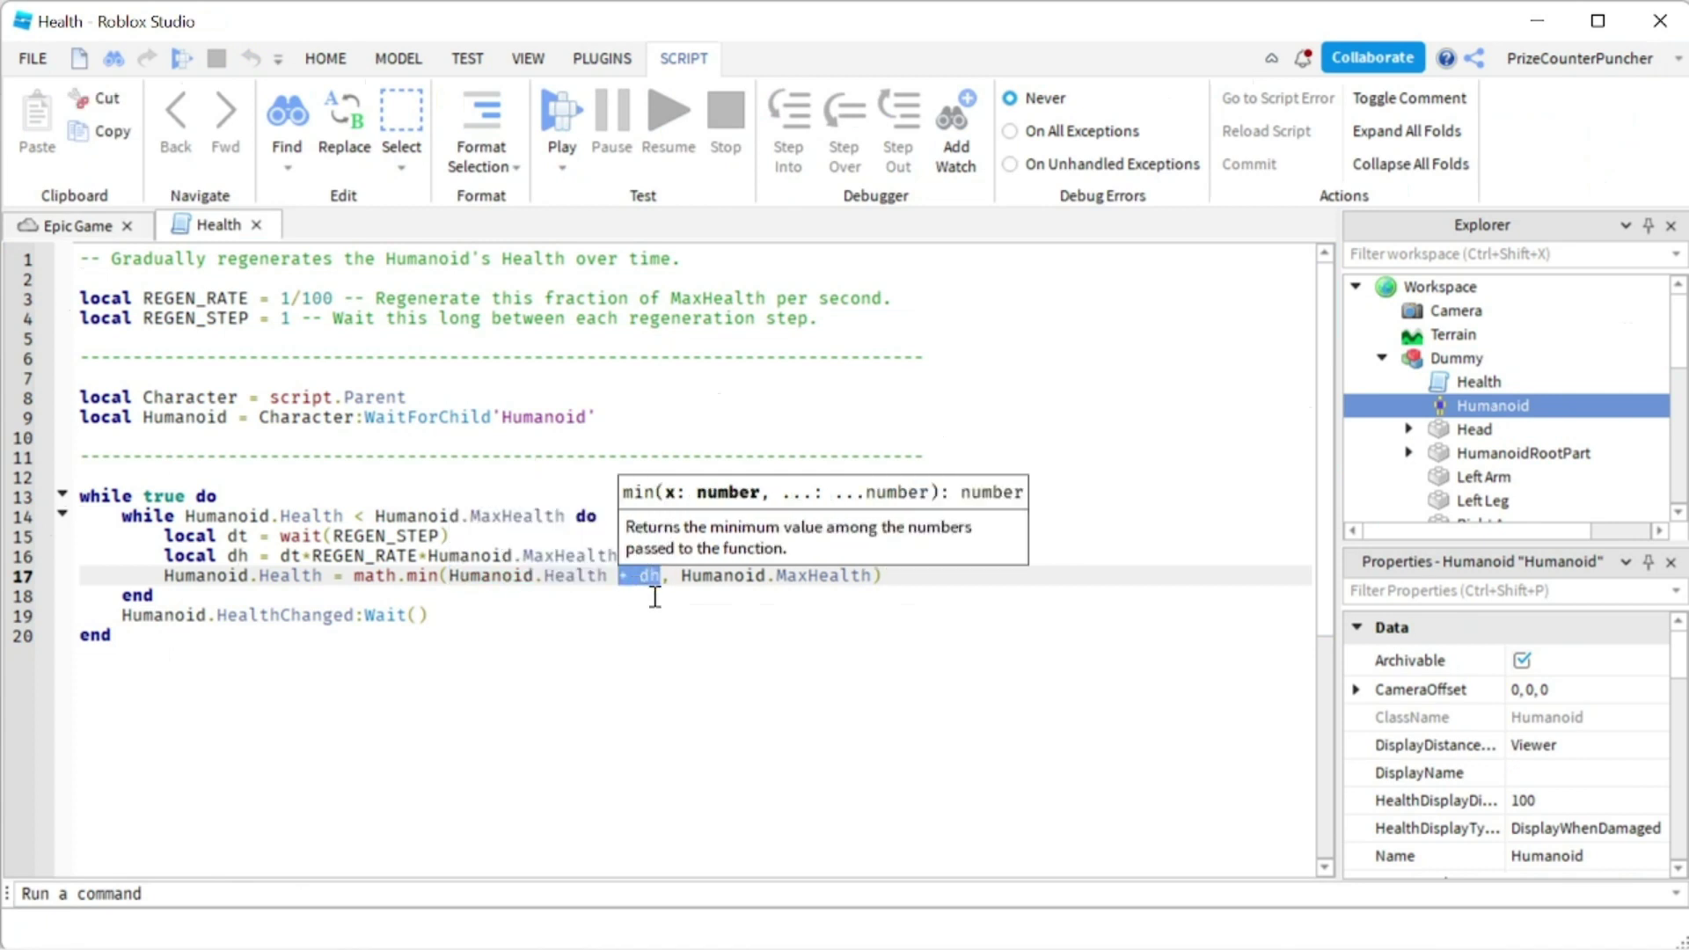
left_click(649, 599)
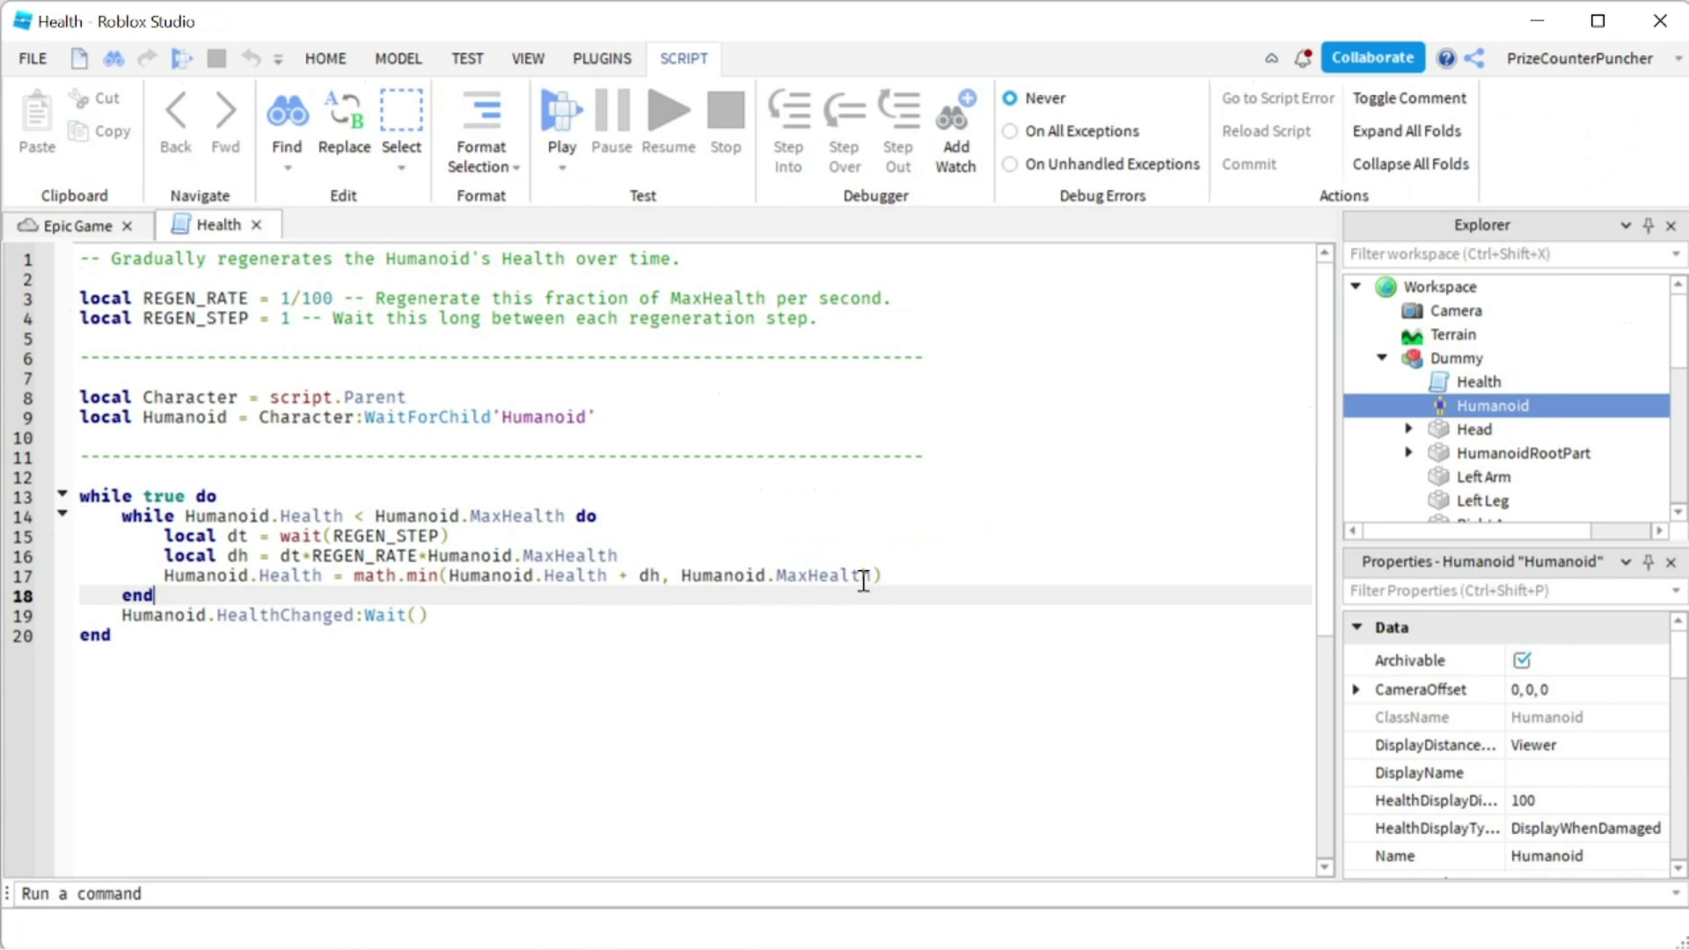
left_click_drag(878, 576, 679, 576)
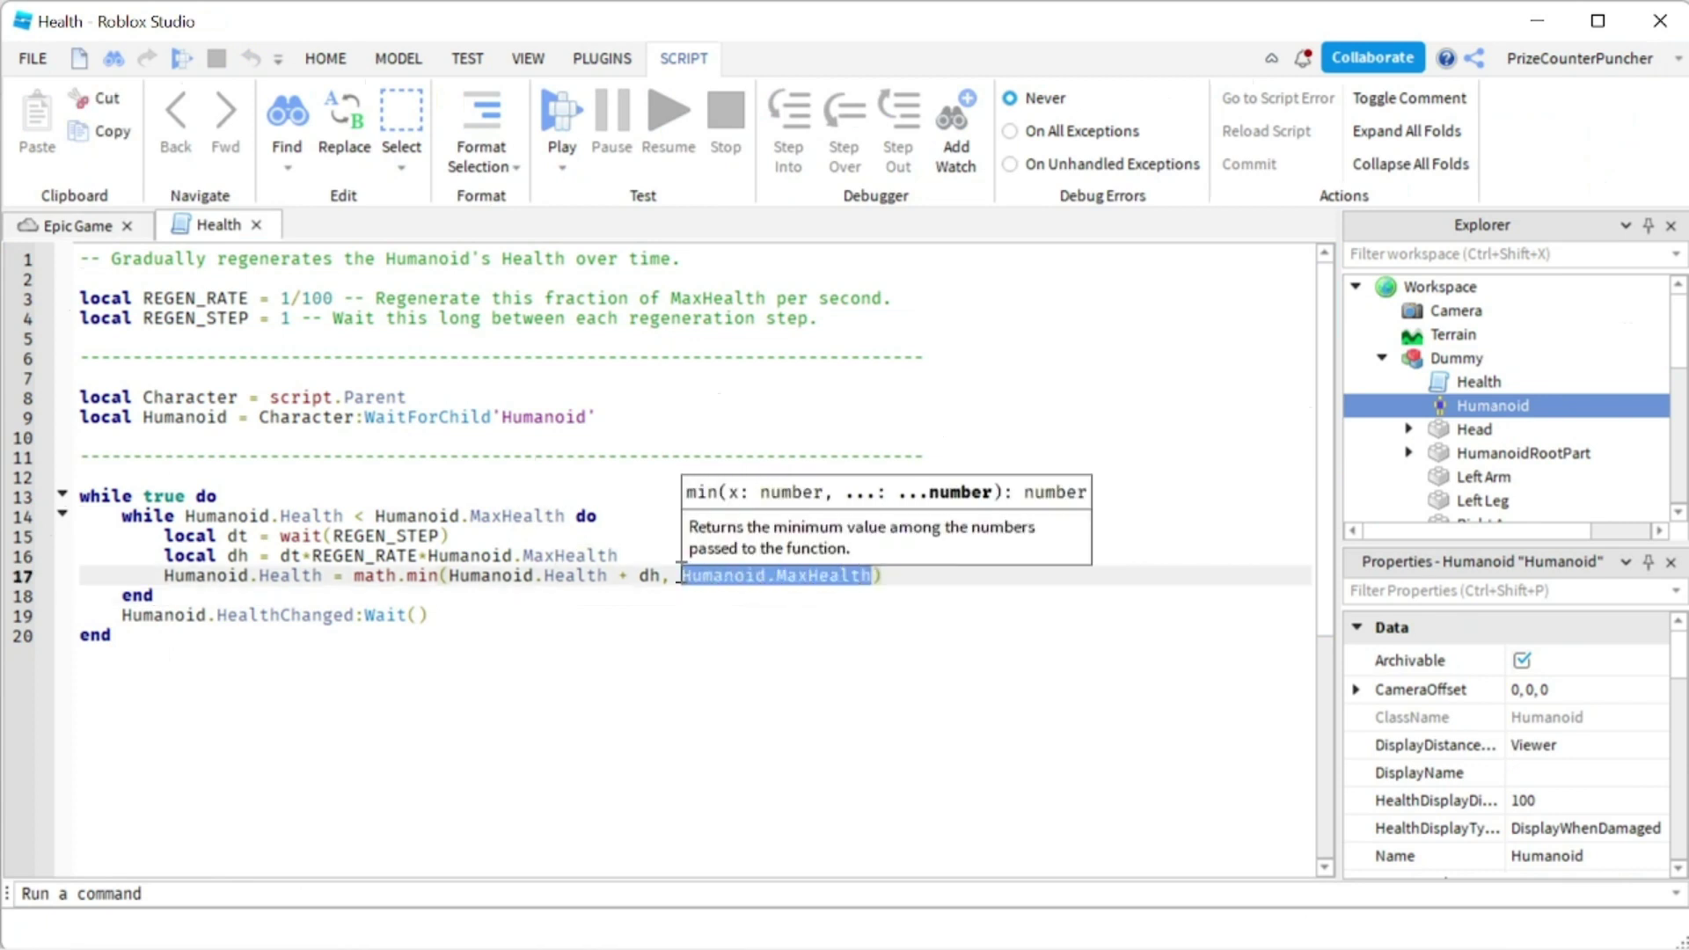
left_click(694, 596)
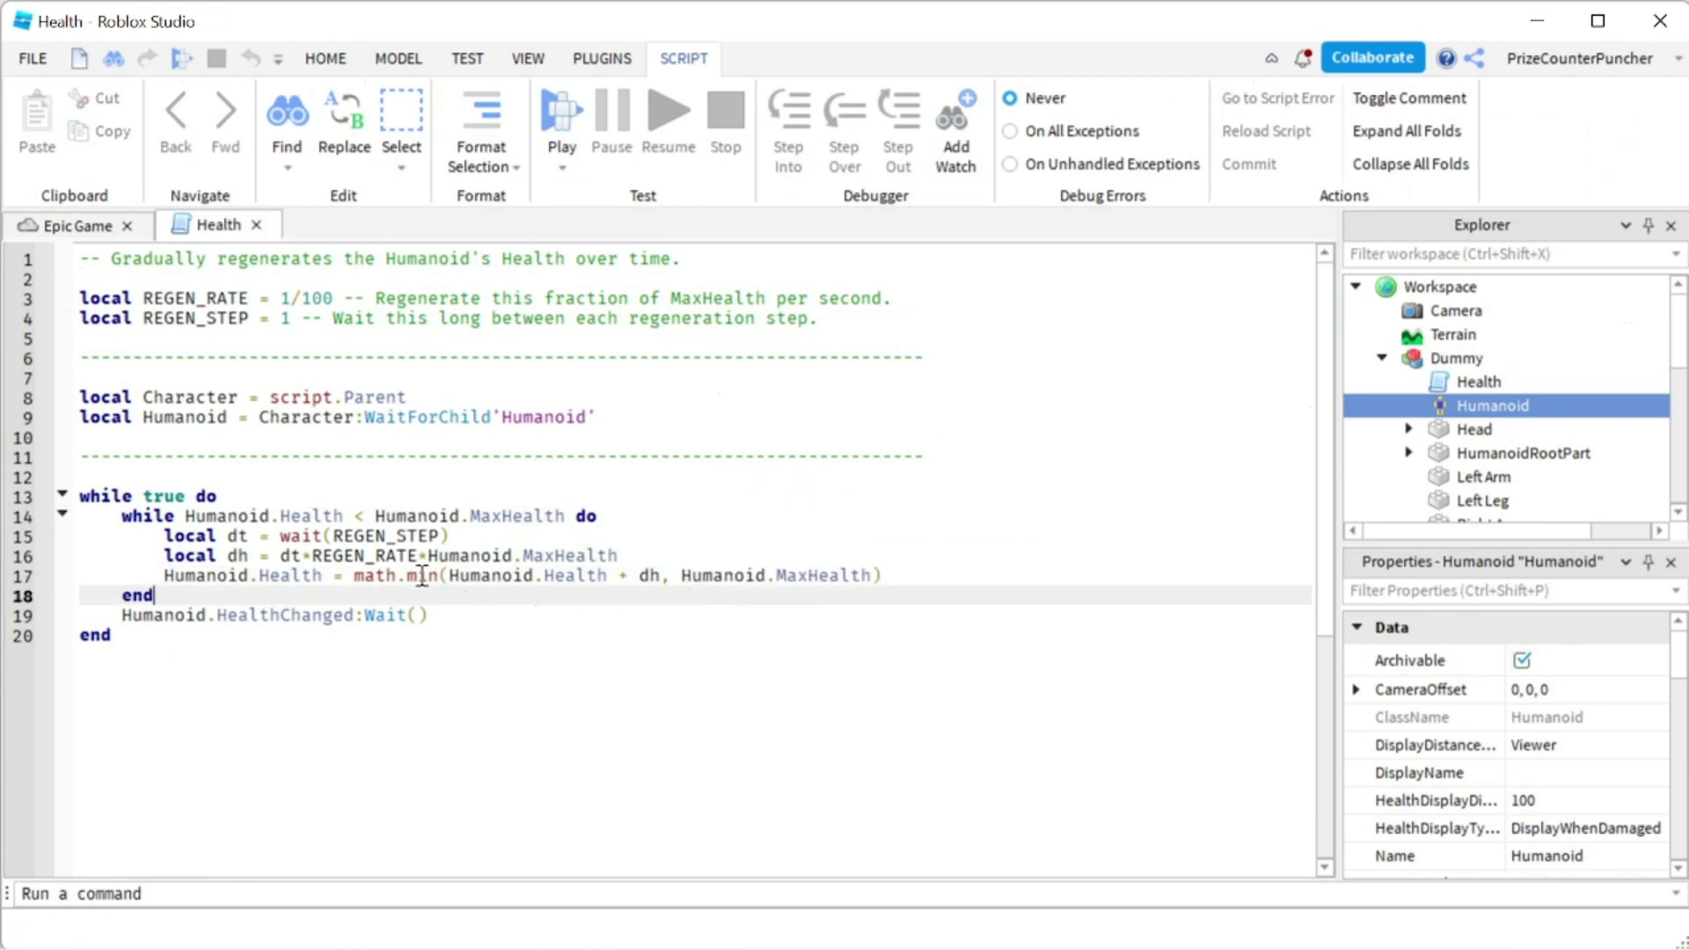
left_click(664, 577)
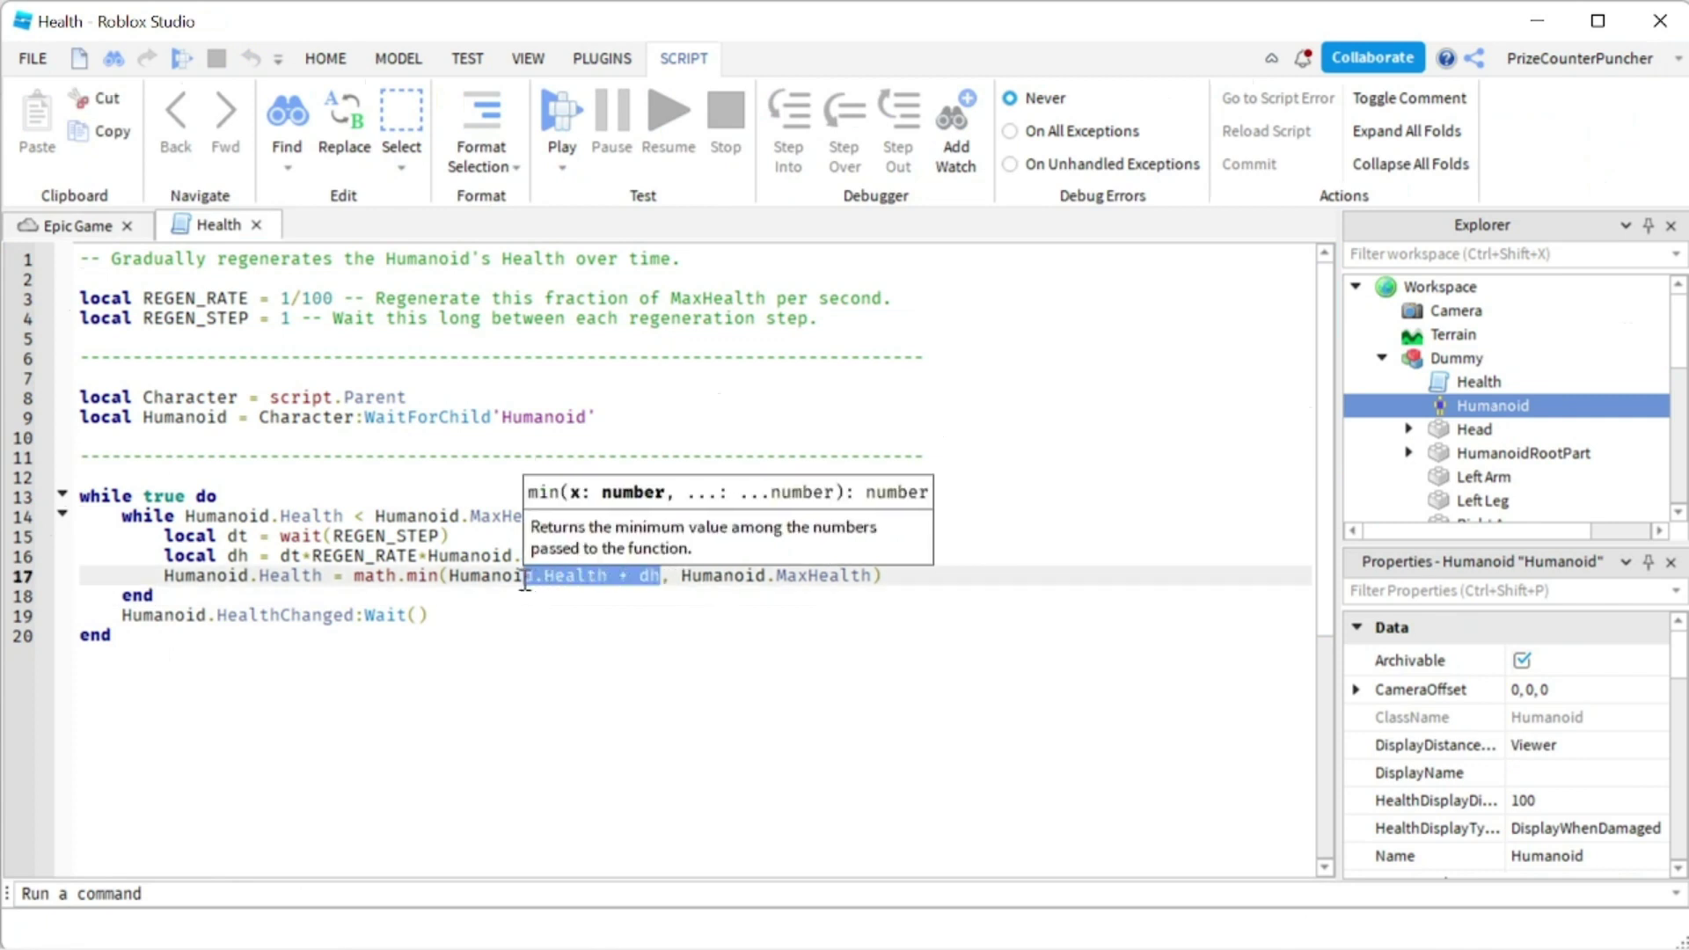
left_click_drag(664, 577, 451, 577)
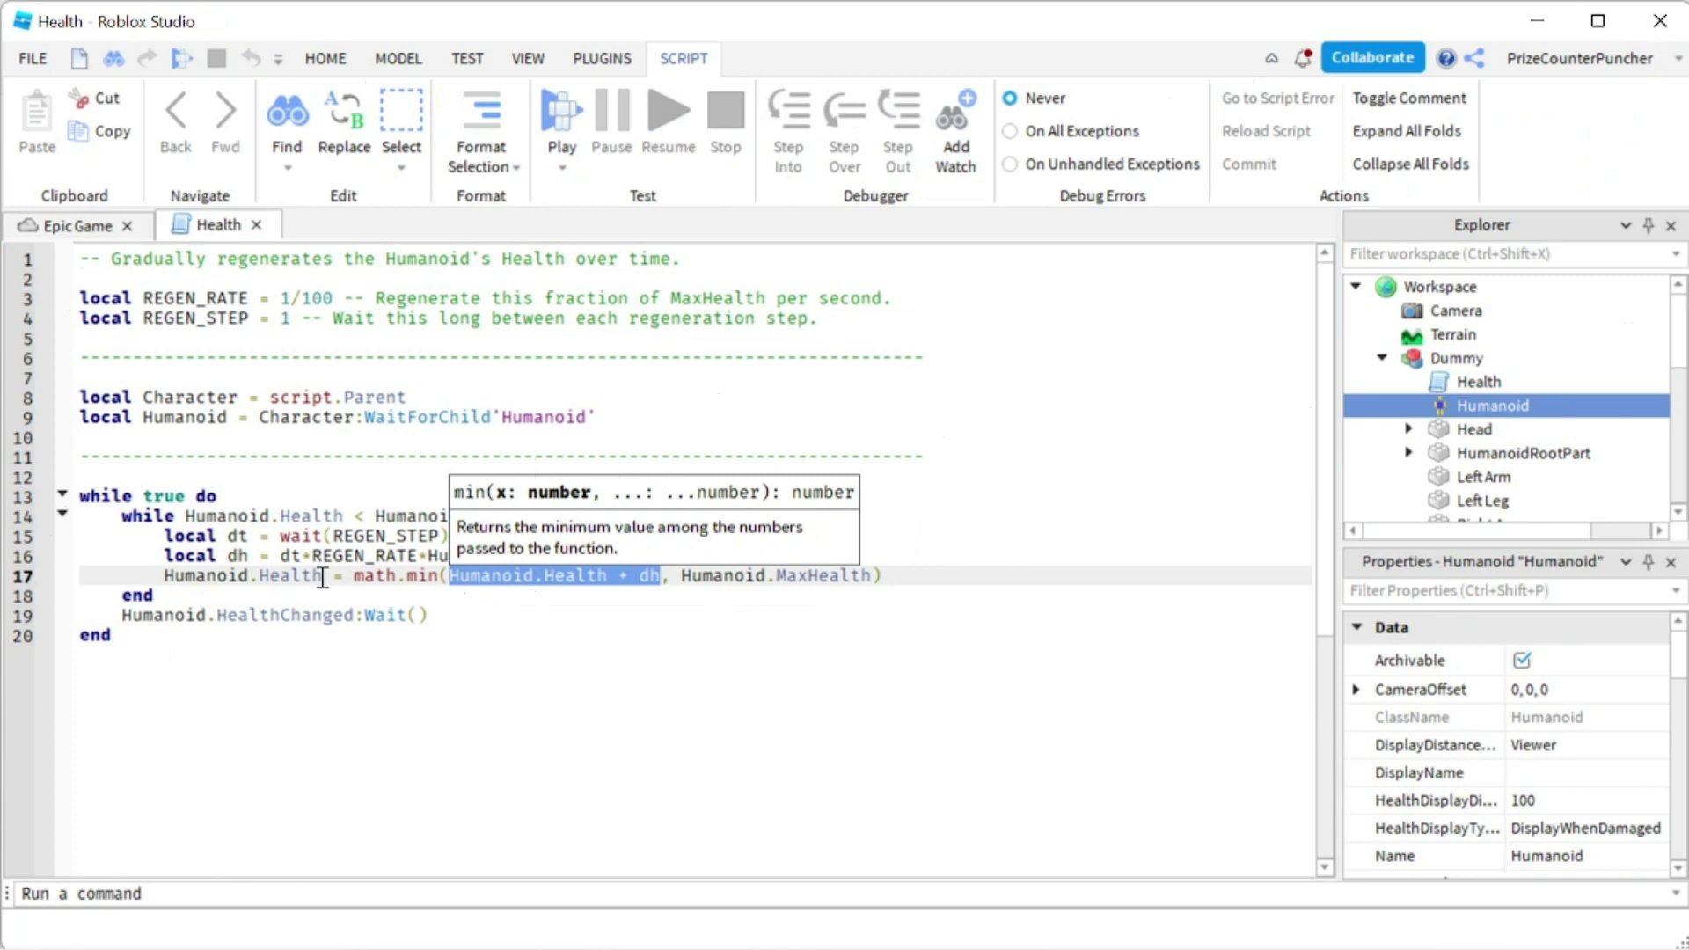
left_click_drag(322, 577, 164, 577)
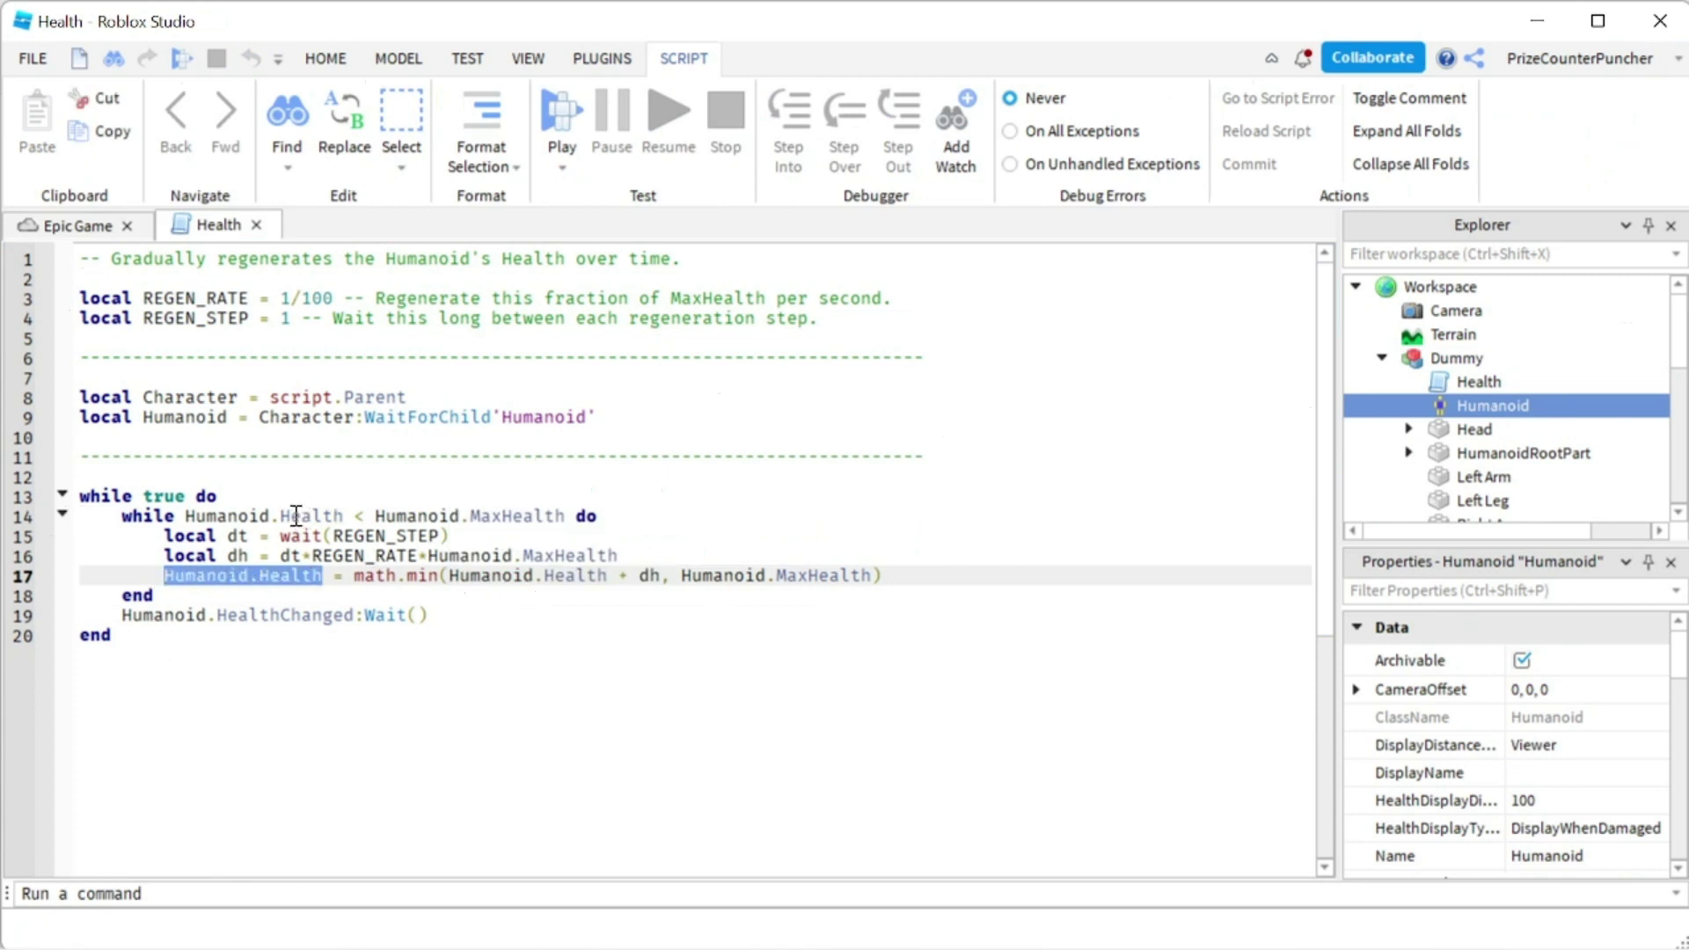
left_click(665, 574)
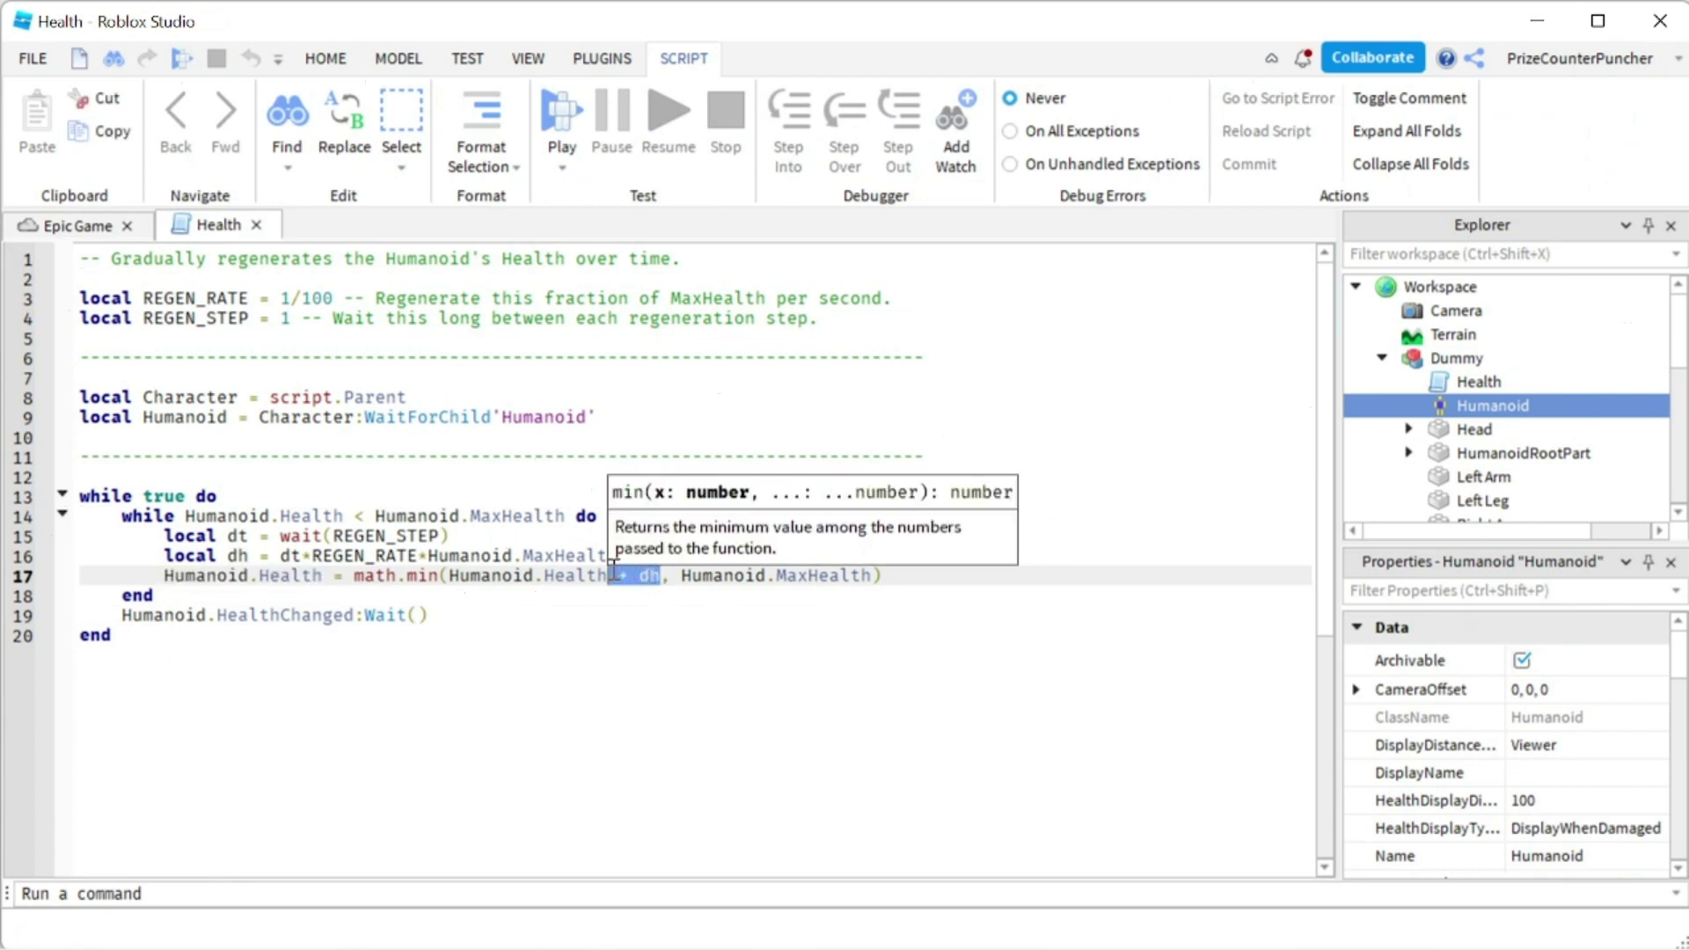
left_click(607, 595)
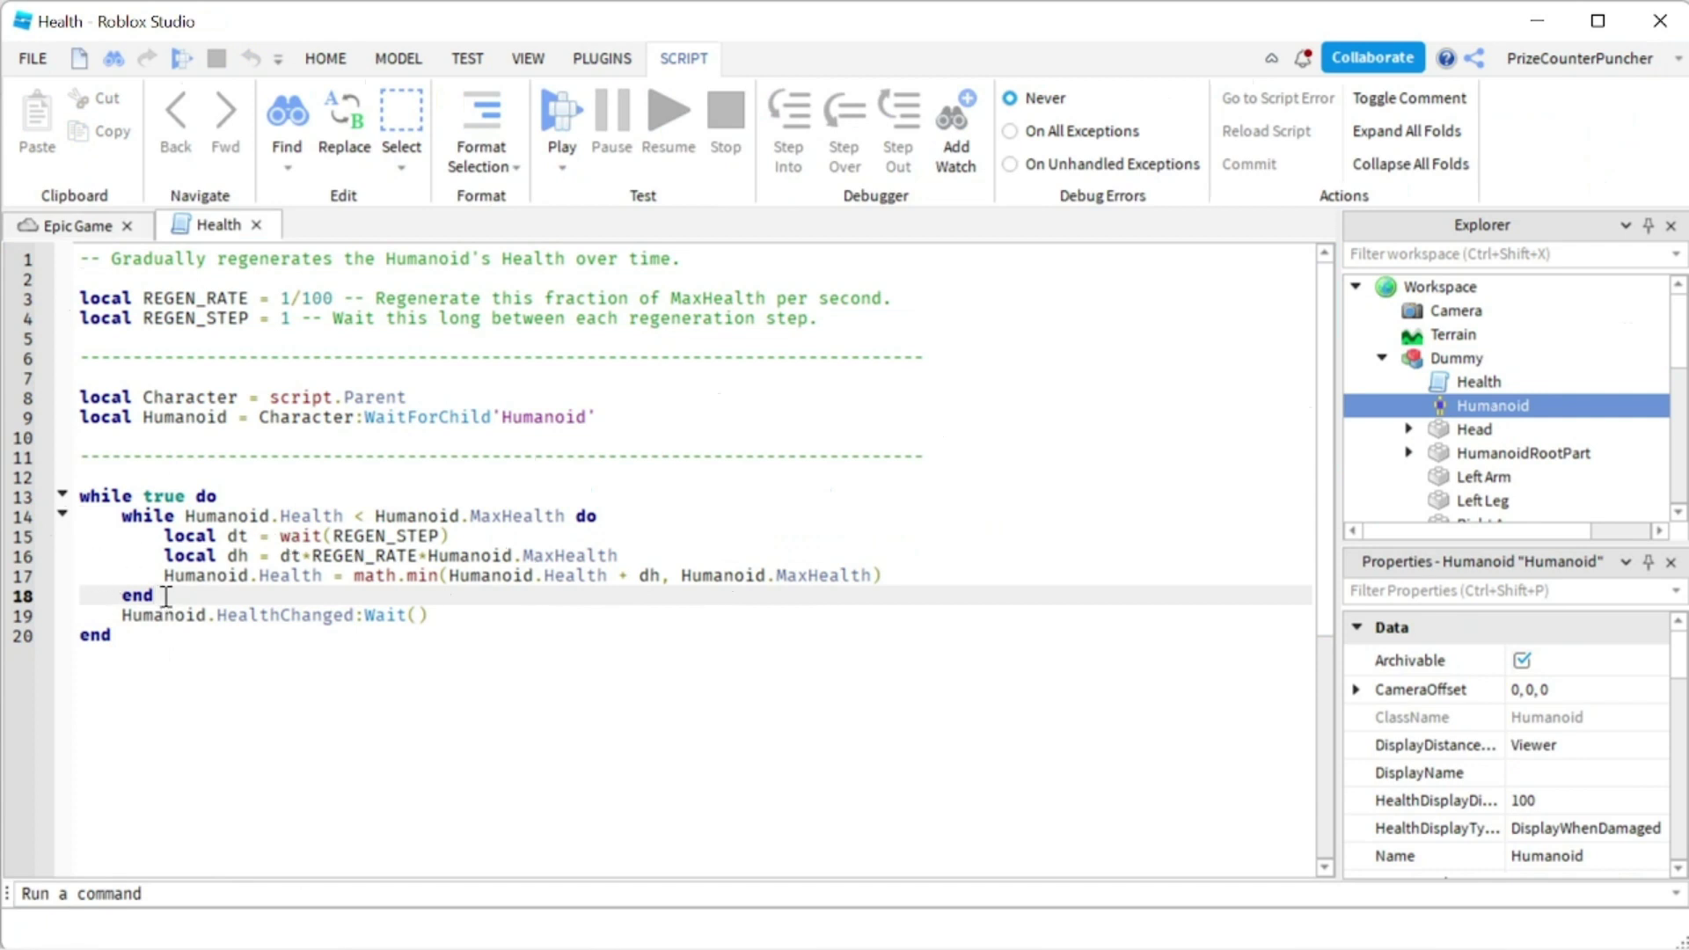
Step: Revisit the inner while loop, its Health < MaxHealth condition and the HealthChanged wait
left_click_drag(155, 595, 78, 519)
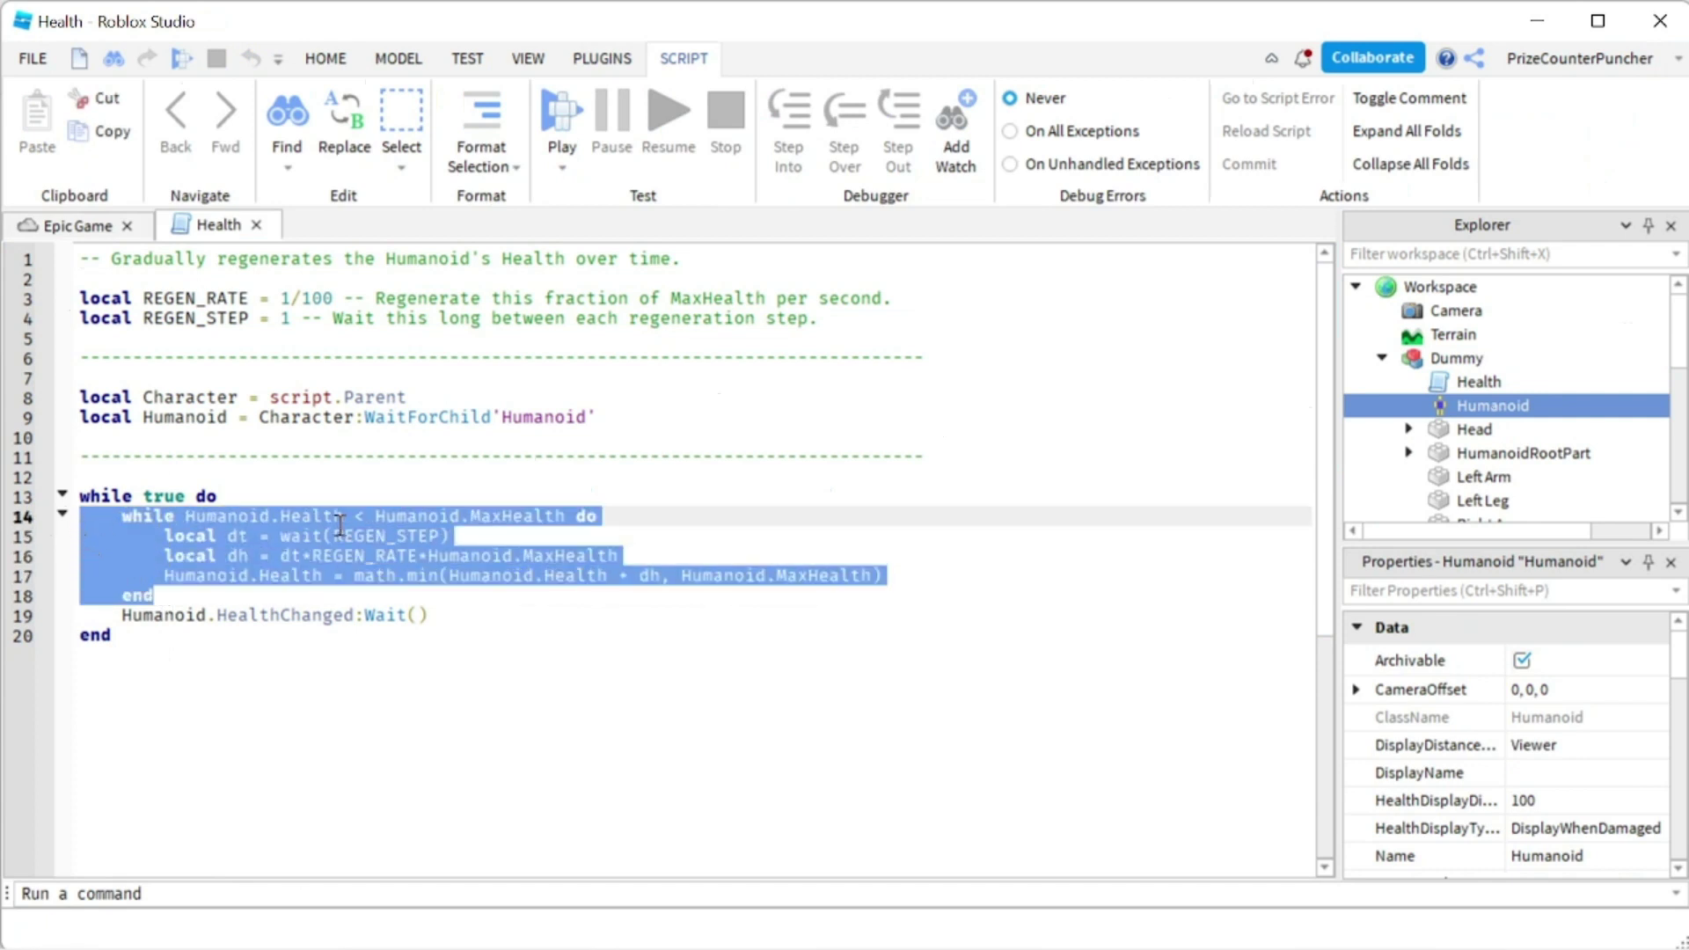
left_click(510, 578)
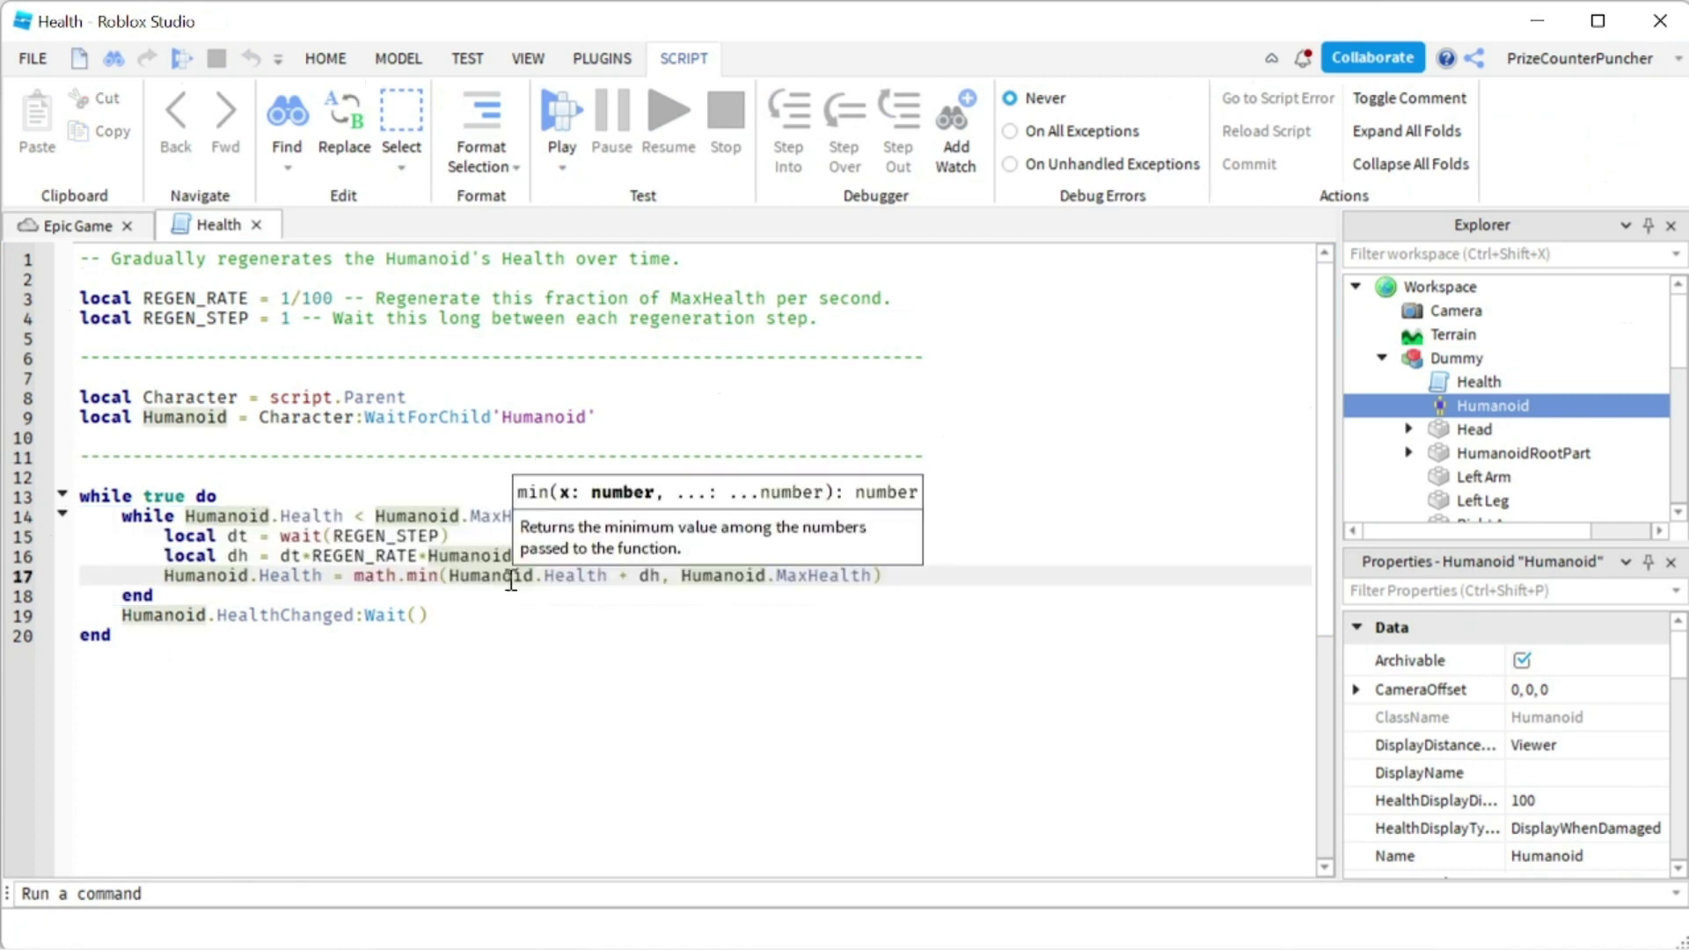
left_click(453, 536)
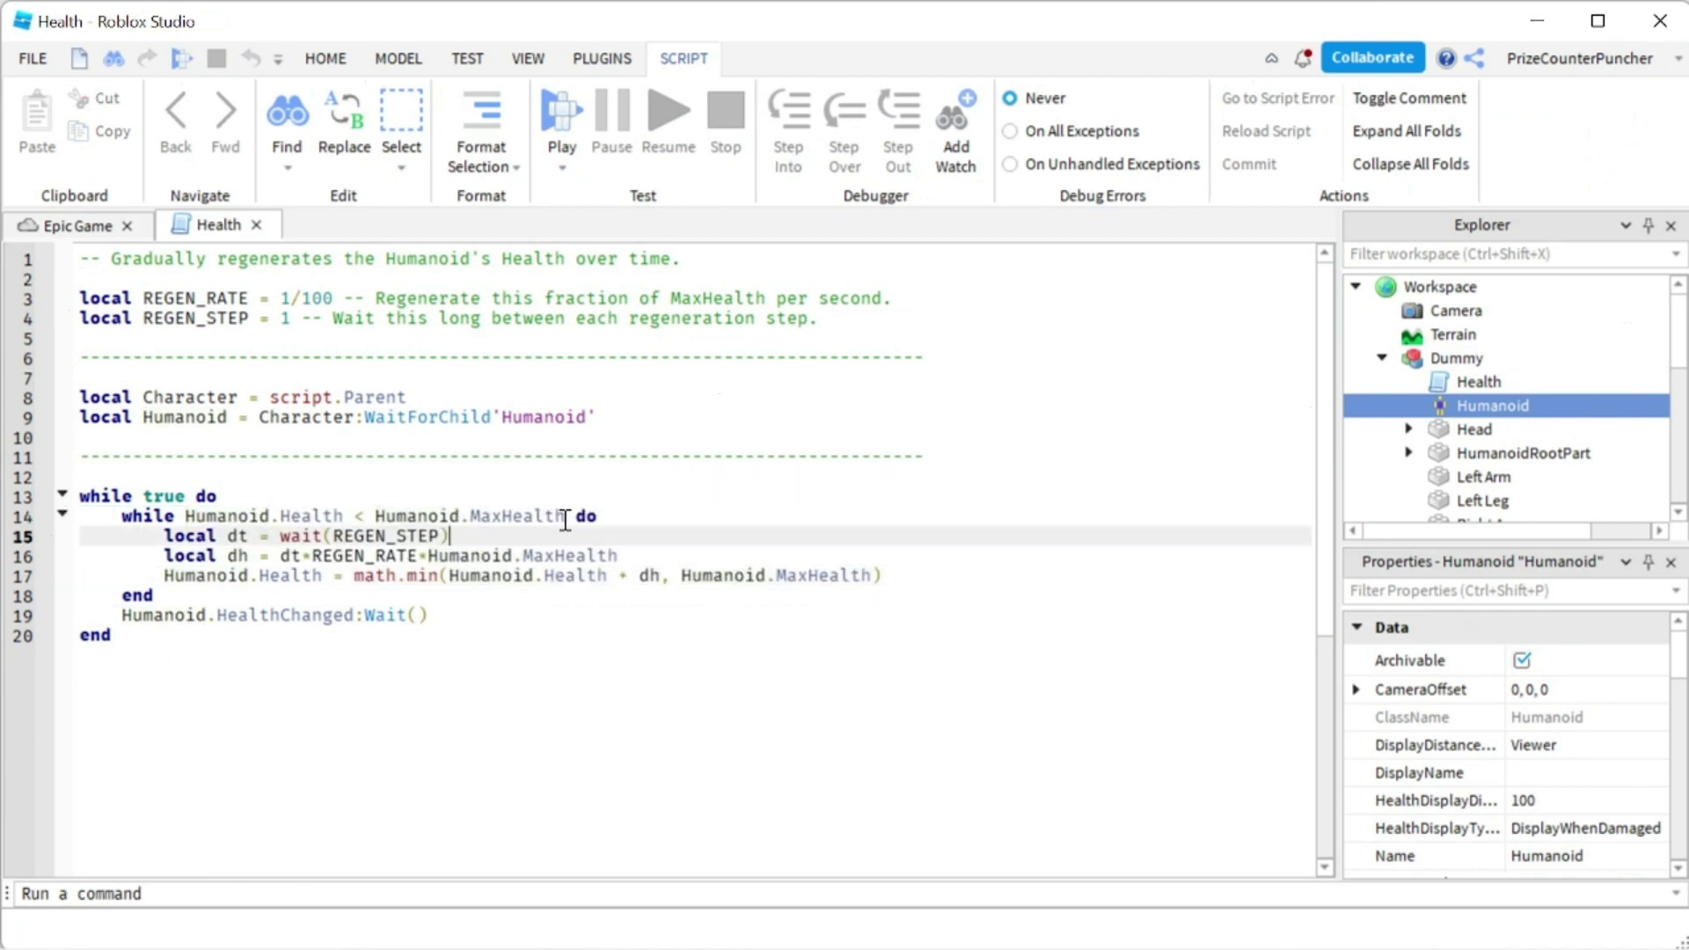
left_click_drag(565, 517, 184, 512)
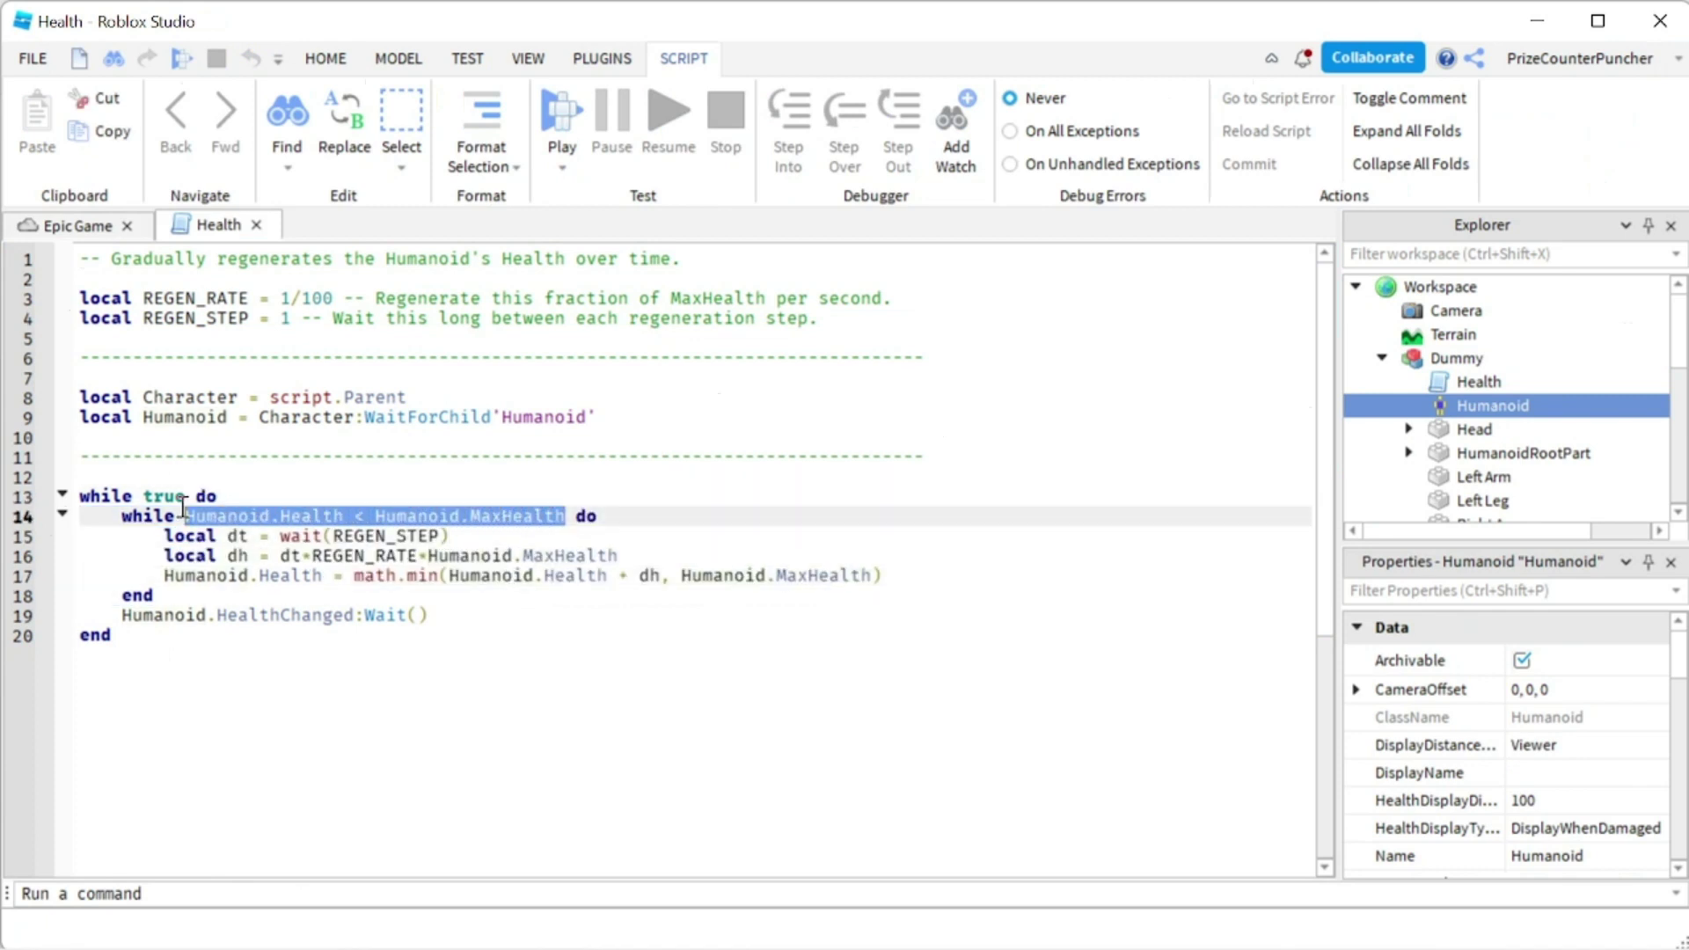
left_click(304, 523)
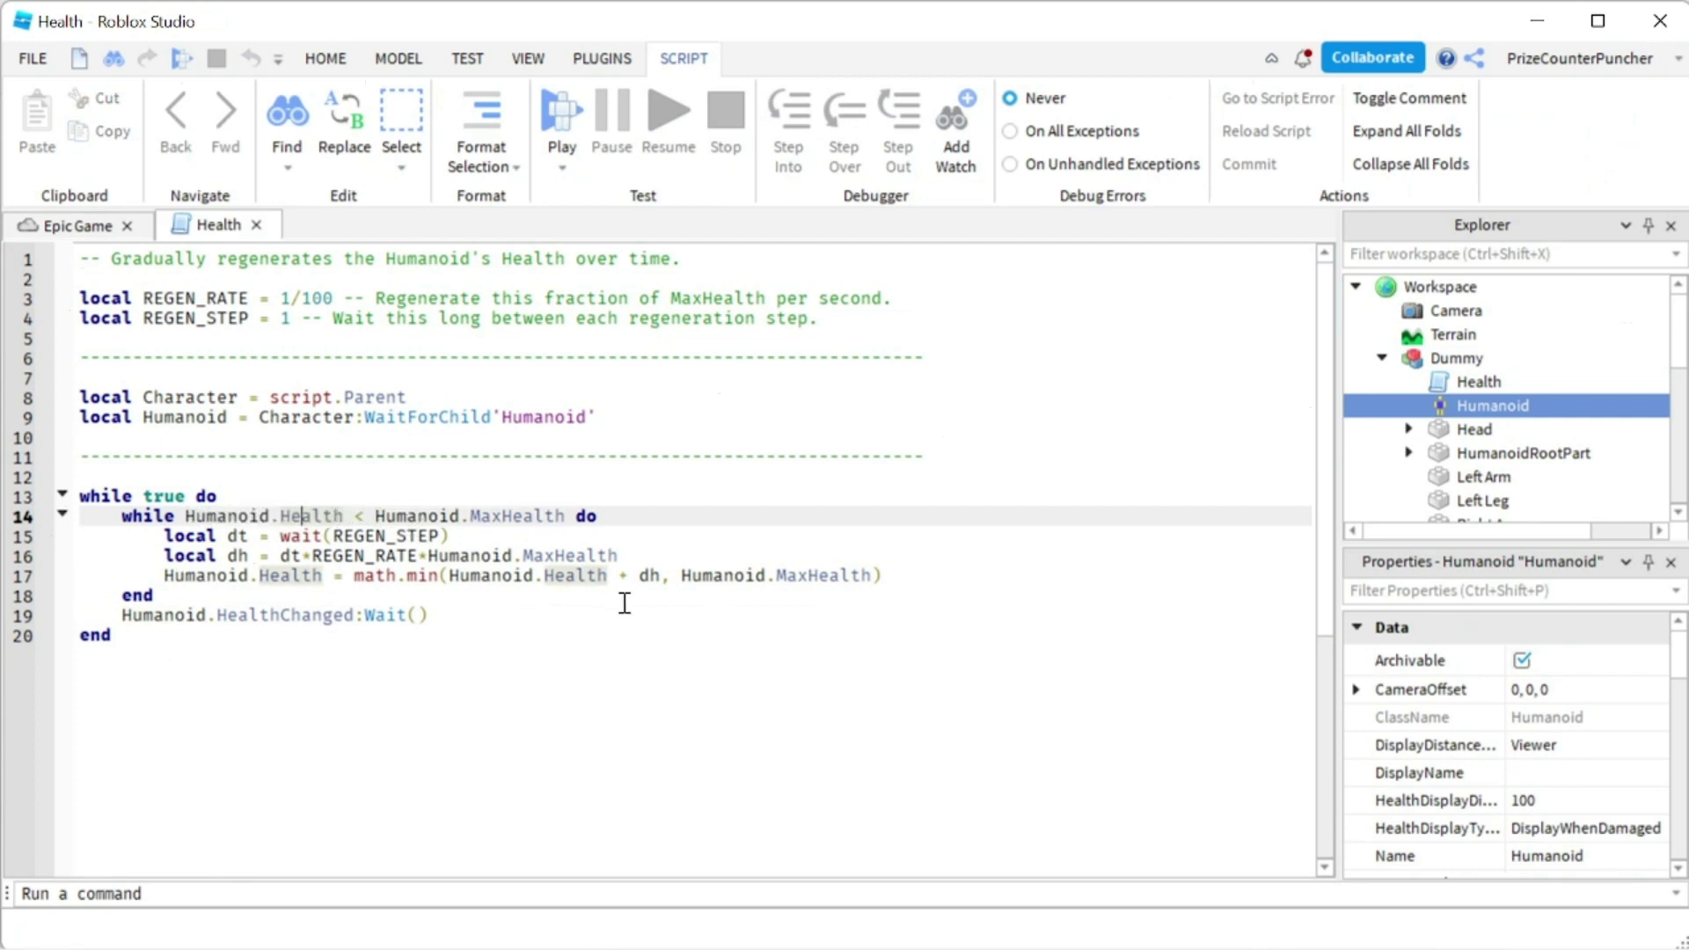
left_click(448, 614)
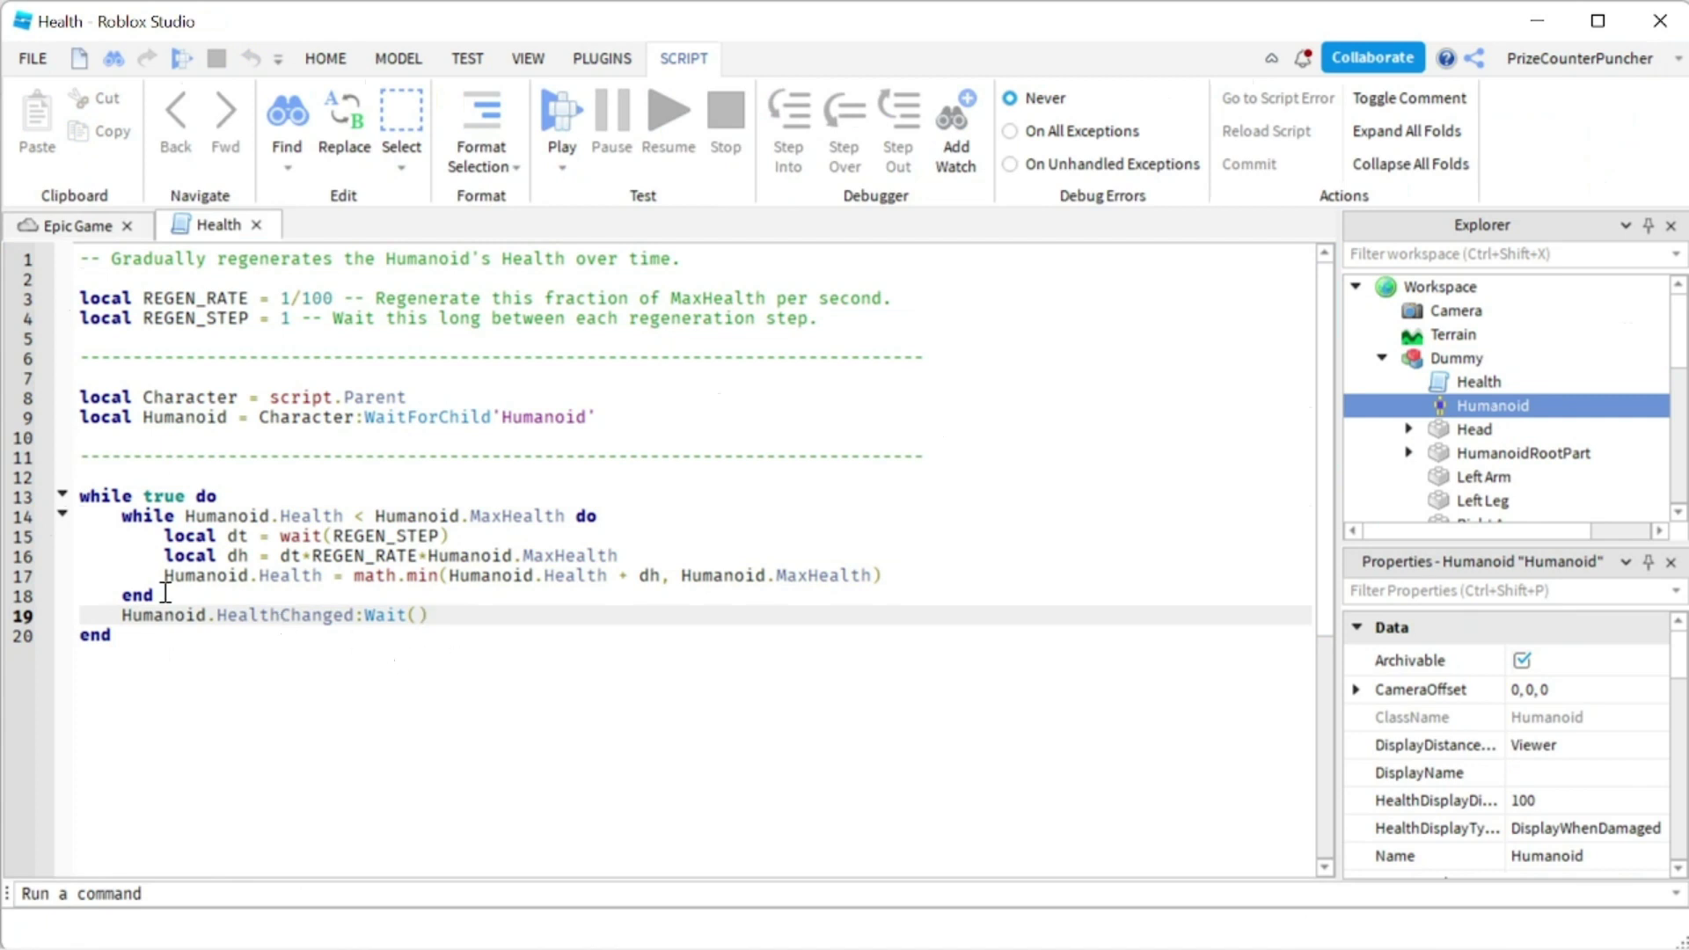
left_click_drag(165, 595, 32, 511)
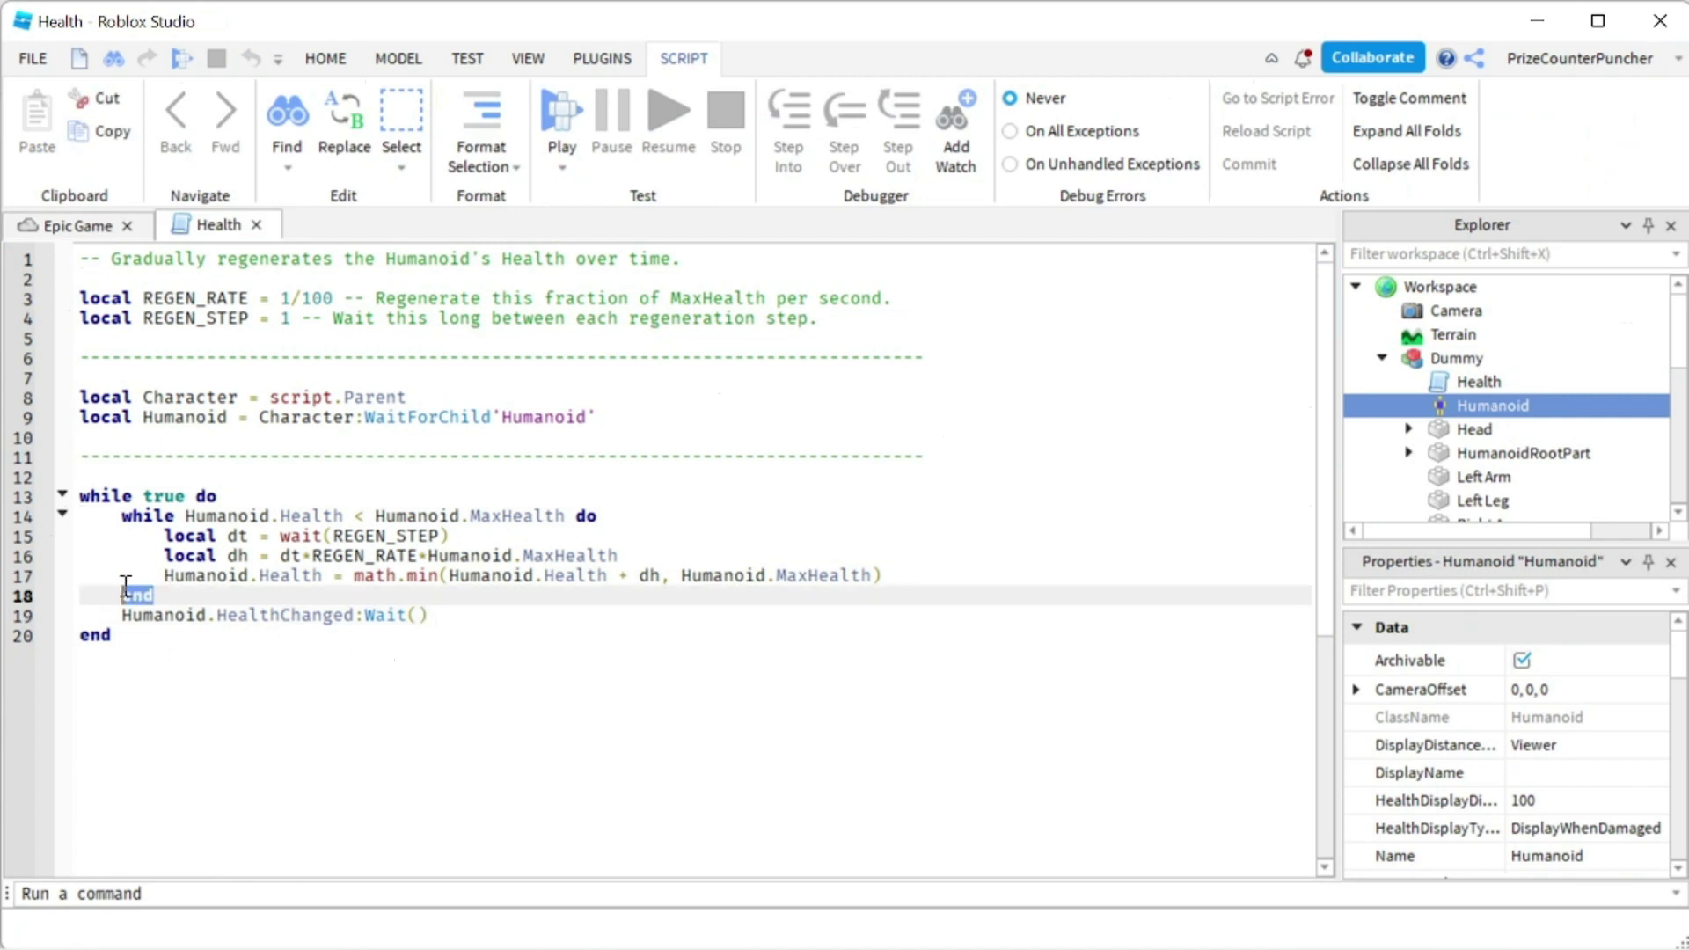
left_click(189, 593)
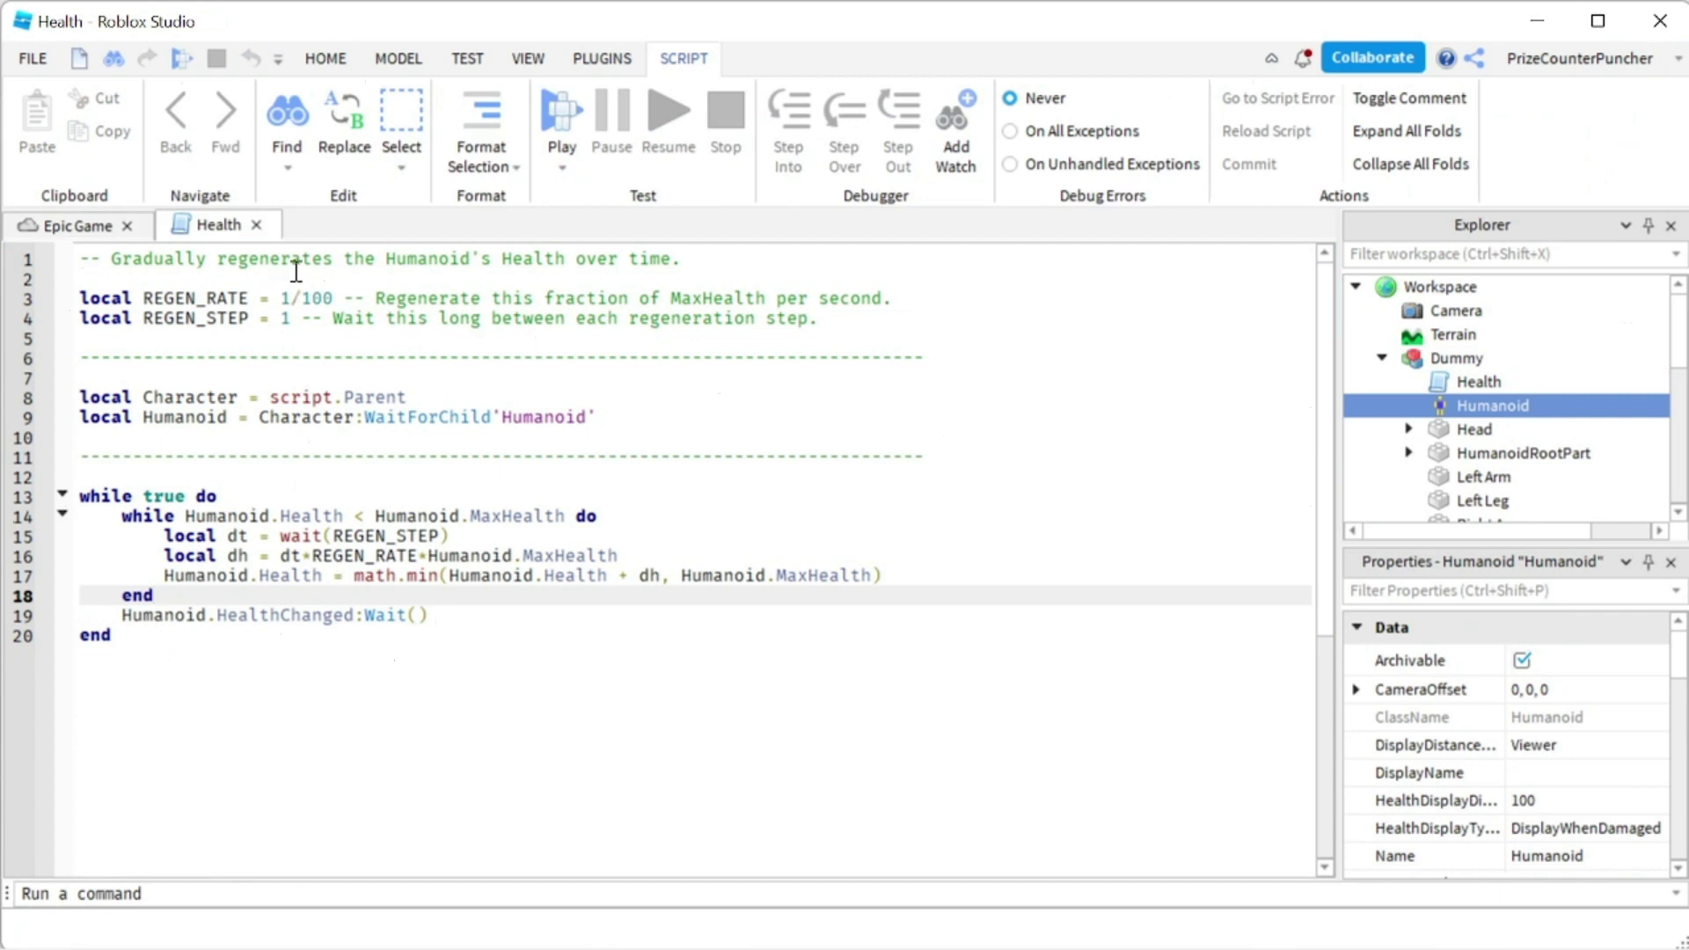
Step: Close the Health script and insert a ClickDetector into the Dummy
left_click(256, 225)
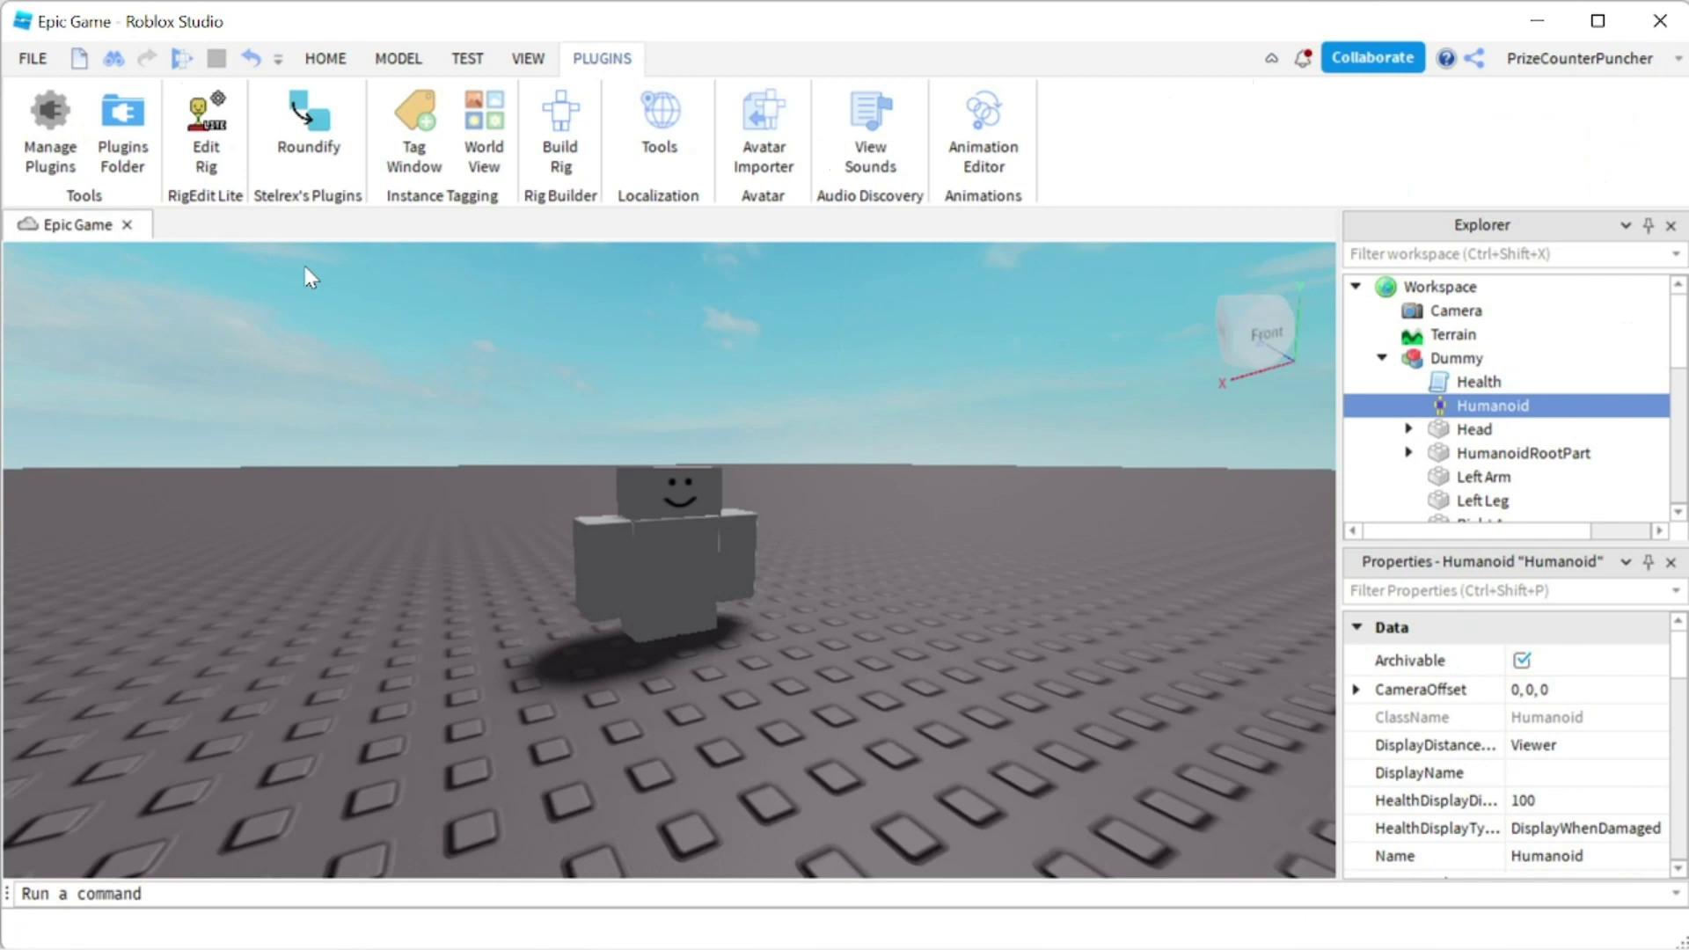
left_click(1471, 366)
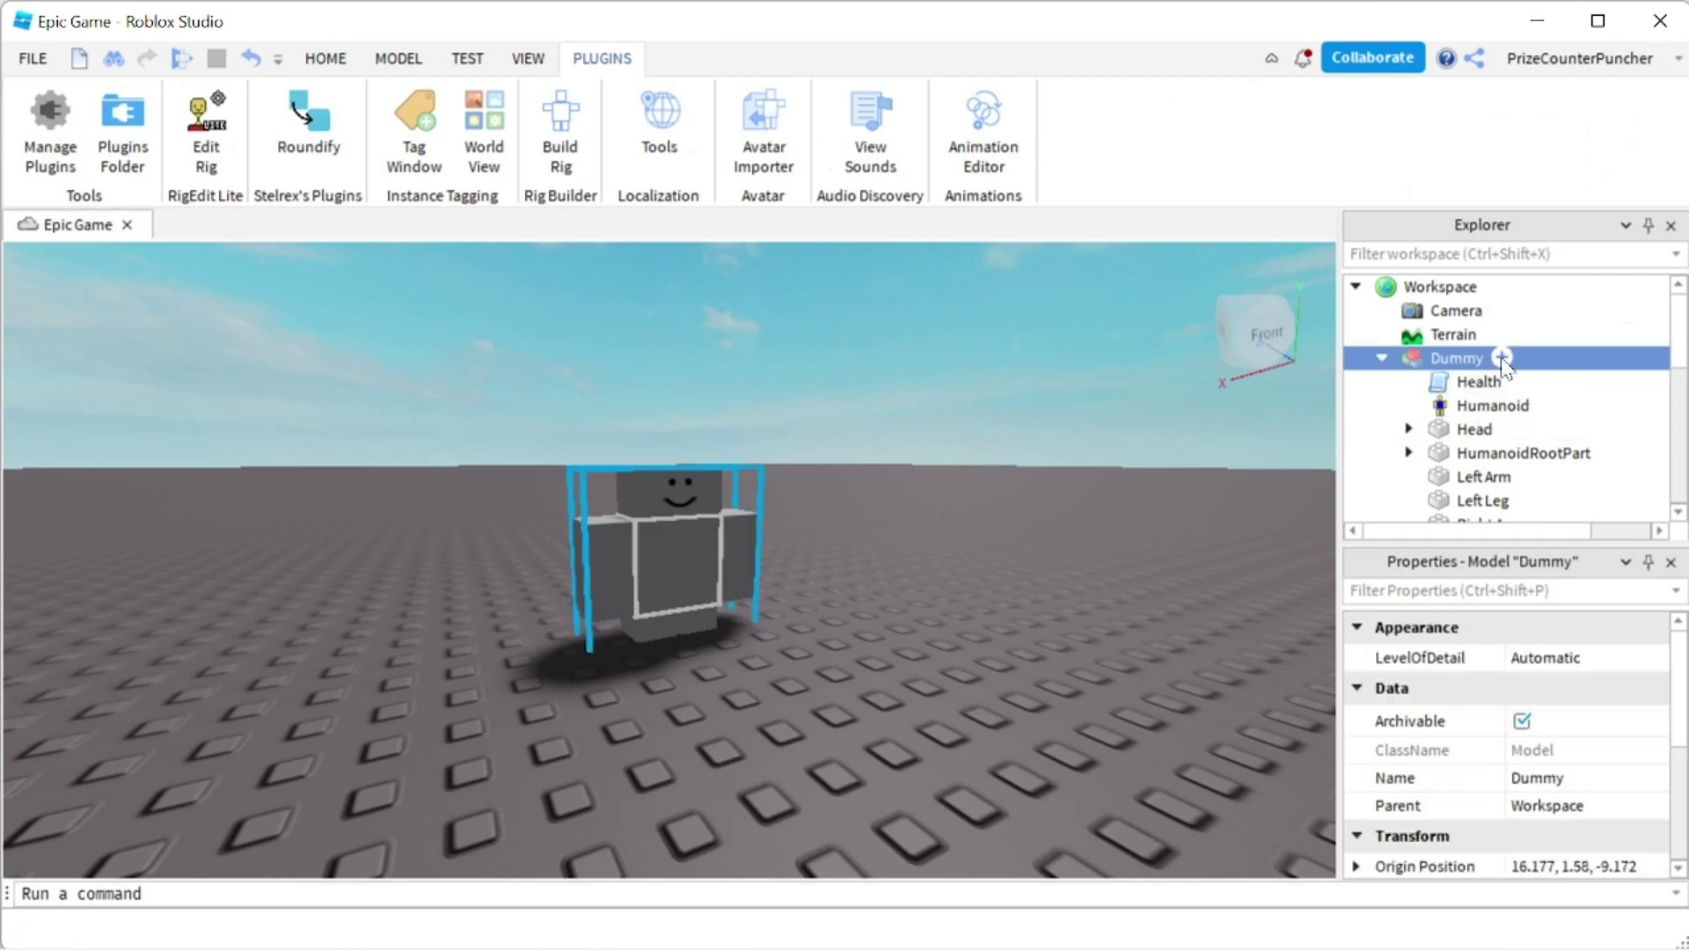
left_click(1502, 358)
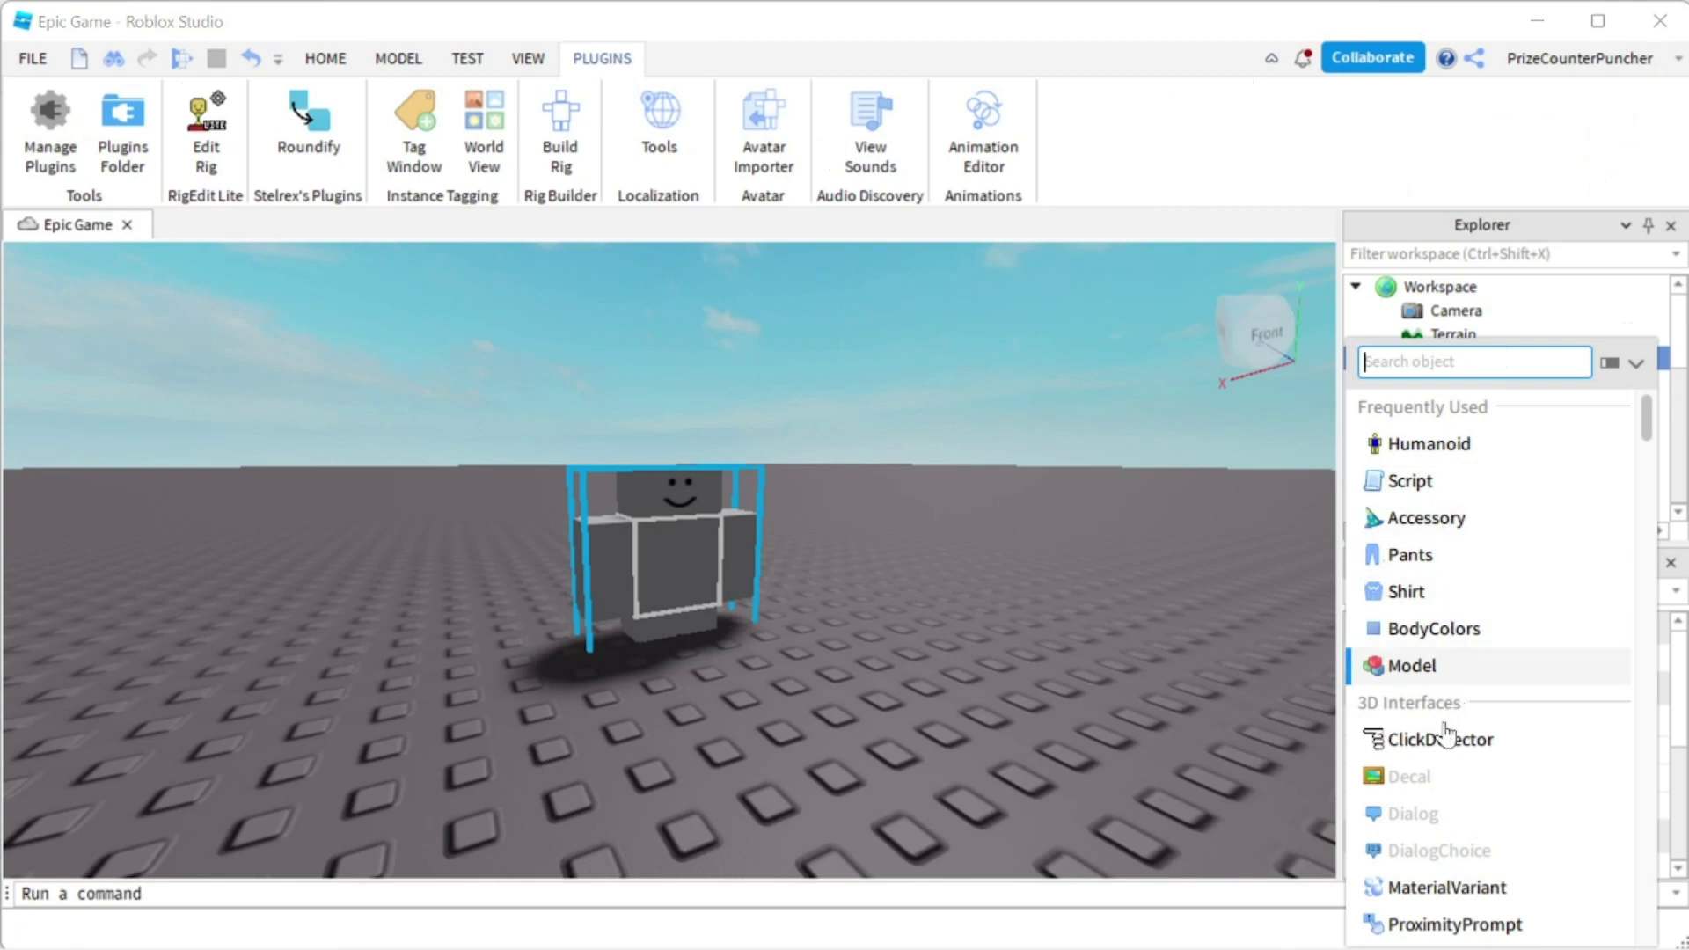
left_click(1443, 742)
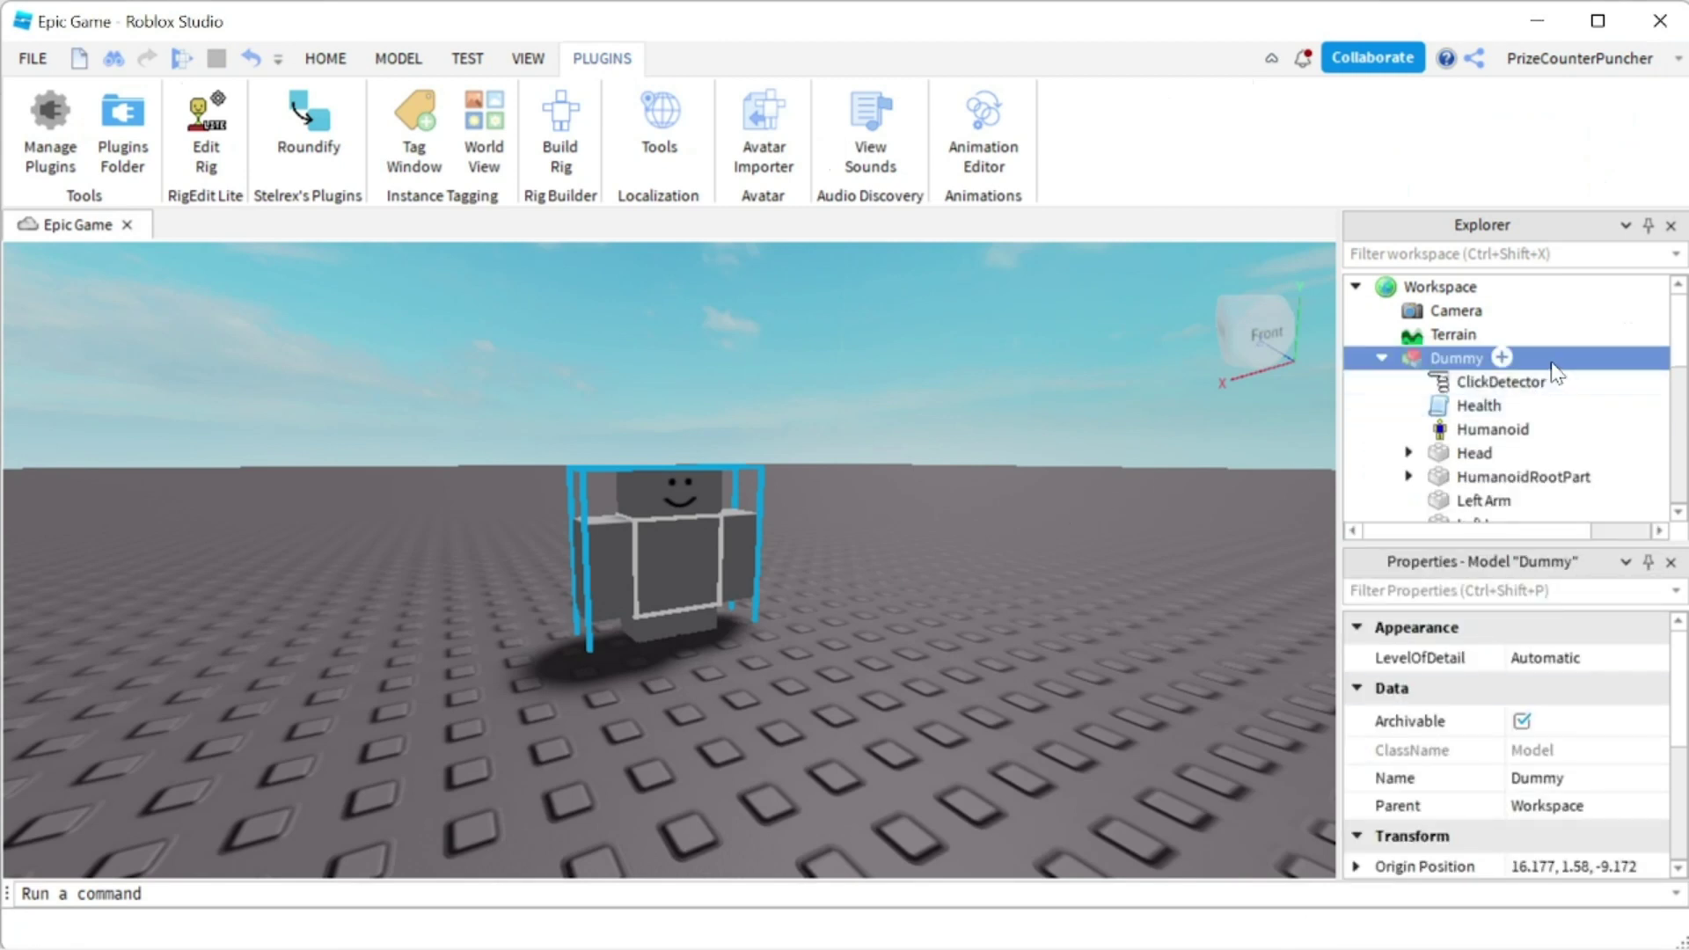
Step: Insert a new Script inside the ClickDetector
left_click(1509, 381)
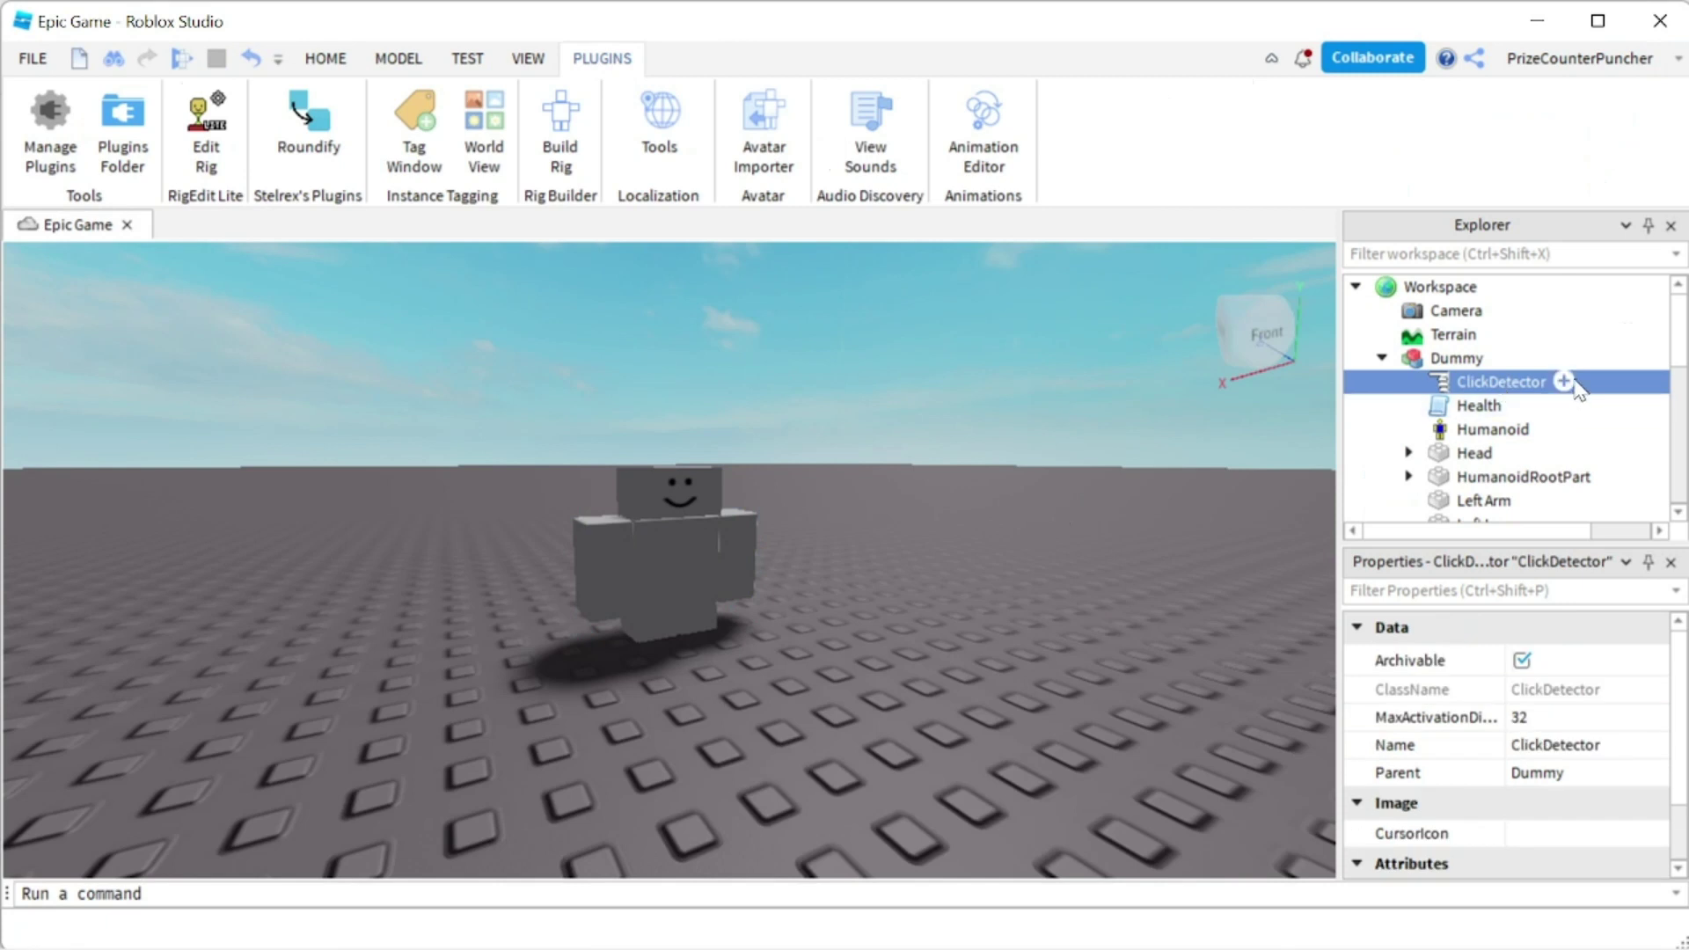
left_click(1564, 380)
left_click(1429, 446)
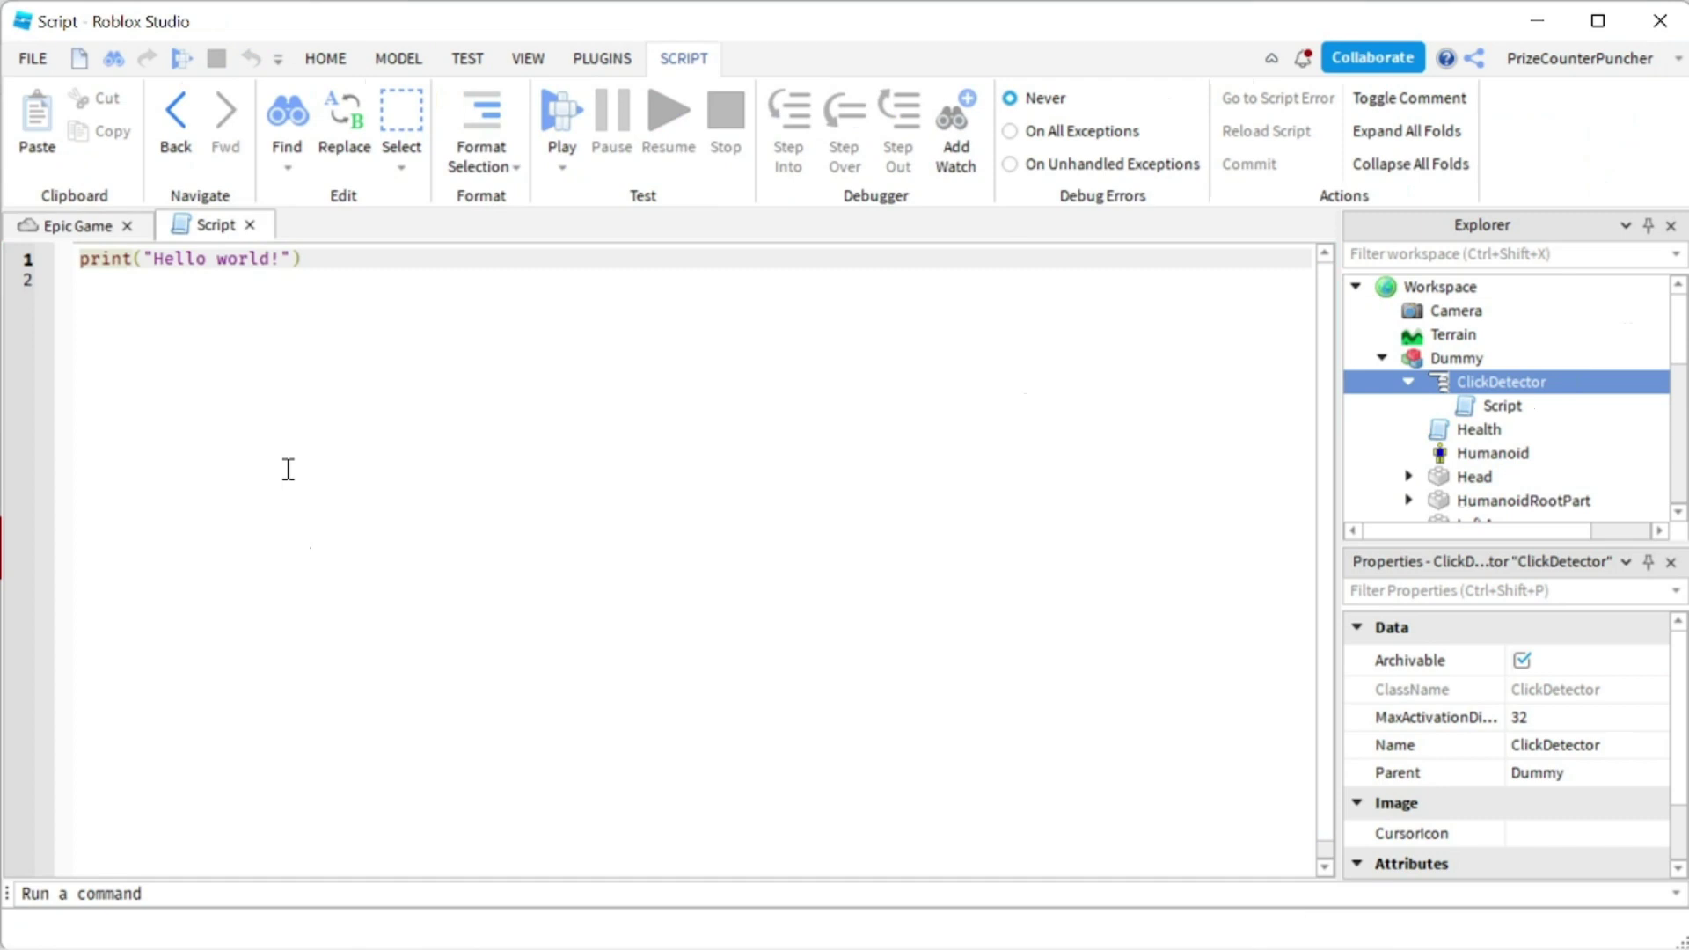
Step: Replace the placeholder Hello world line with the MouseClick damage code
left_click_drag(287, 467, 4, 220)
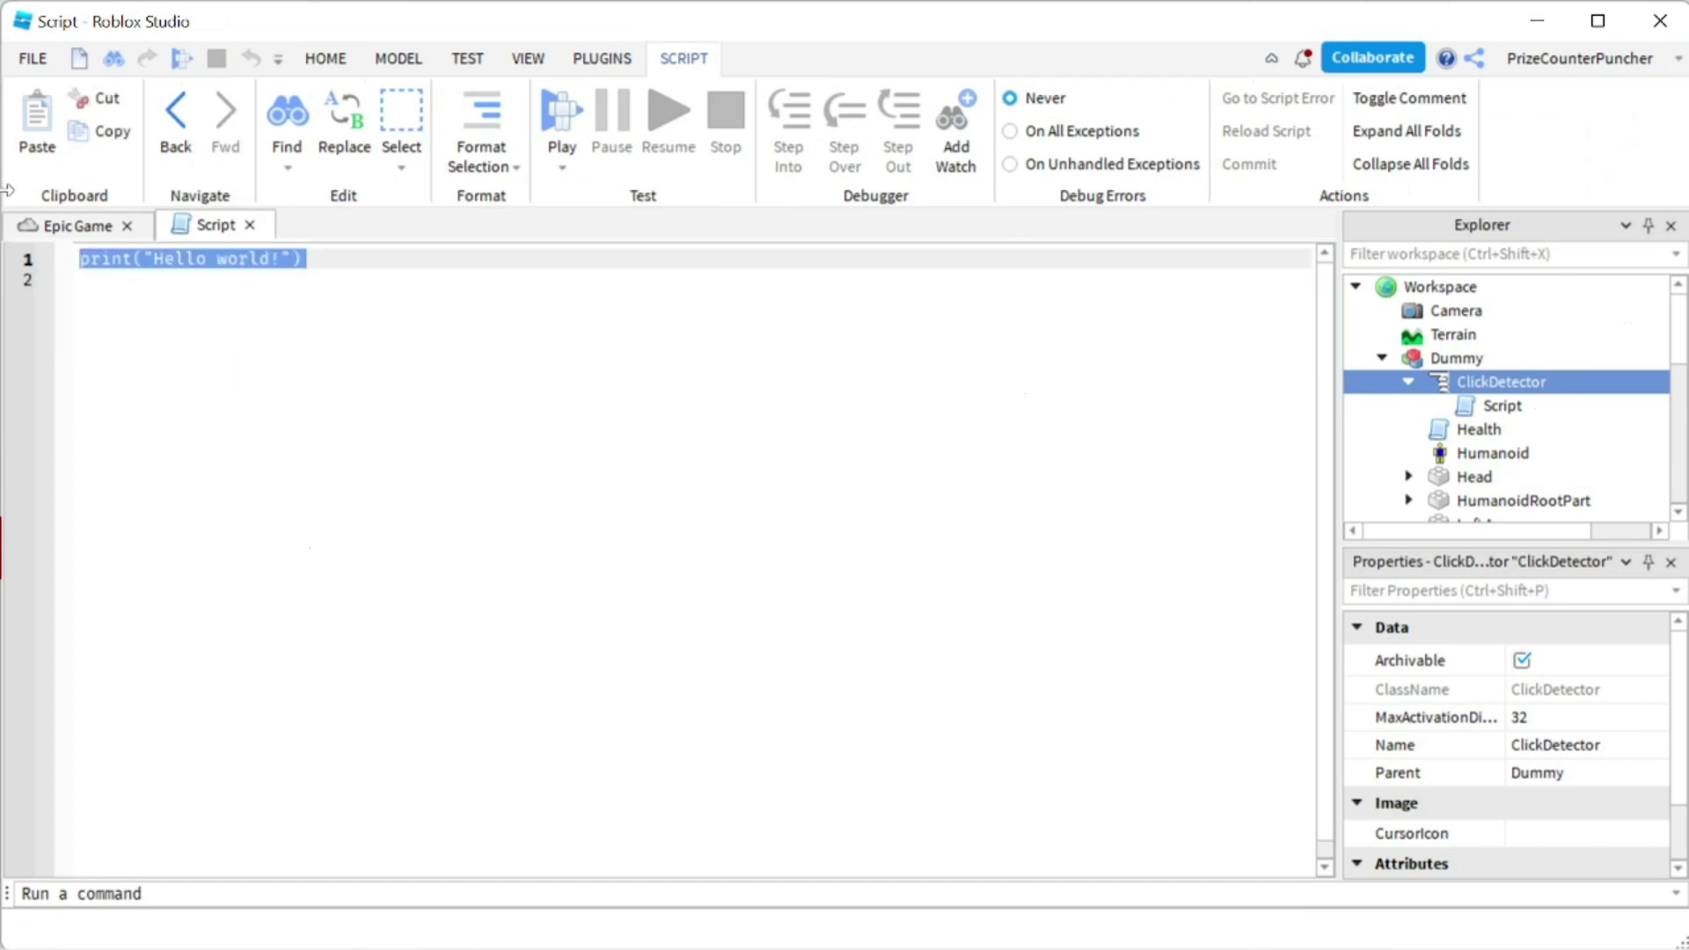
type("local click = script.Parent  click.MouseClick:Connect(function() \tclick.Parent.Humanoid.Health -= 5 end)")
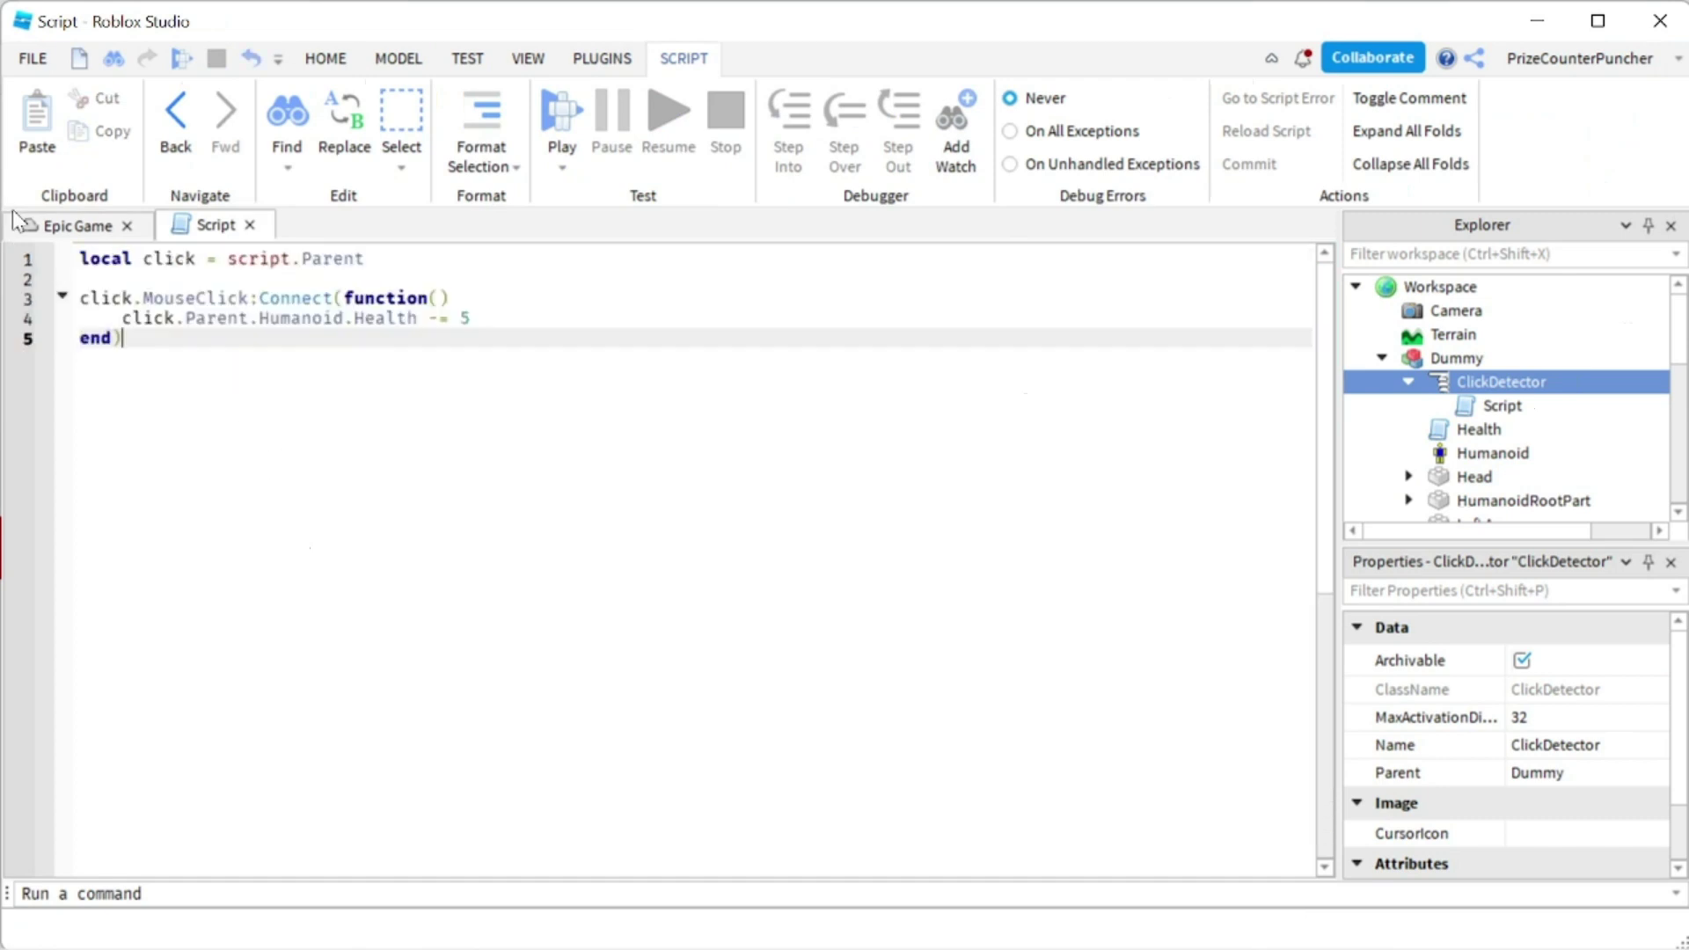
left_click(407, 262)
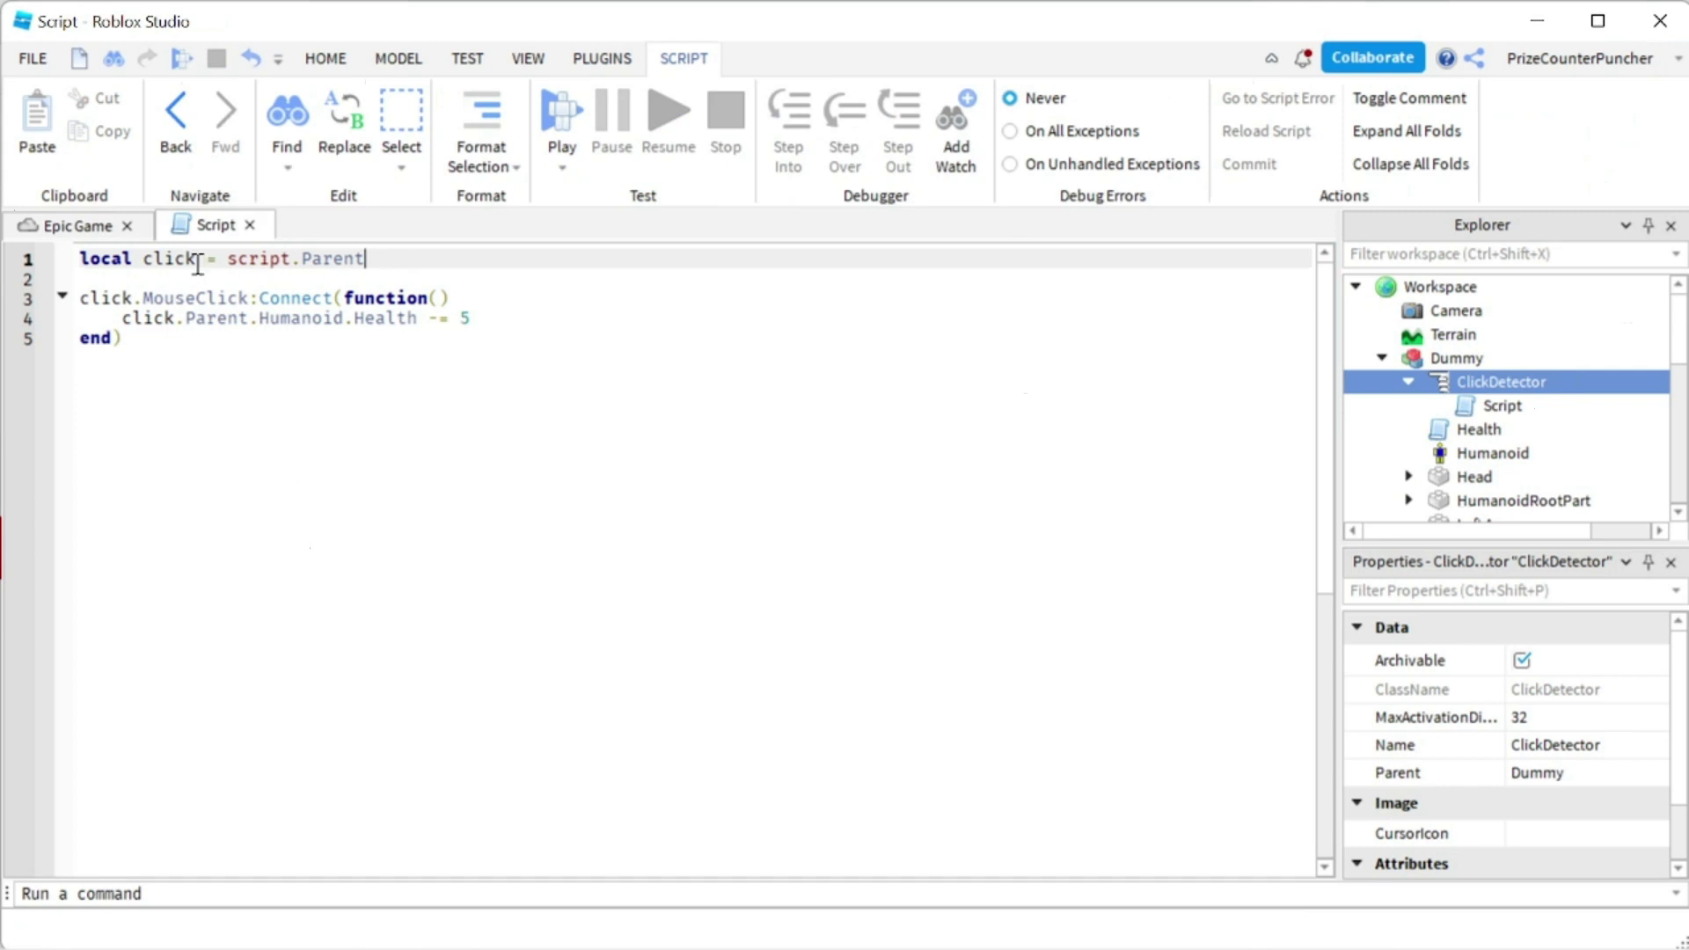
Step: Review the click variable, the MouseClick connection and the Health -= 5 line
left_click(1501, 410)
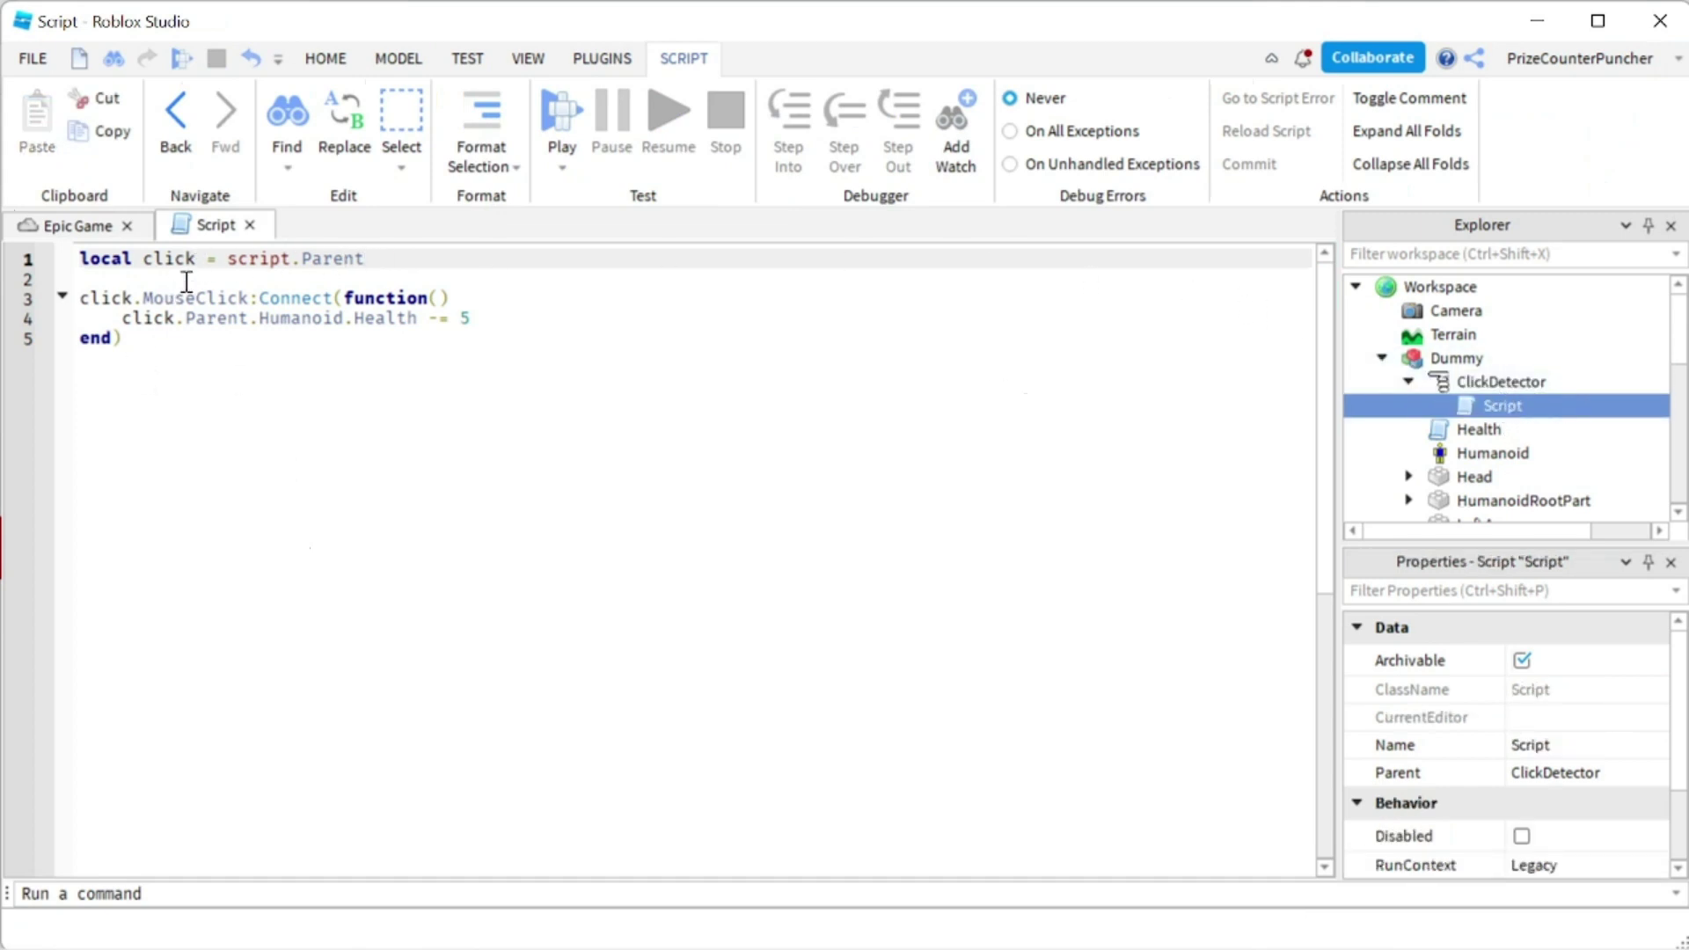
left_click(1501, 381)
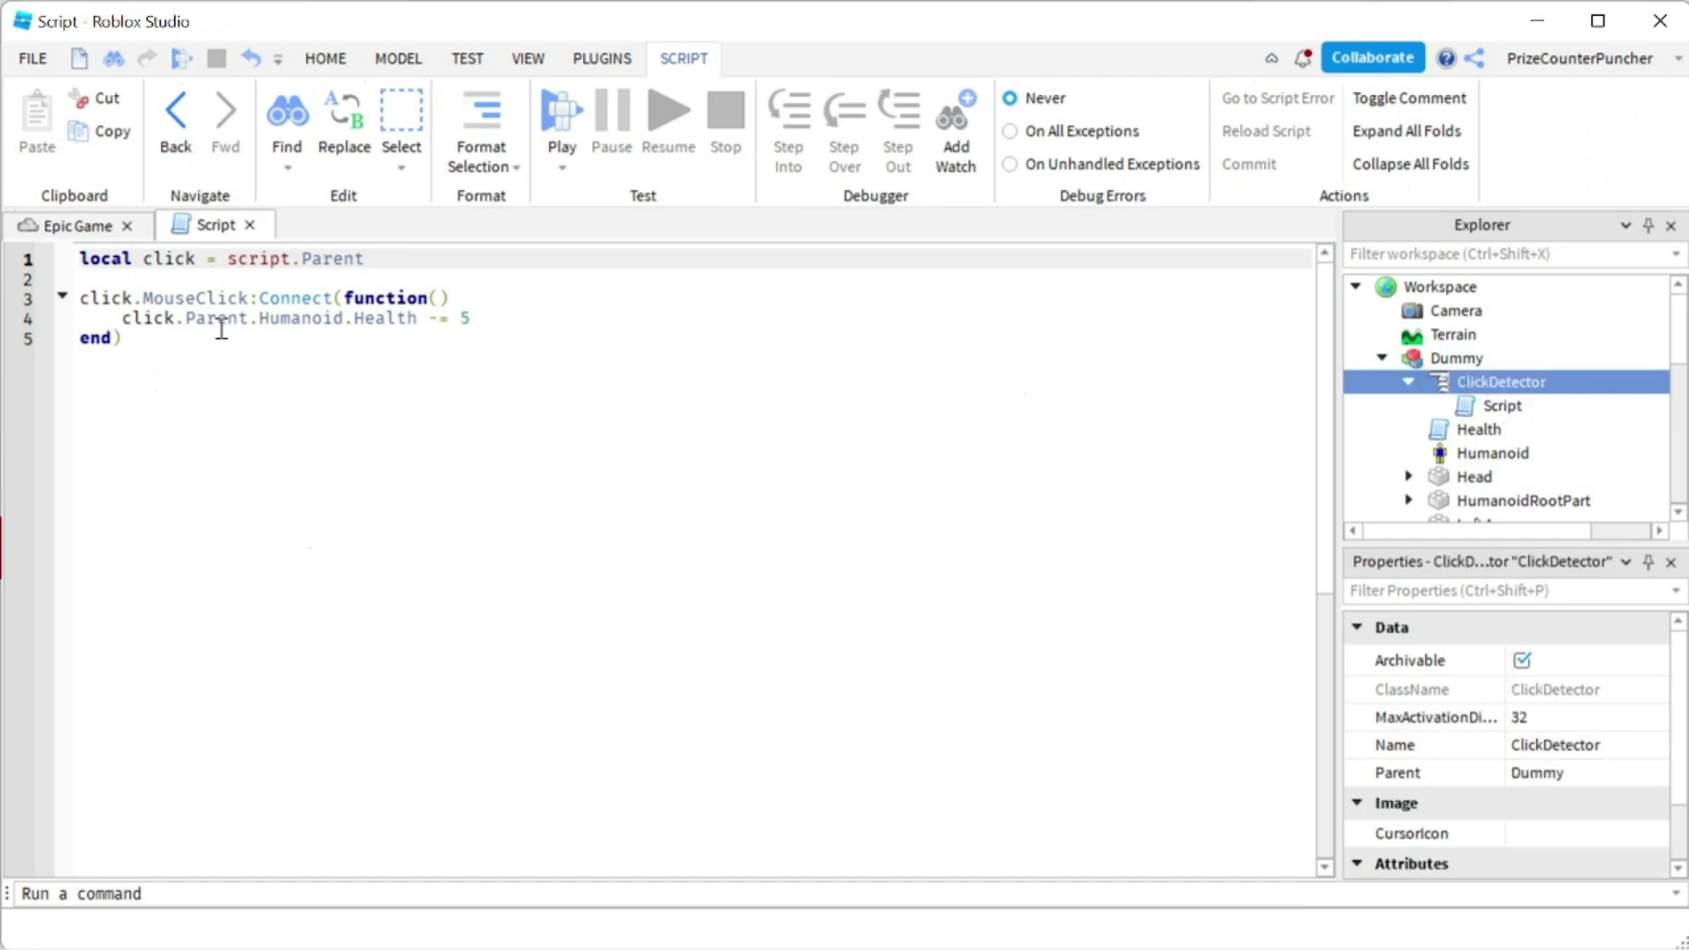
double_click(162, 261)
left_click(403, 263)
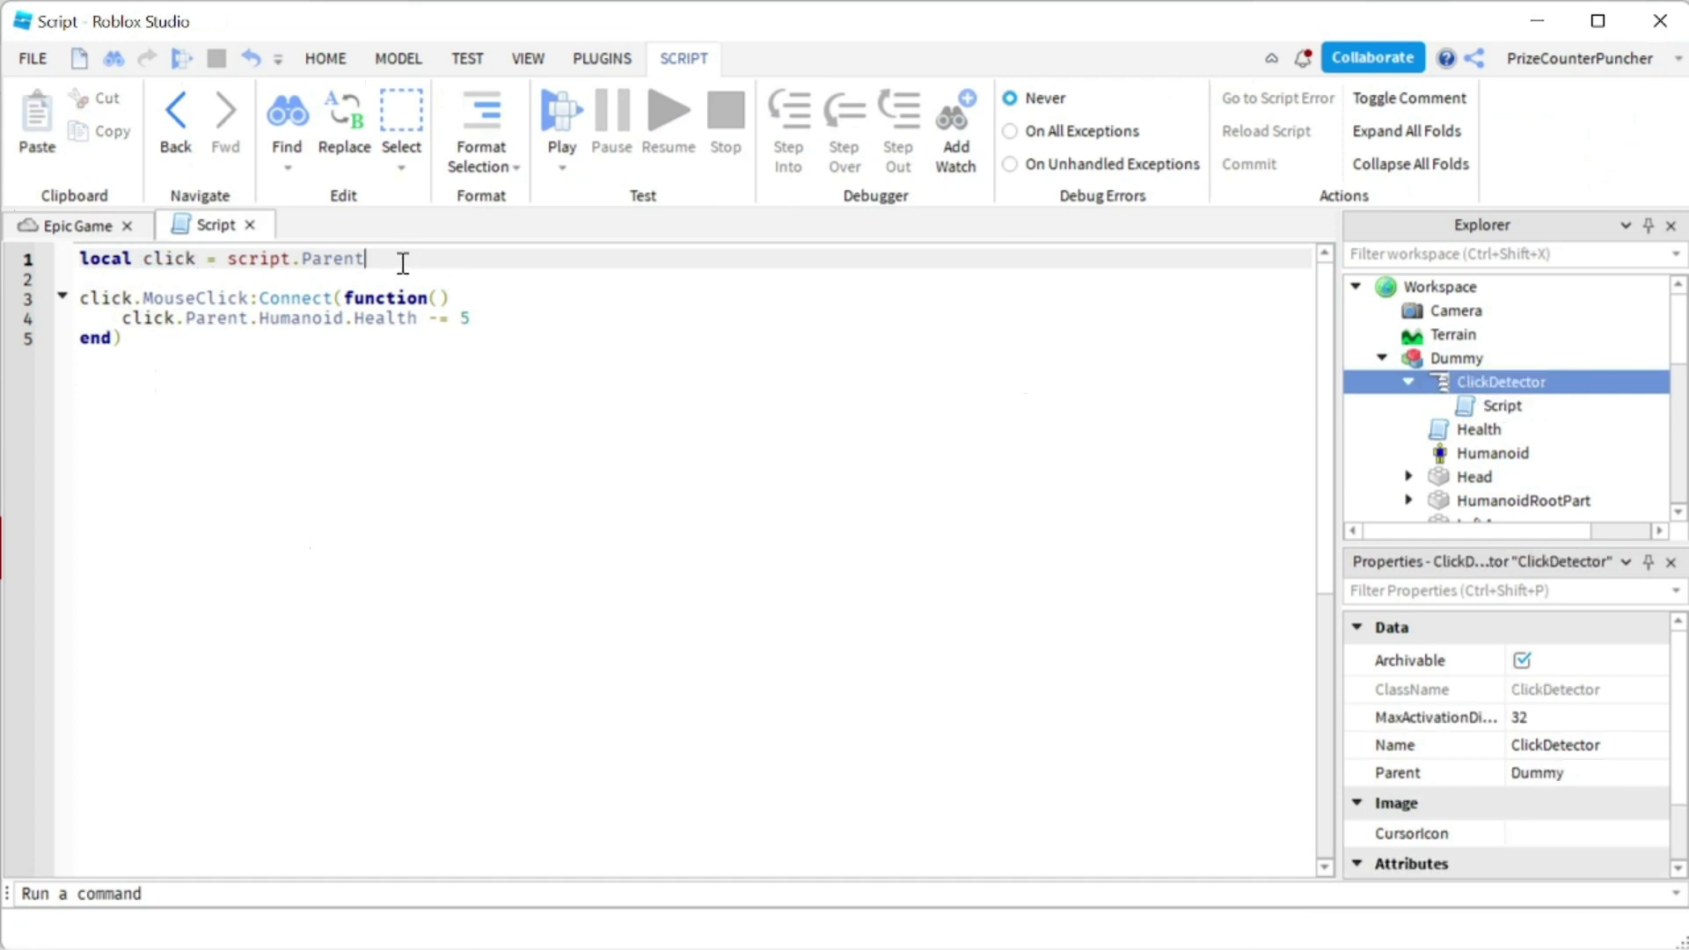
left_click(181, 300)
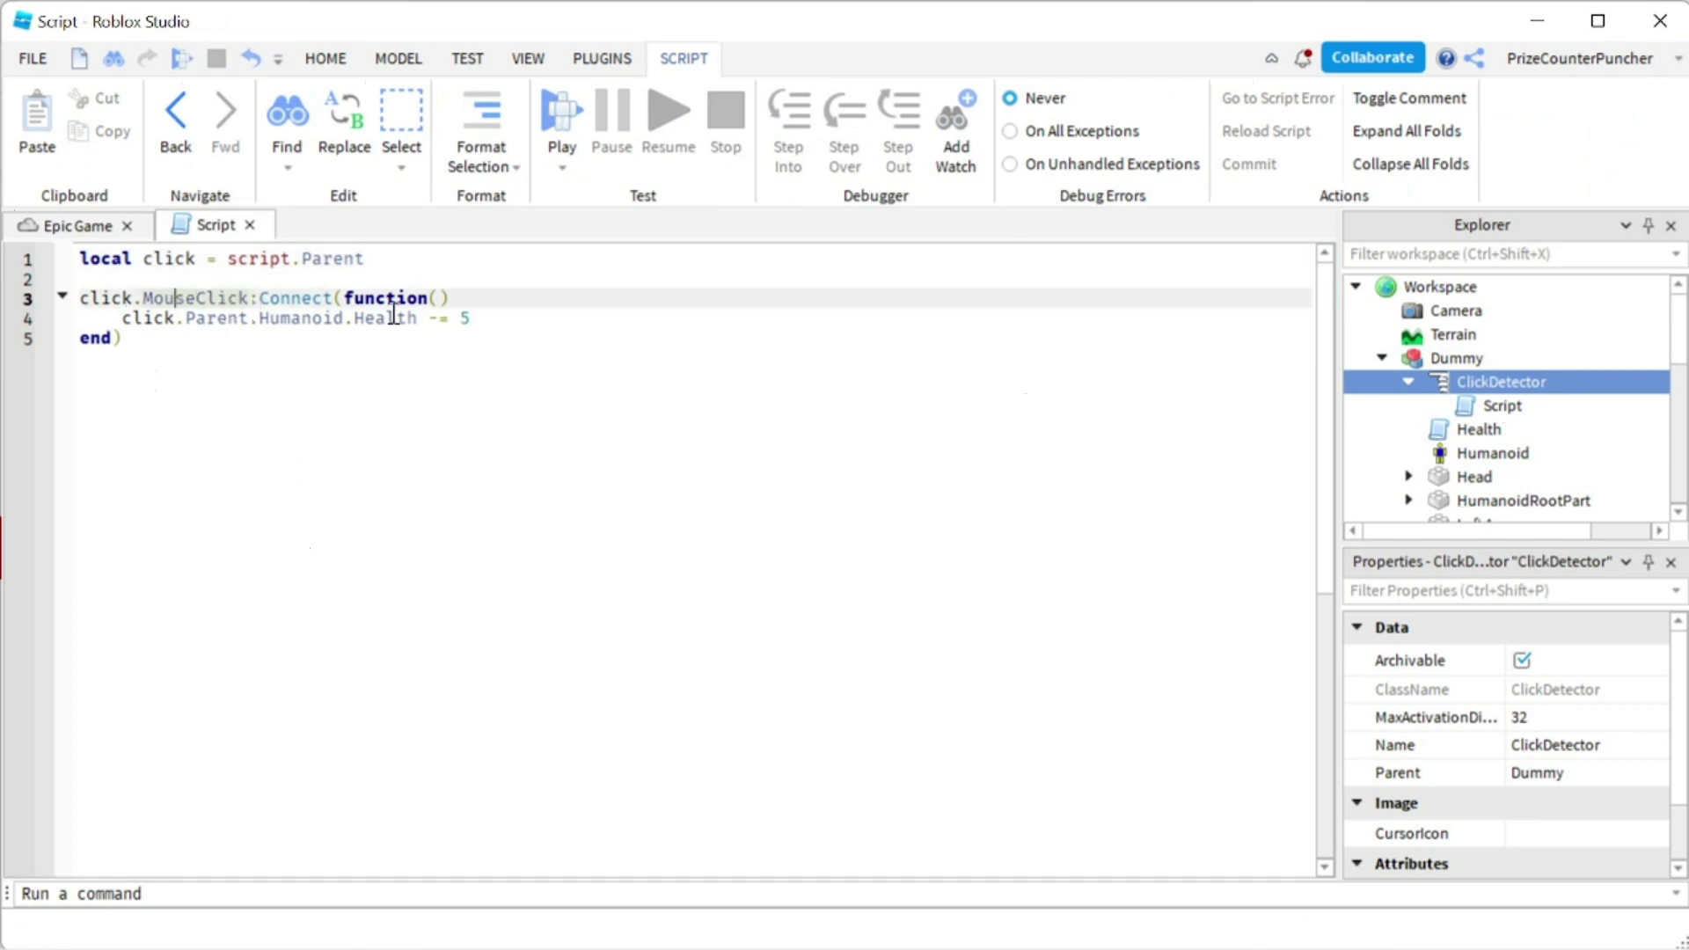
left_click_drag(488, 322, 125, 318)
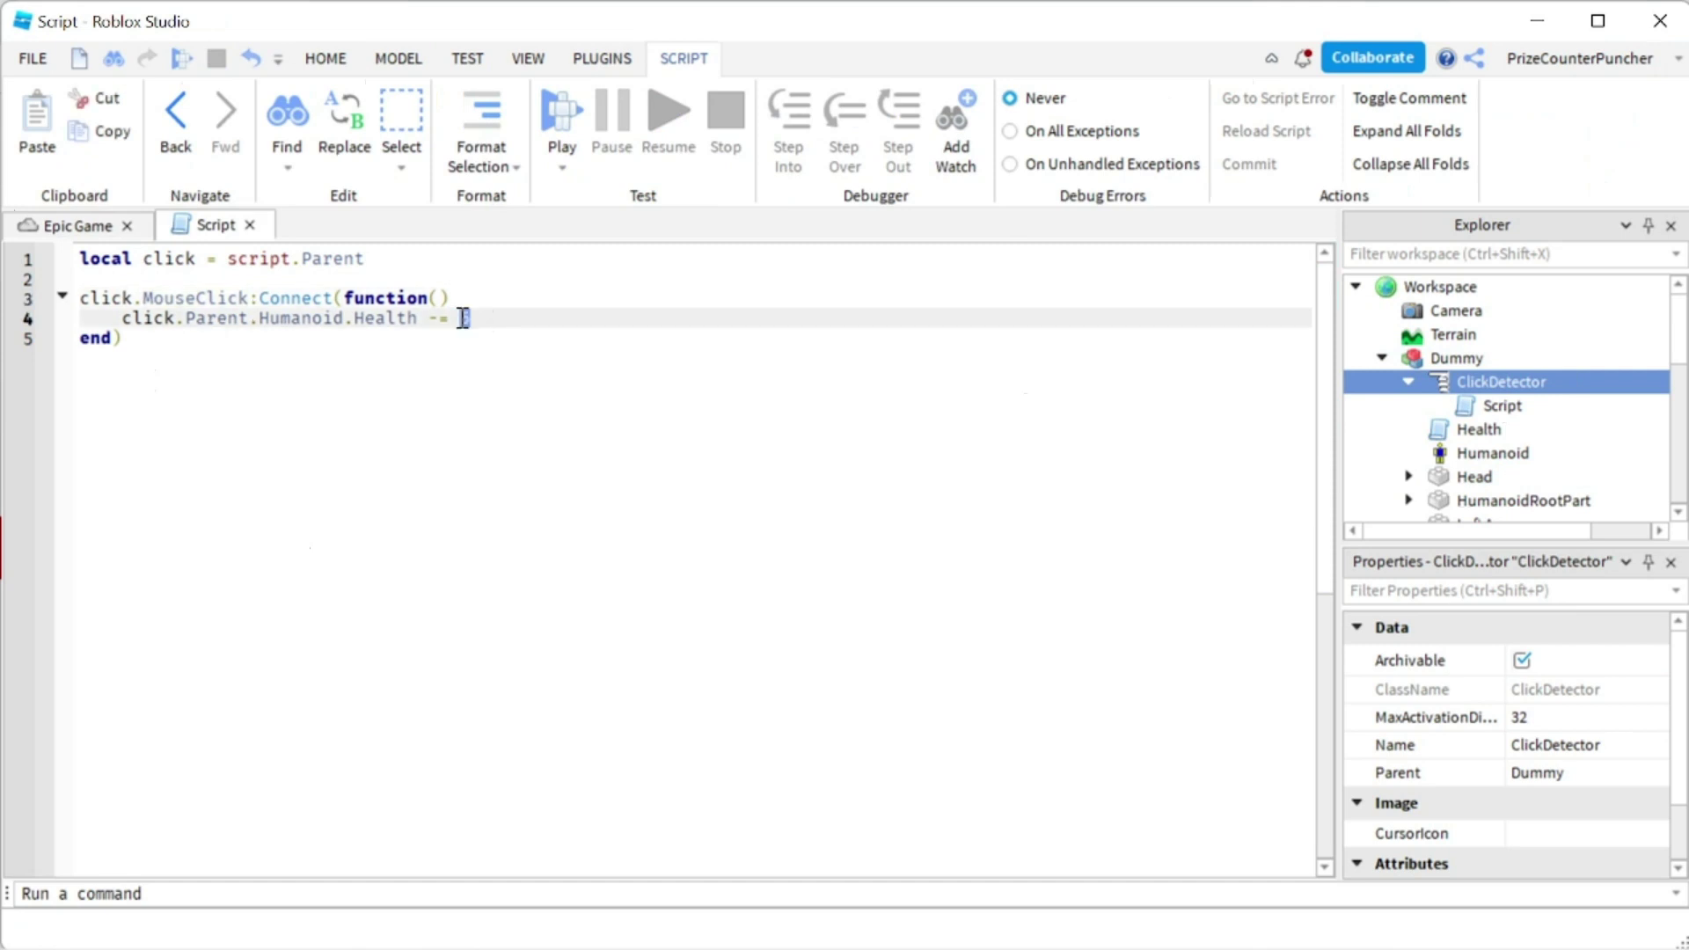
left_click(533, 317)
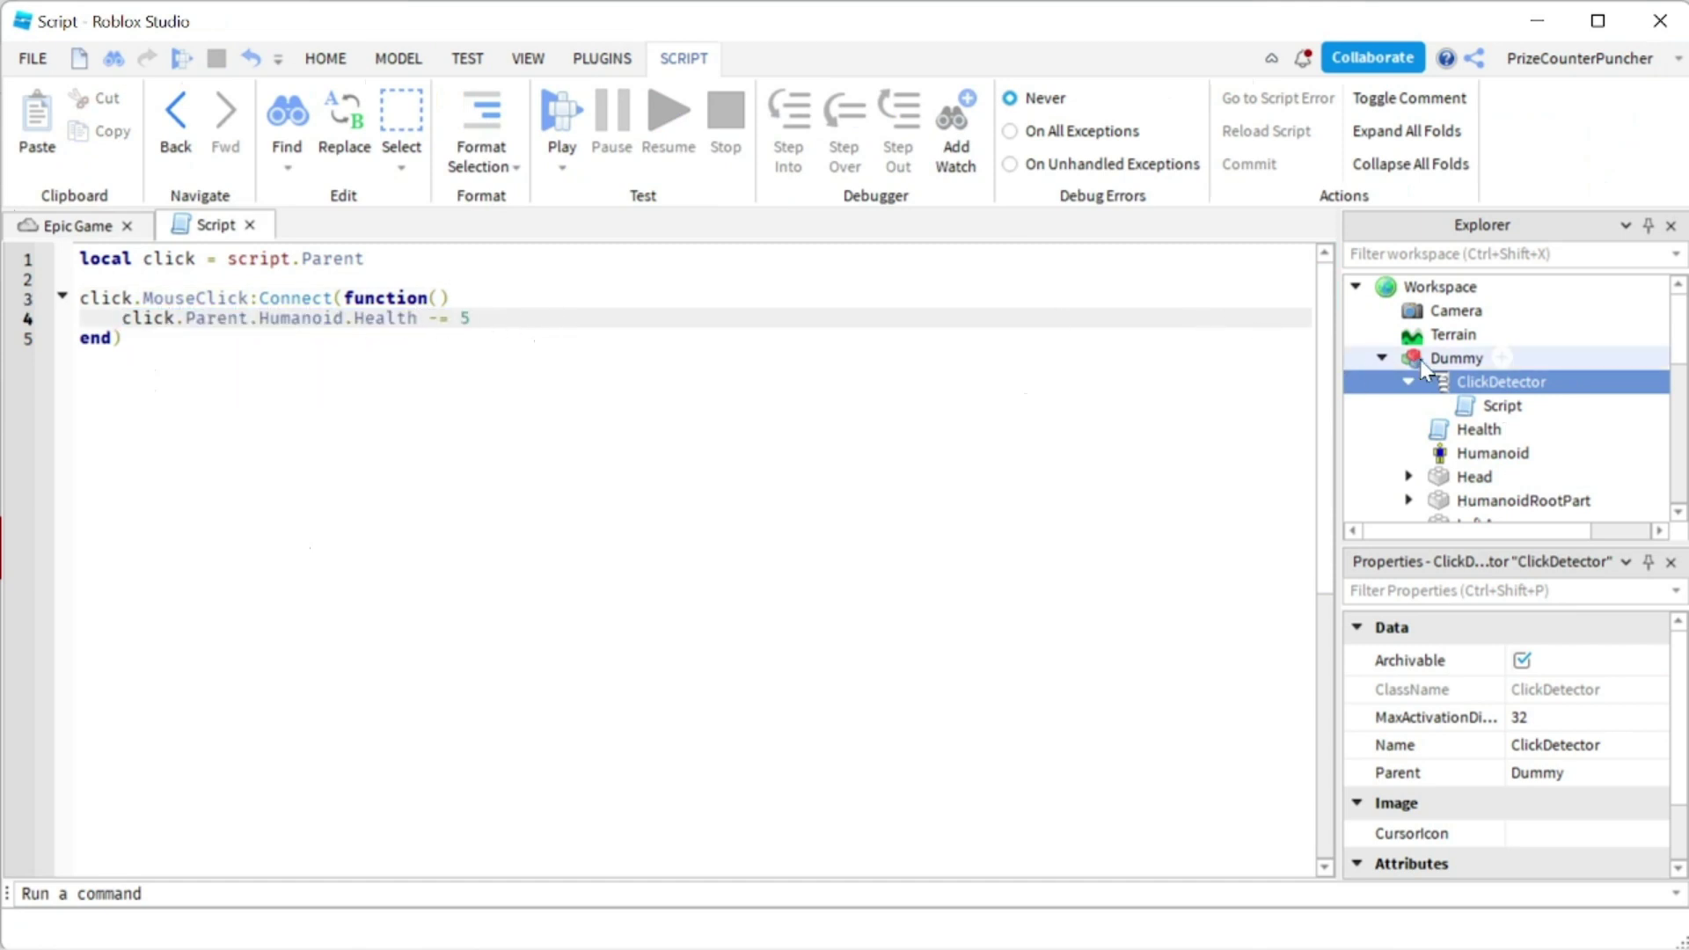
left_click(1493, 455)
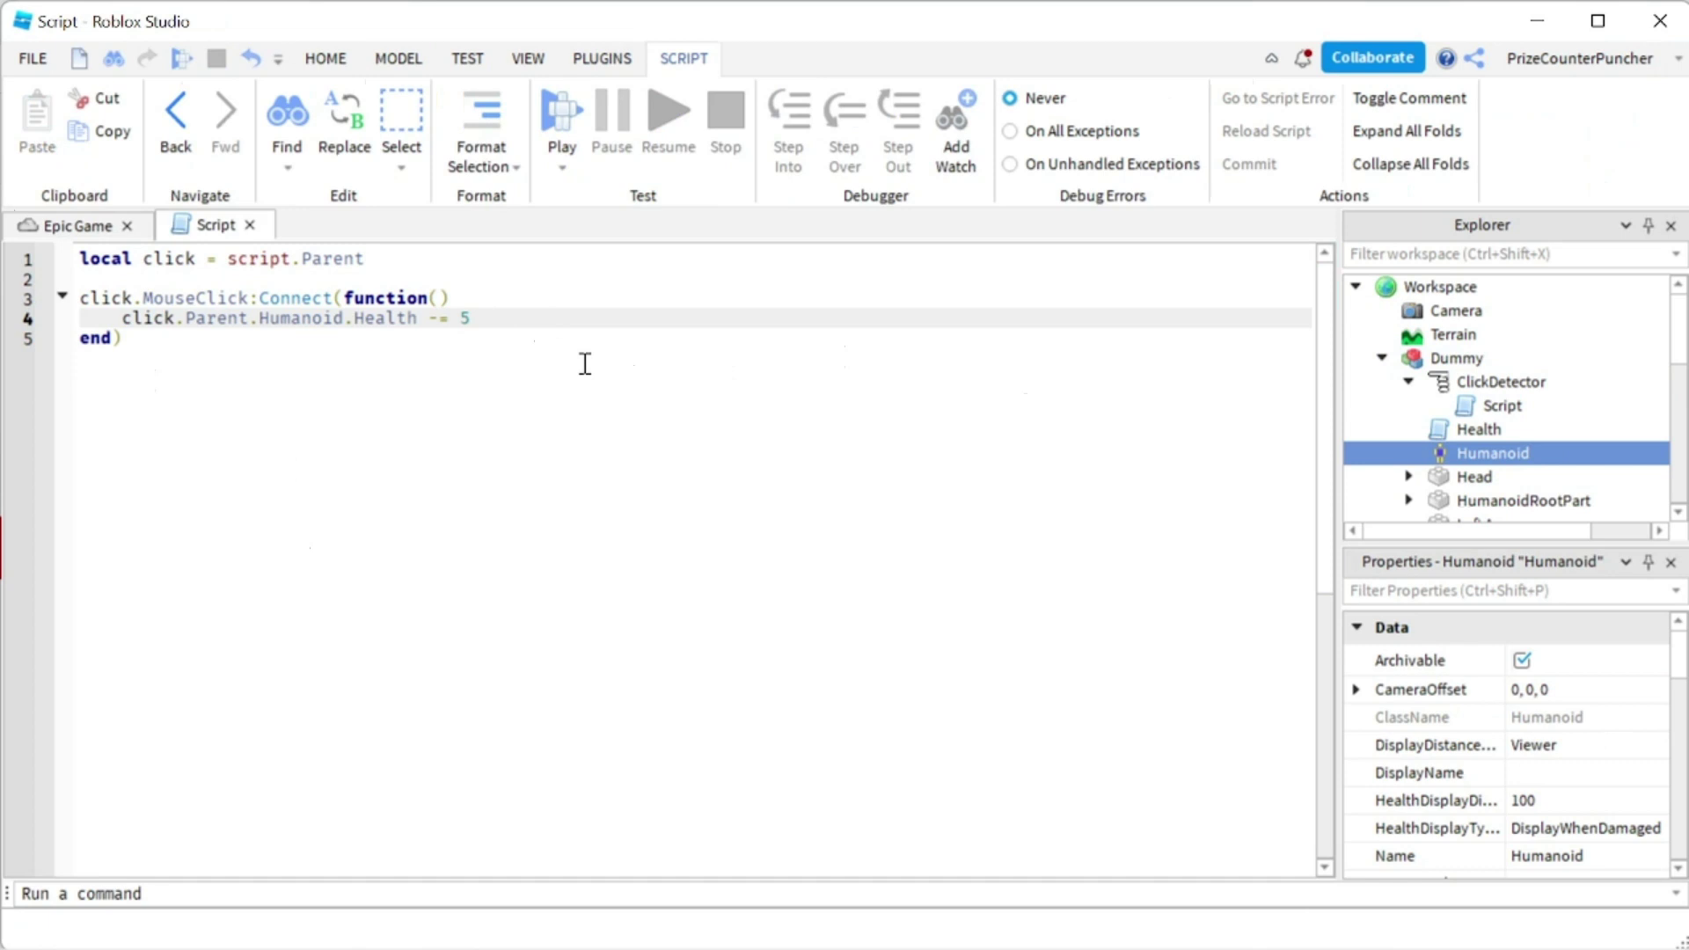
Step: Play-test, face the Dummy and click it four times to lower its health bar
left_click(555, 125)
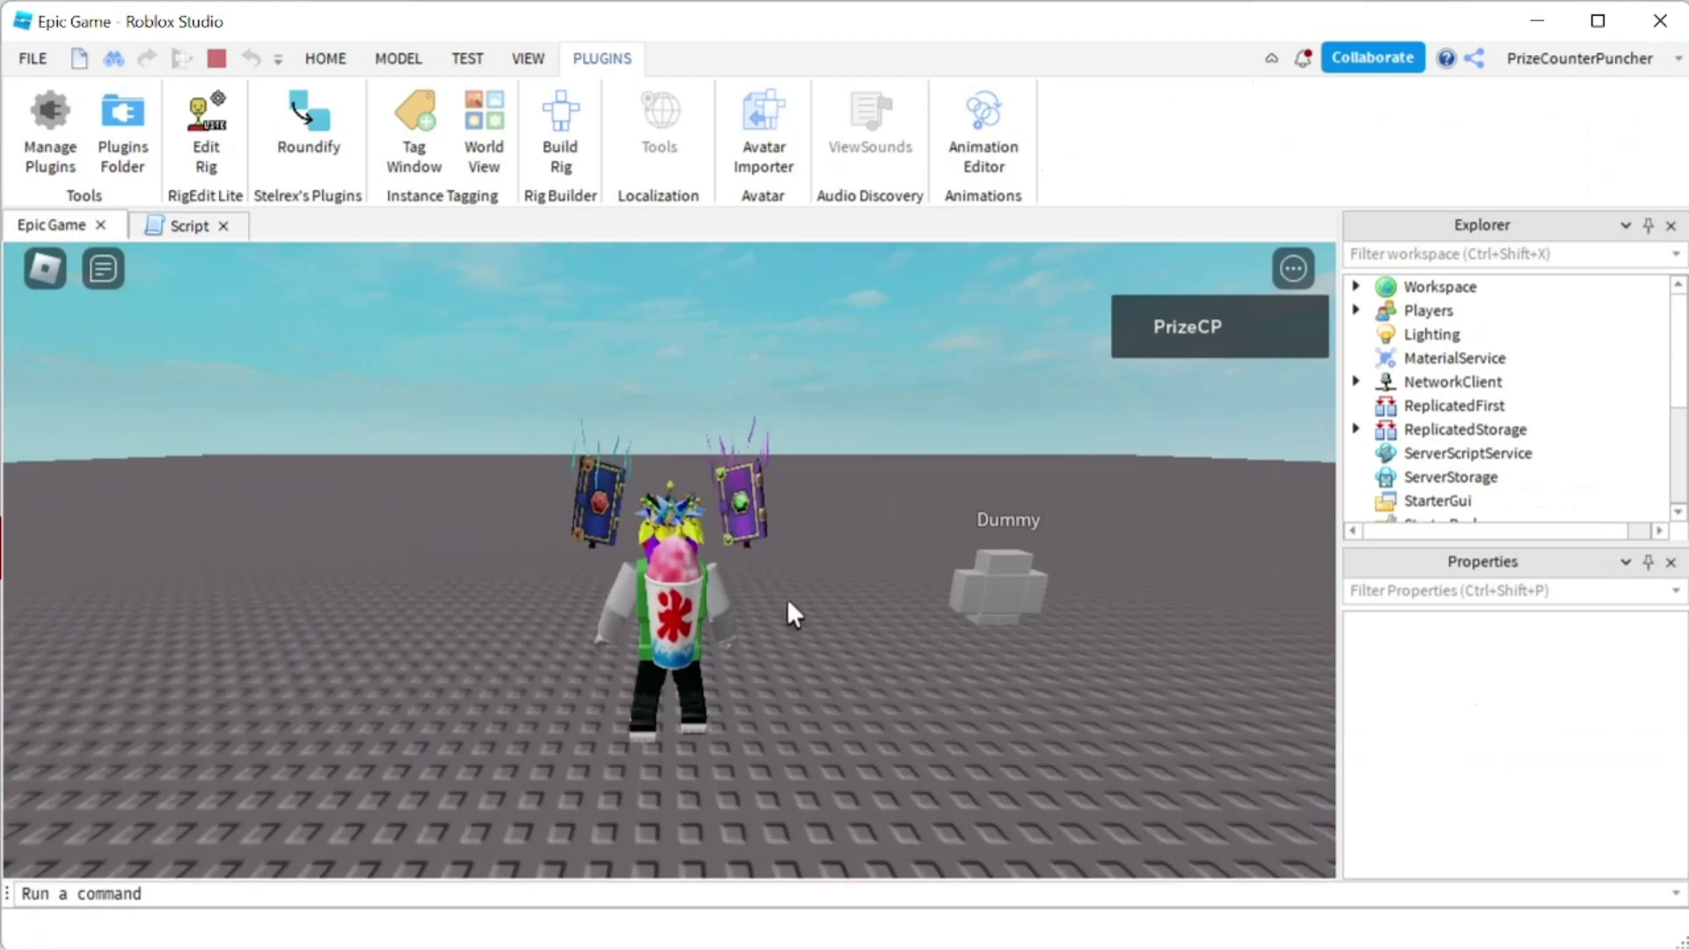
key("s")
right_click_drag(786, 598, 787, 599)
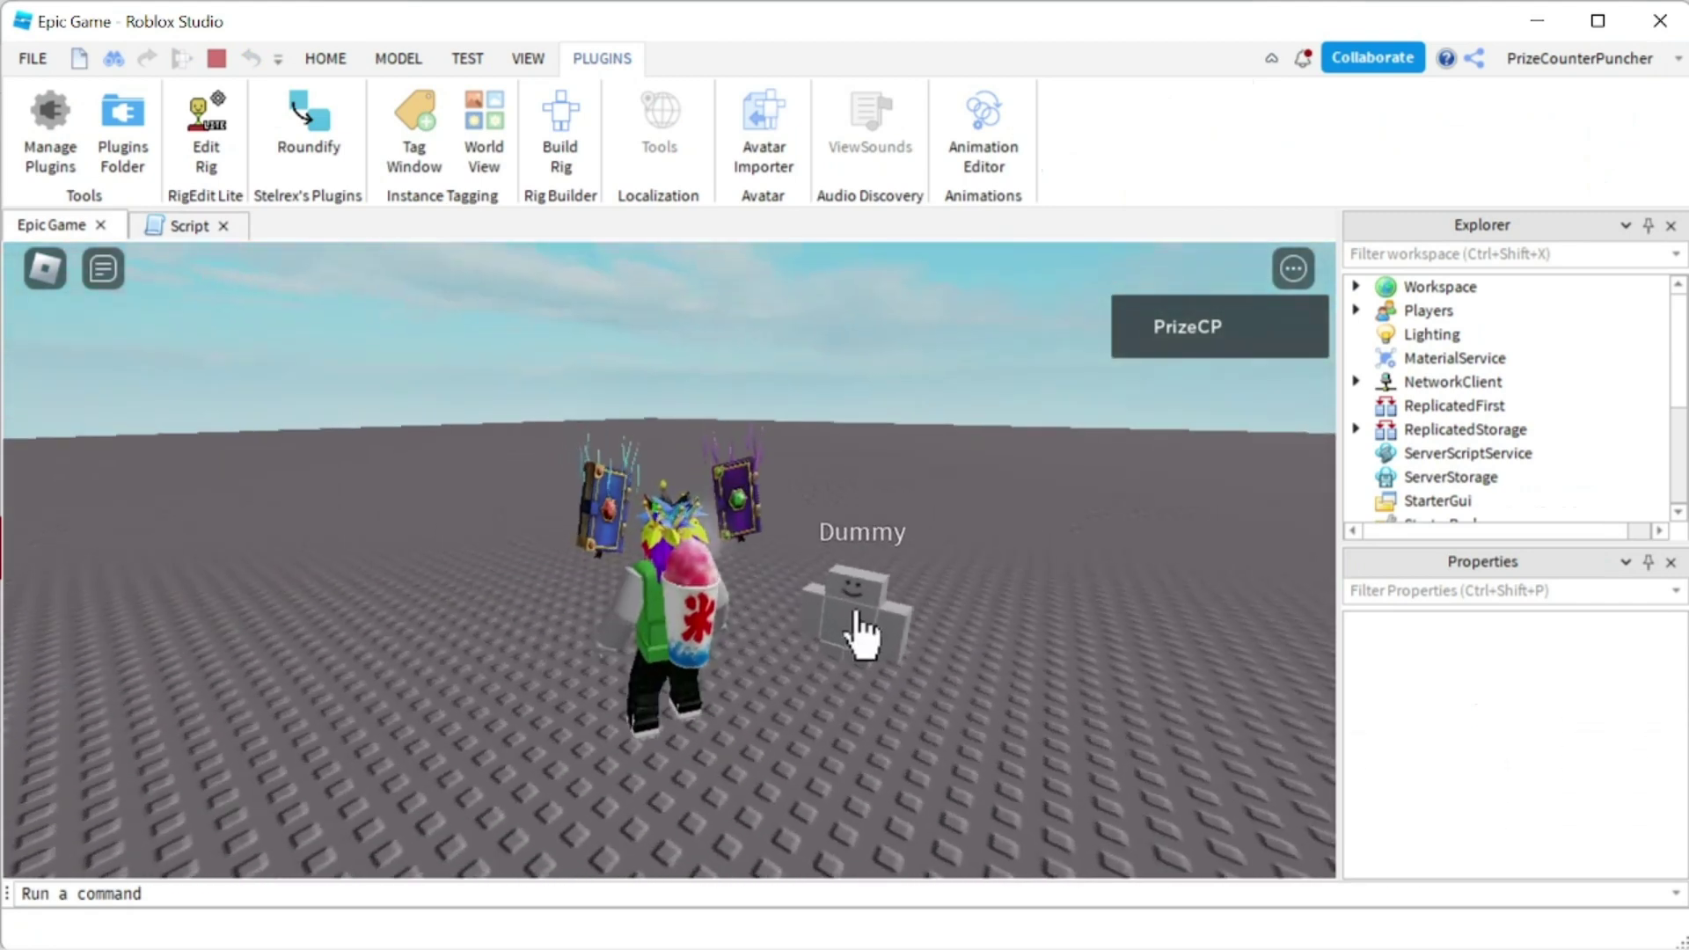
left_click(862, 633)
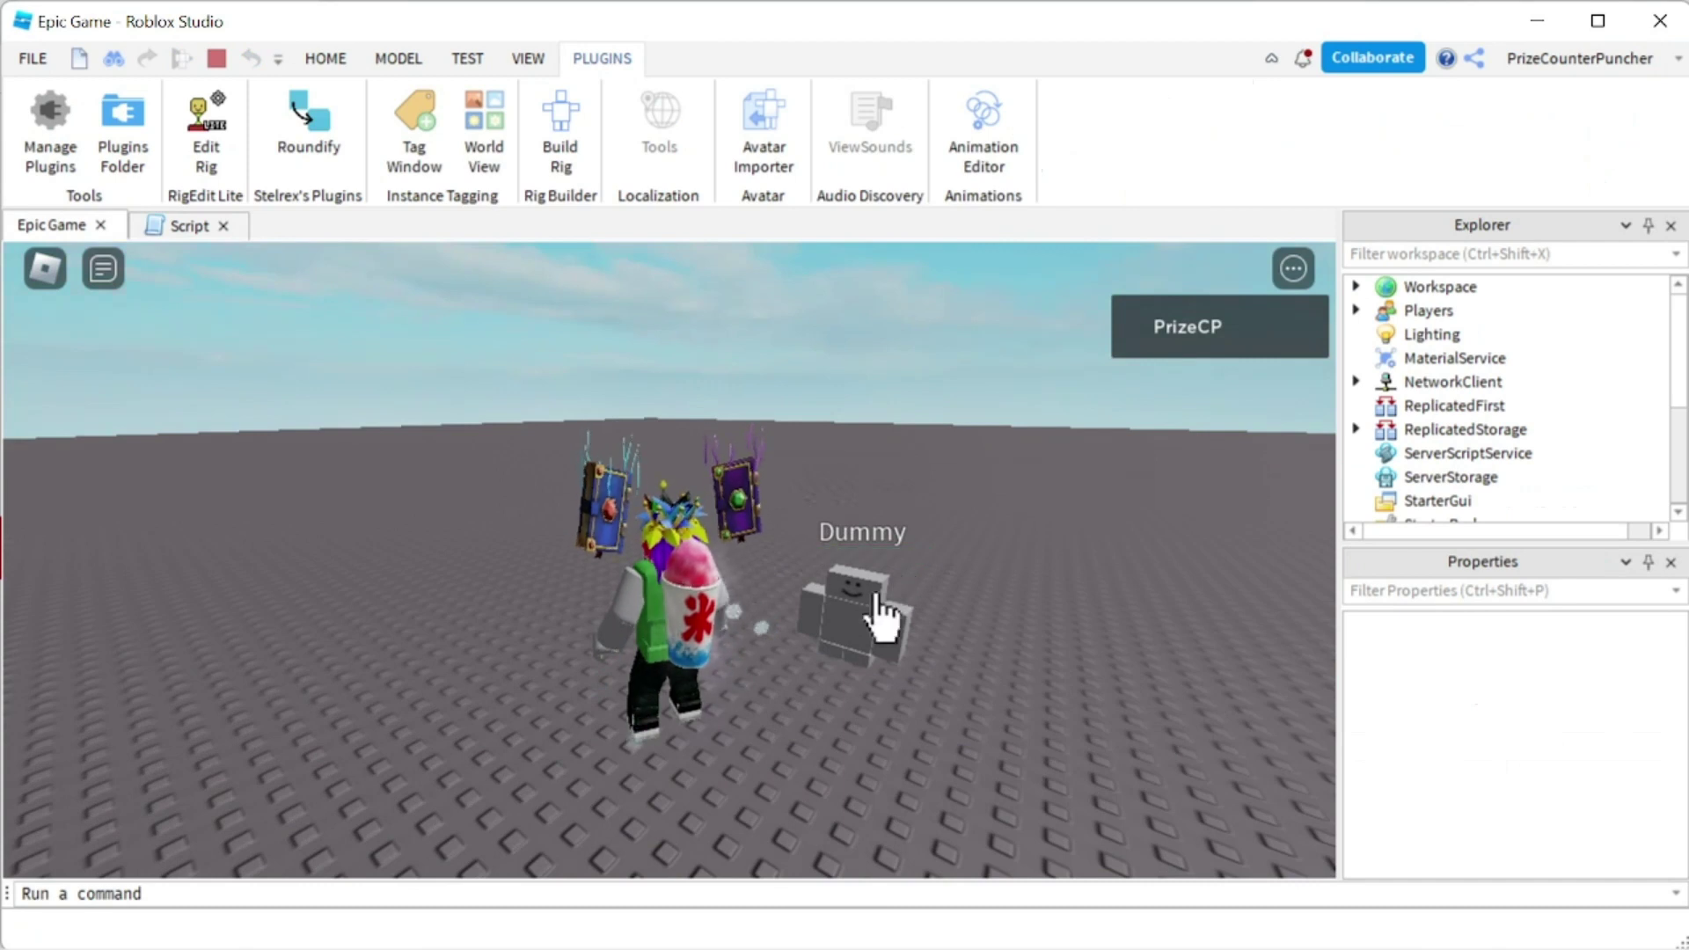
left_click(871, 631)
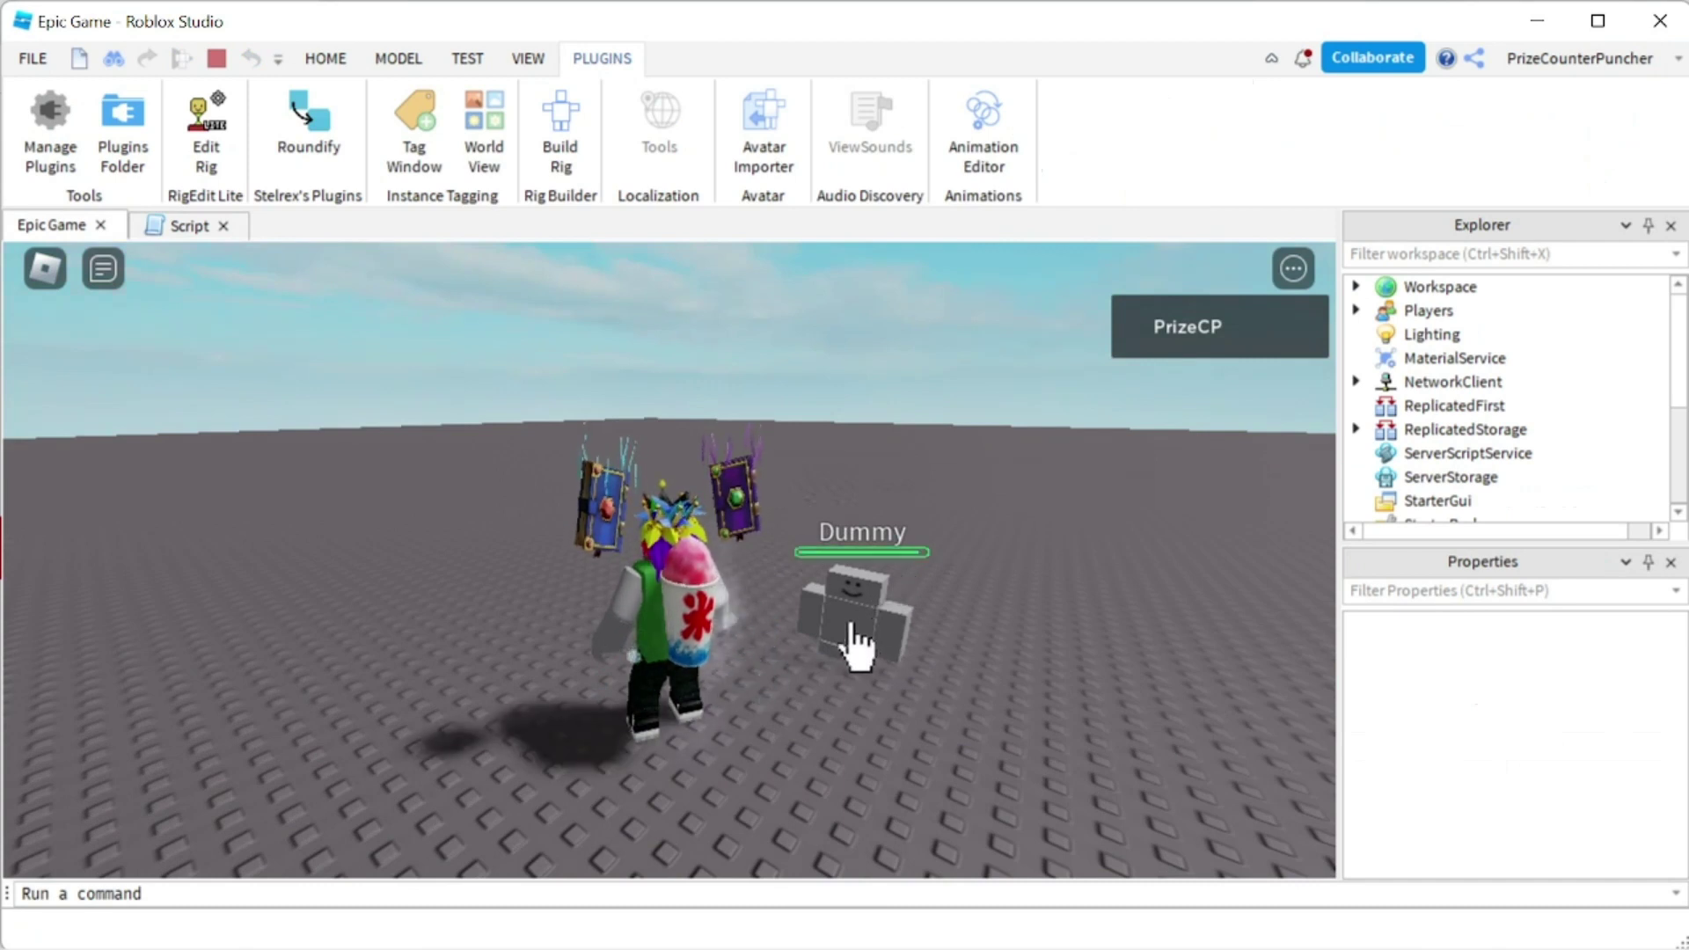
left_click(853, 626)
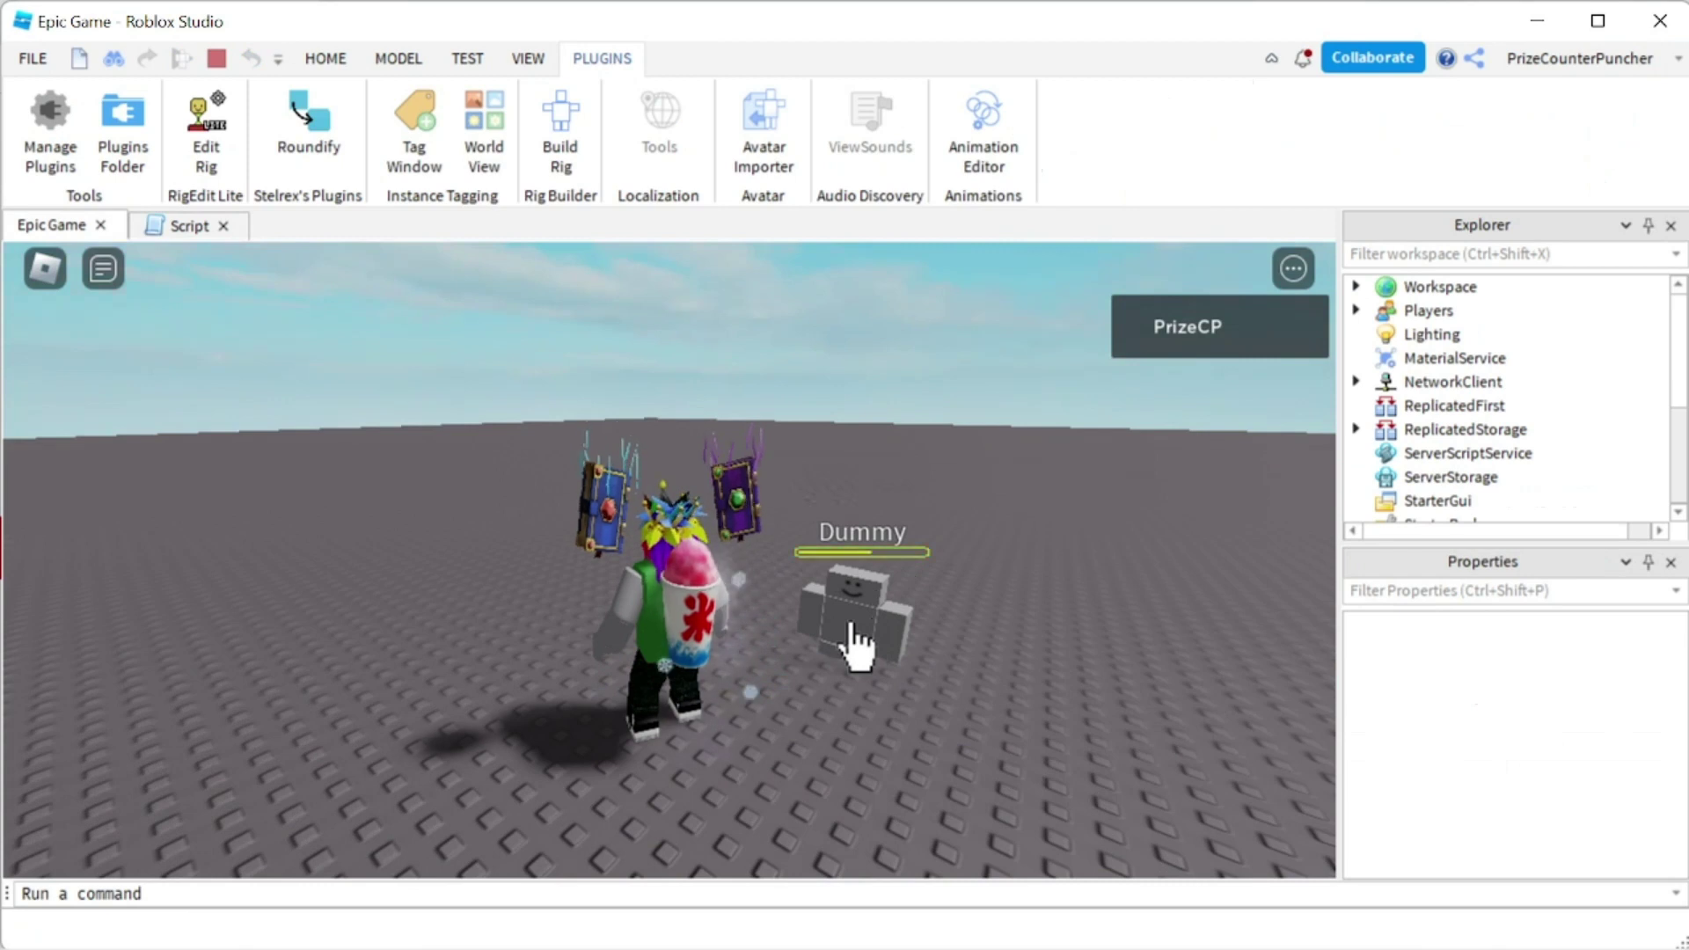
left_click(869, 567)
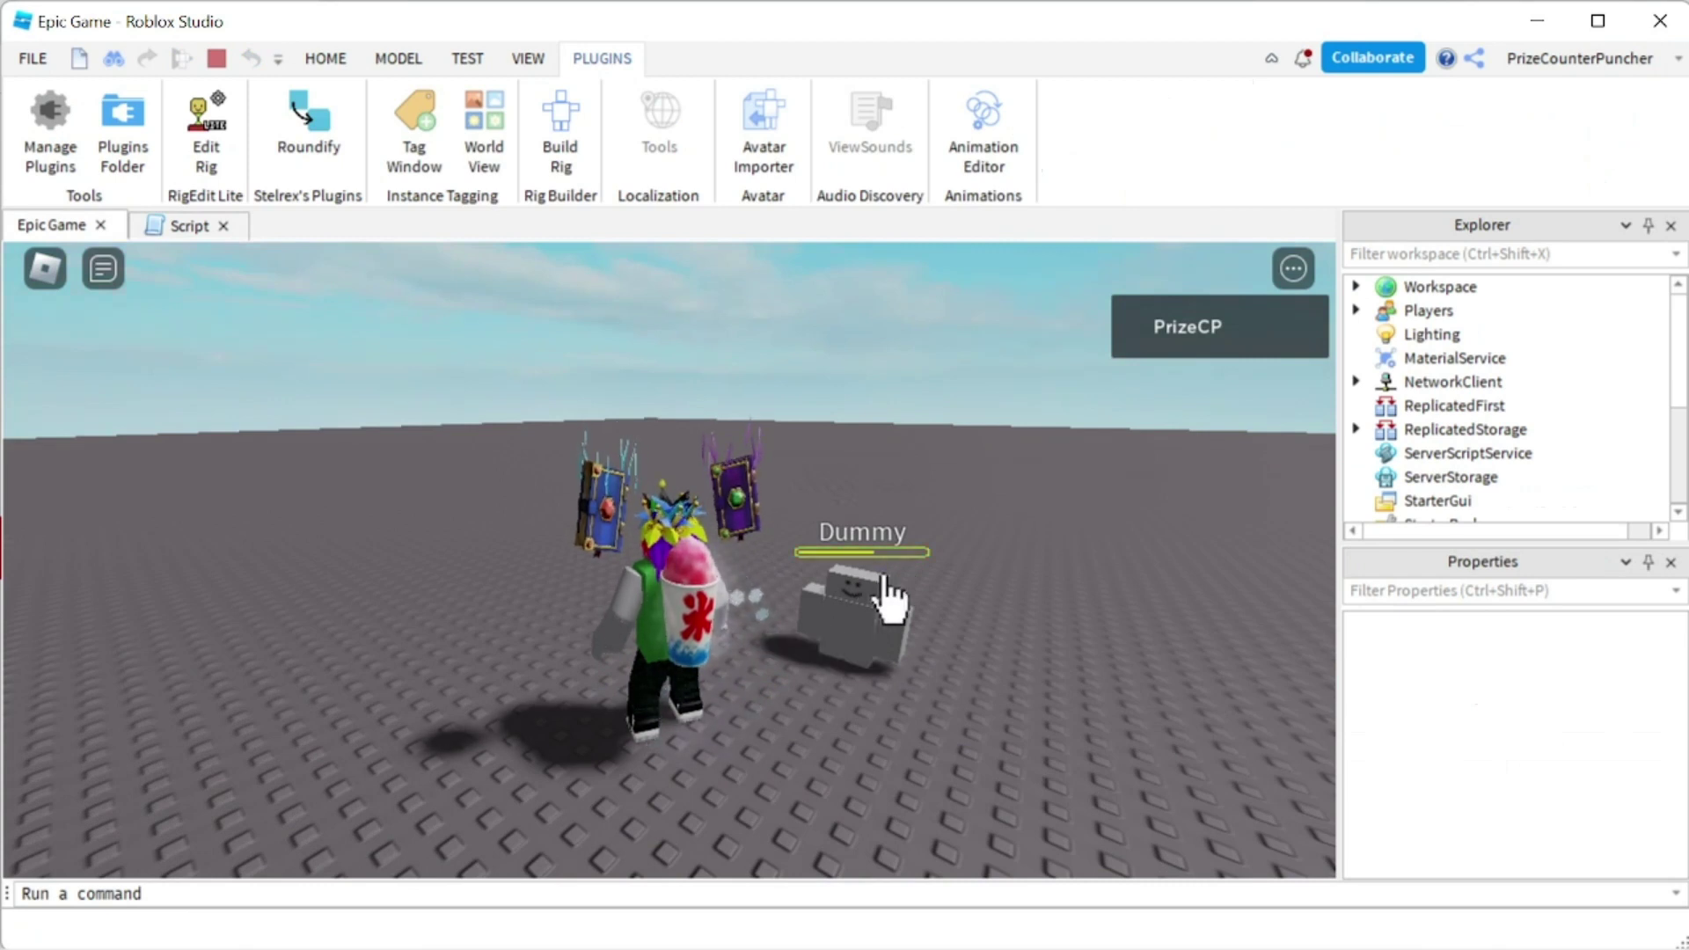